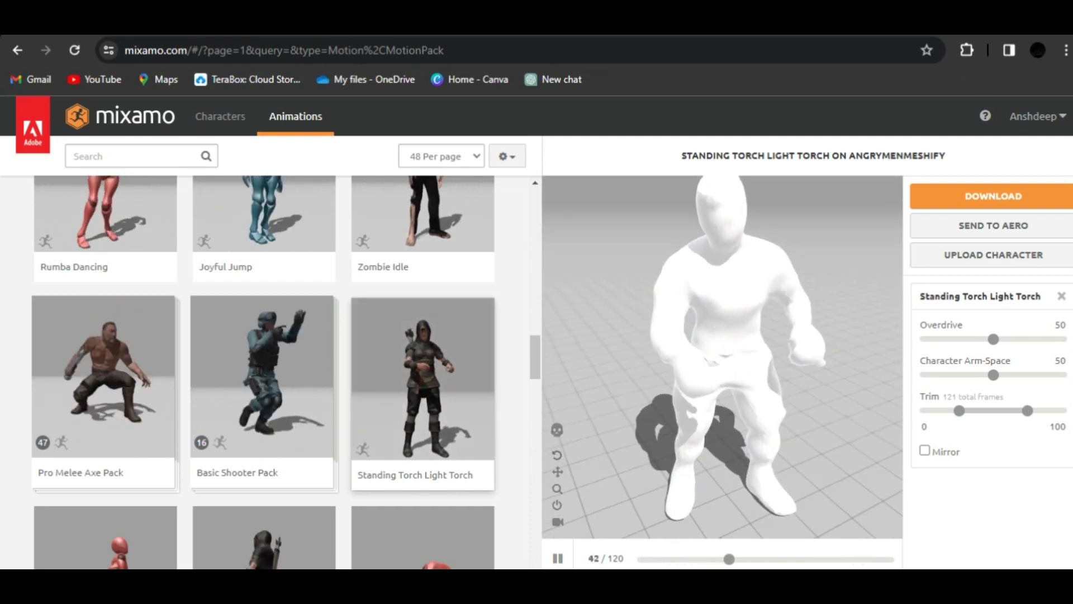
pyautogui.scroll(2, 262, 313)
pyautogui.click(263, 273)
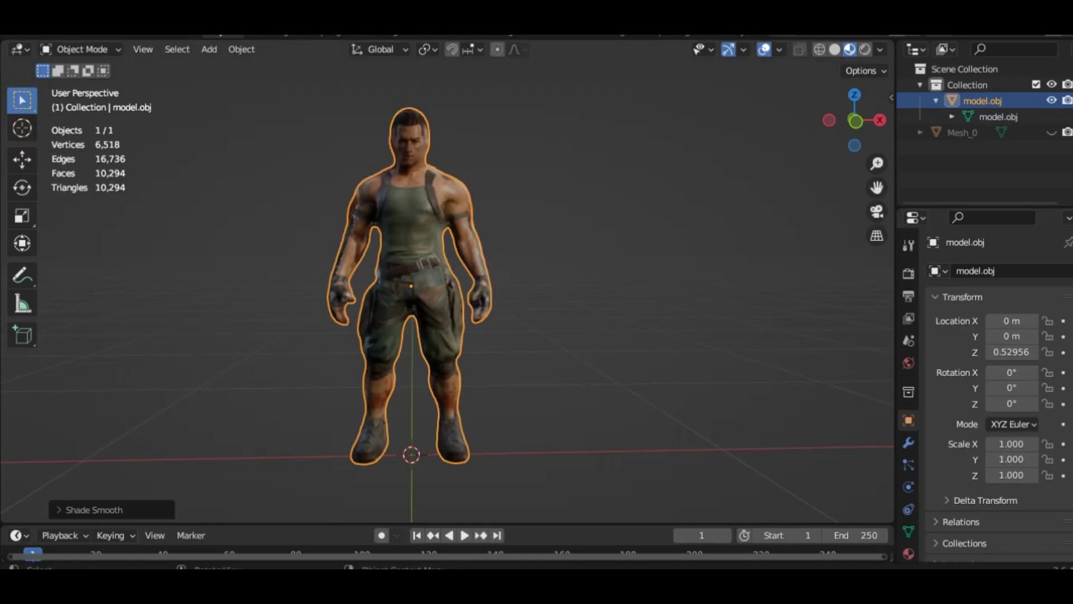
# Step: Hide the model.obj character in Blender, make Mesh_0 visible instead, and inspect it from different angles and distances
pyautogui.moveTo(404, 338); pyautogui.dragTo(460, 349)
pyautogui.moveTo(459, 340)
pyautogui.mouseDown(button='middle')
pyautogui.moveTo(553, 358)
pyautogui.moveTo(698, 342)
pyautogui.moveTo(773, 359)
pyautogui.moveTo(392, 363)
pyautogui.moveTo(472, 355)
pyautogui.mouseUp(button='middle')
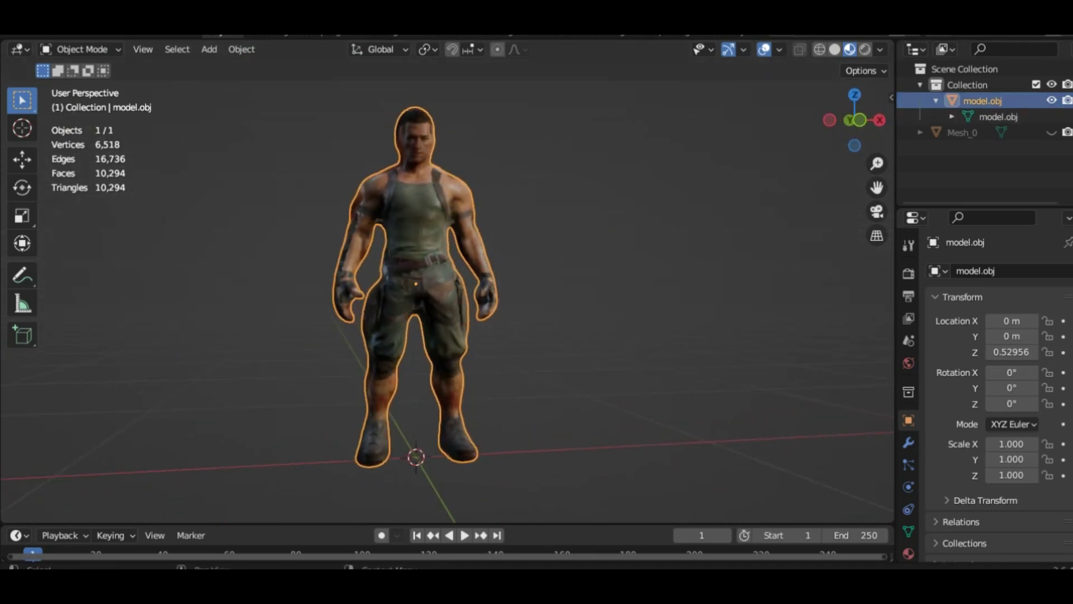
pyautogui.press('h')
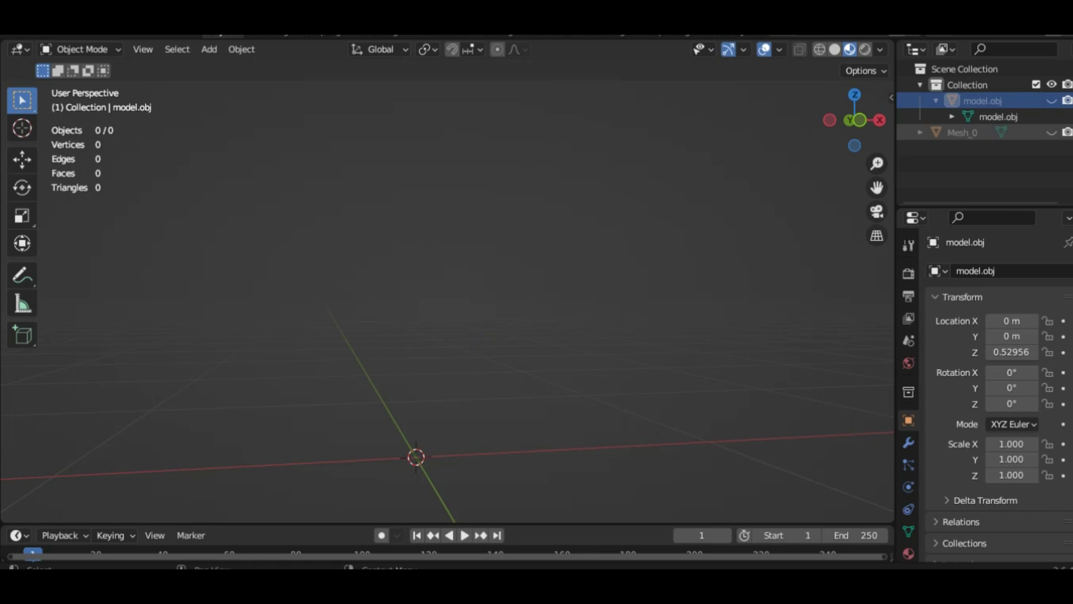
pyautogui.click(1051, 132)
pyautogui.scroll(-3, 447, 302)
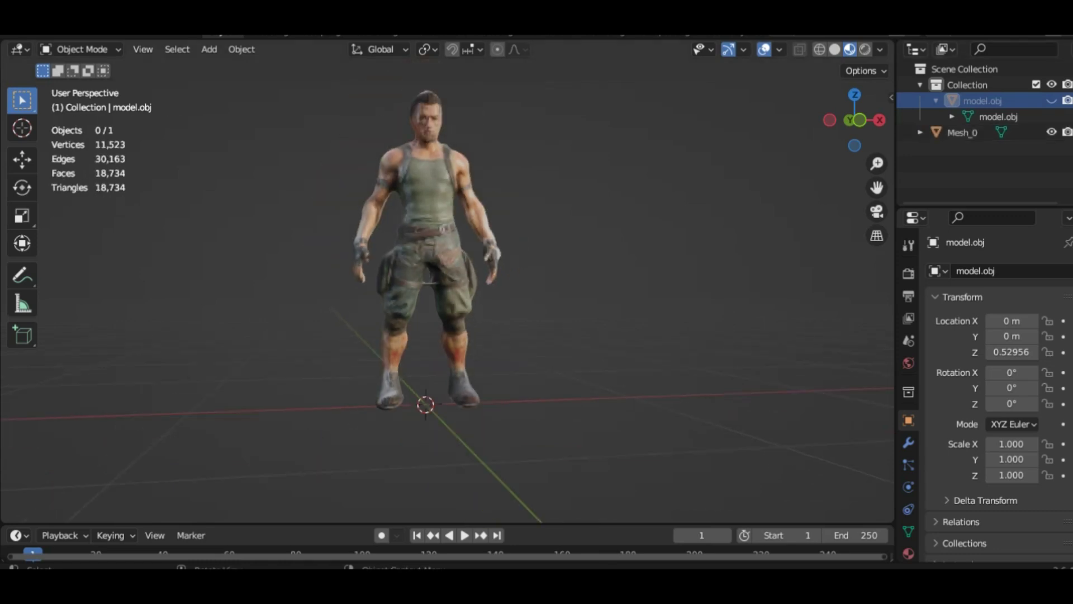
pyautogui.moveTo(447, 302); pyautogui.dragTo(418, 322, button='middle')
pyautogui.scroll(4, 447, 302)
pyautogui.scroll(-4, 447, 301)
pyautogui.scroll(-2, 447, 302)
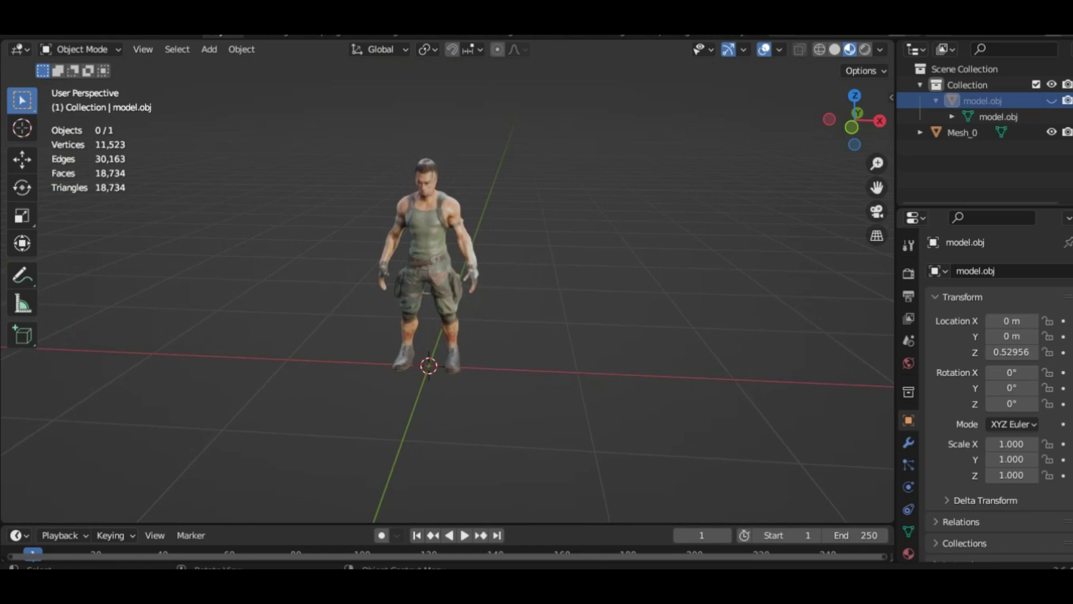
# Step: Switch to ChatGPT and request a Midjourney prompt for a shooting game character image in a T-pose with a close body shot by camera
pyautogui.click(329, 583)
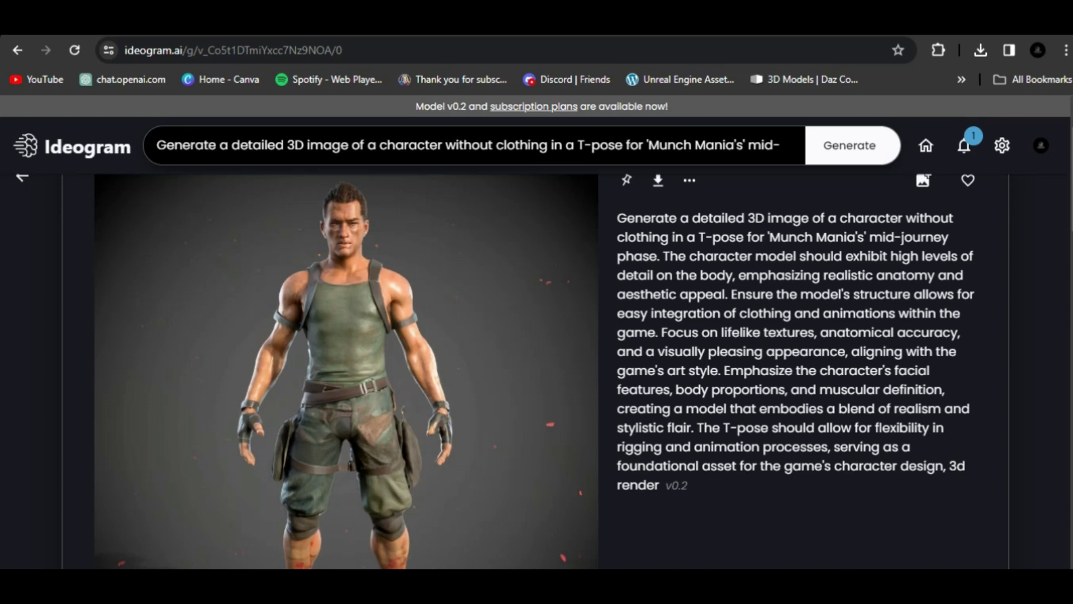
pyautogui.hotkey('ctrl', 'Tab')
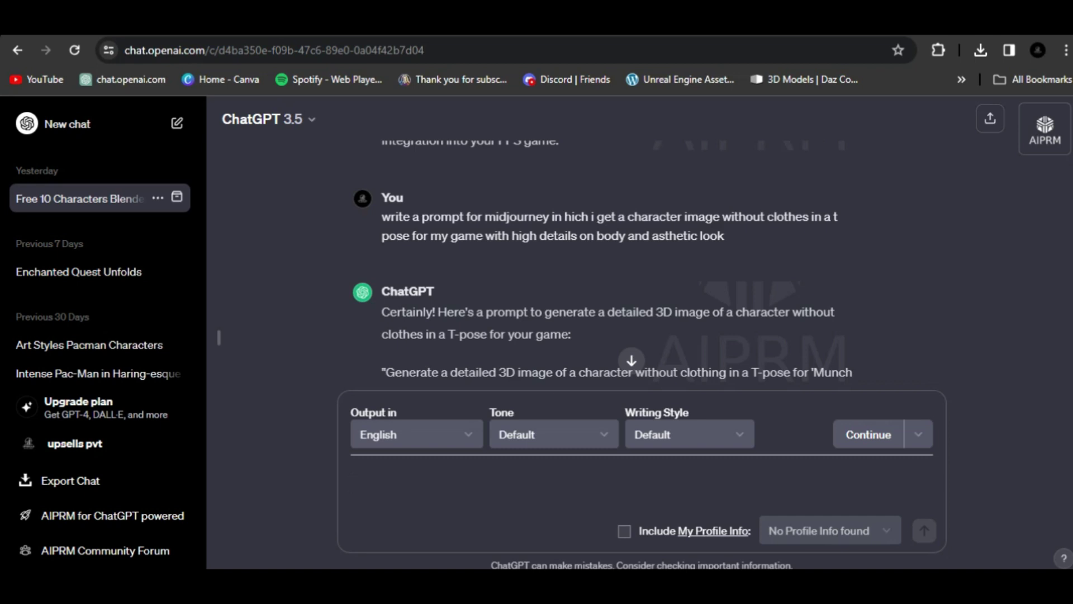
pyautogui.write('rite a promp')
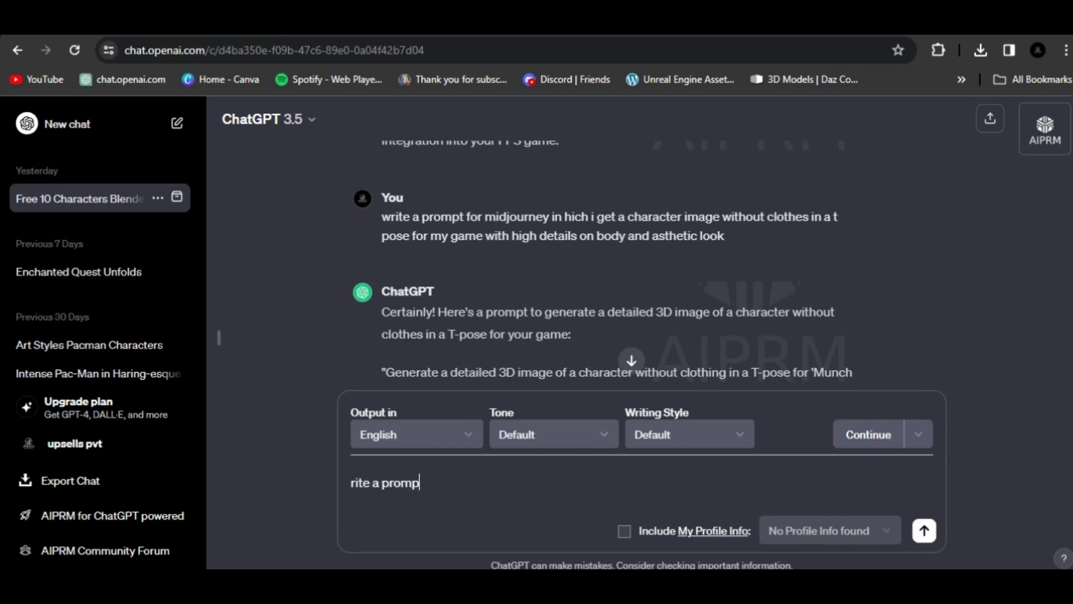
pyautogui.write('t for midjourney f')
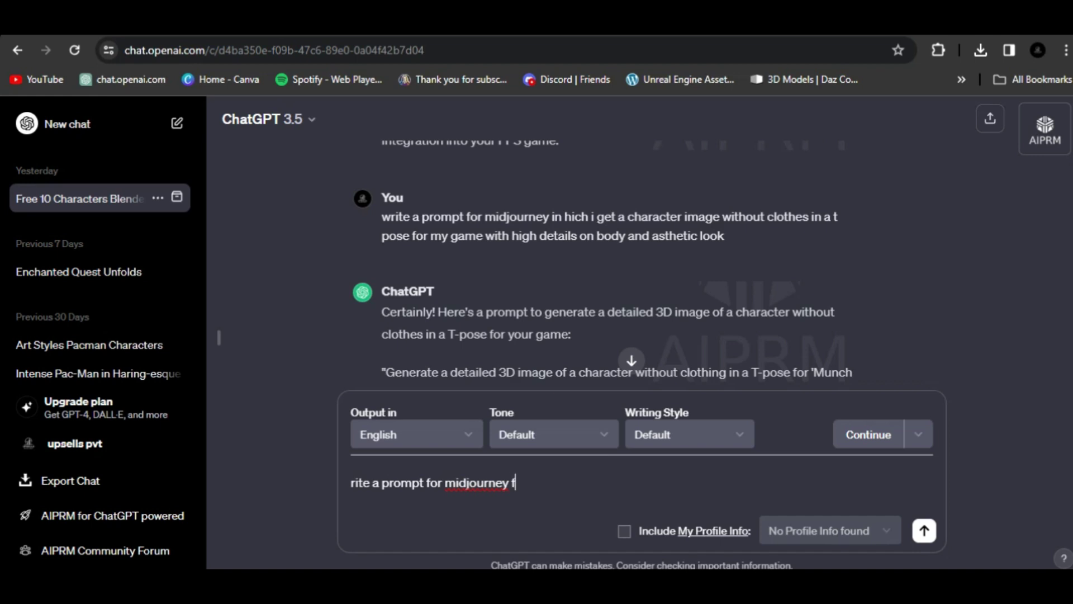
pyautogui.write('or me in hich i get a g')
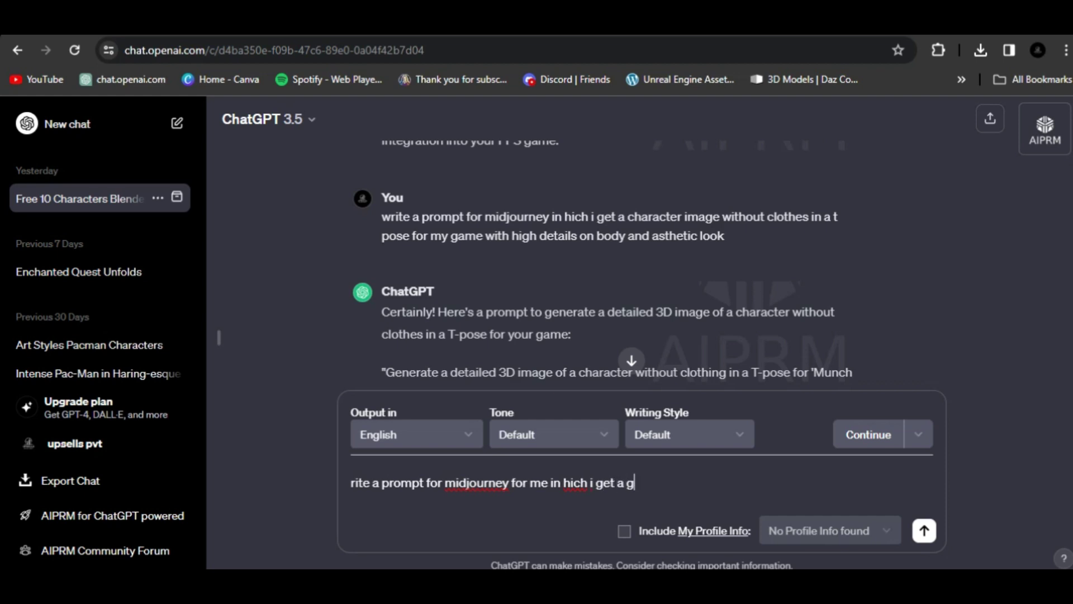
pyautogui.write('ame character ')
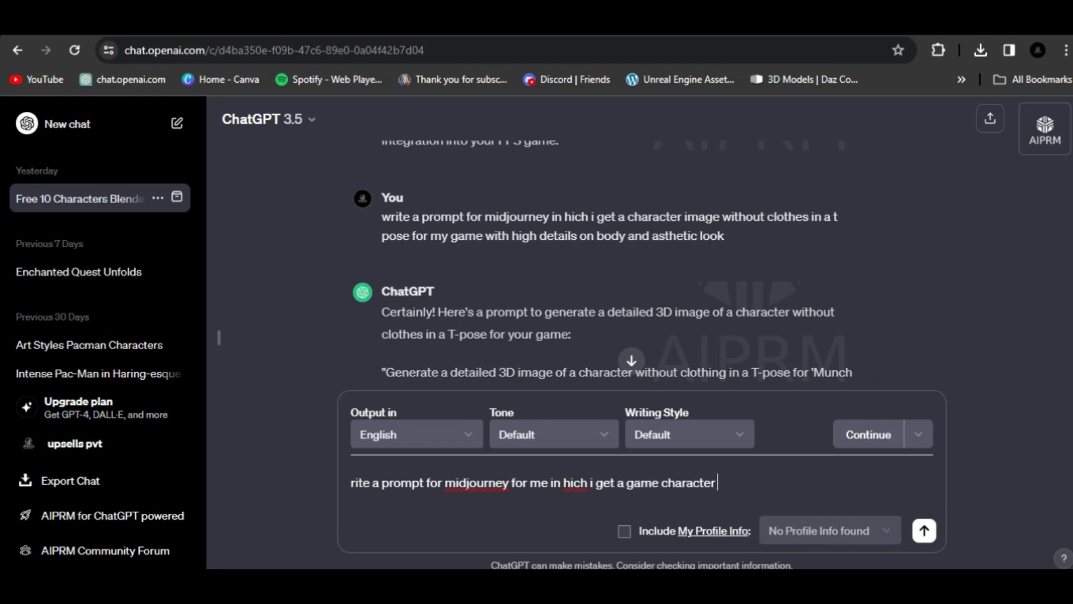
pyautogui.write('image for a s')
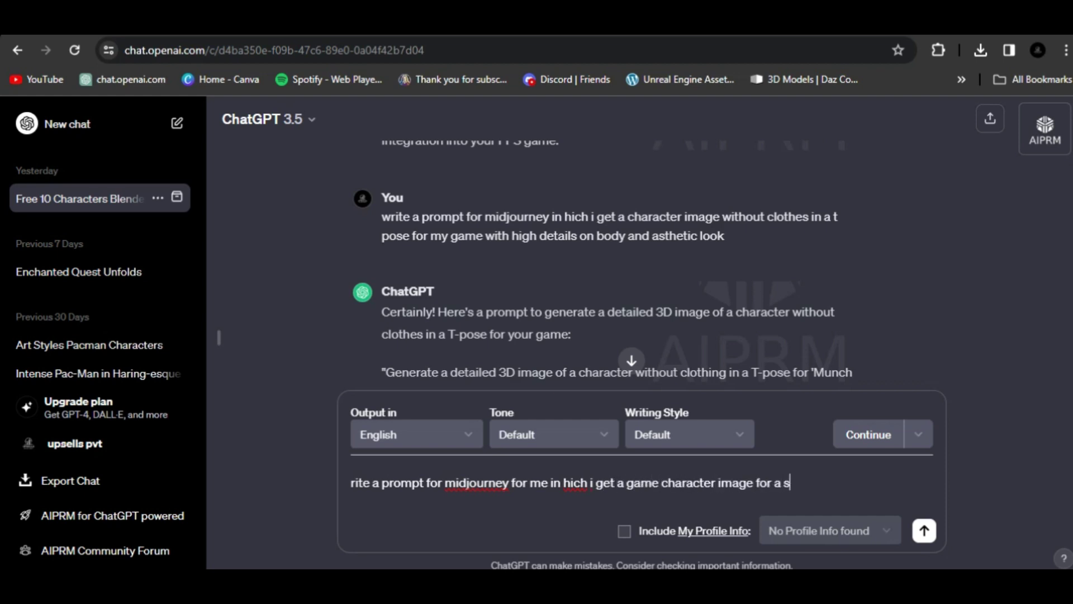
pyautogui.write('hooting gai')
pyautogui.press('BackSpace')
pyautogui.write('me ')
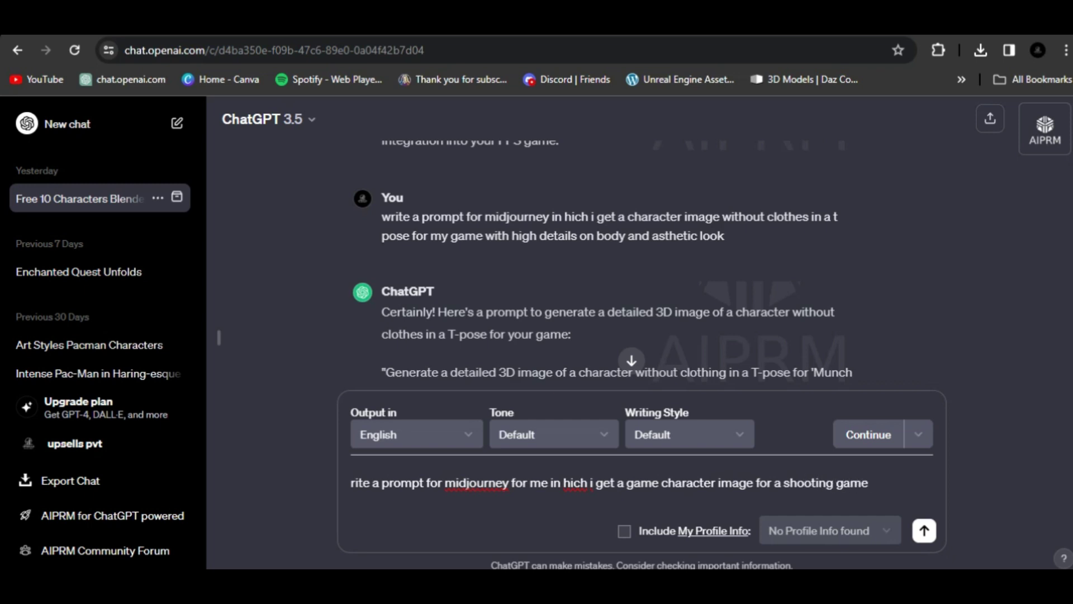
pyautogui.write('in a t pose ')
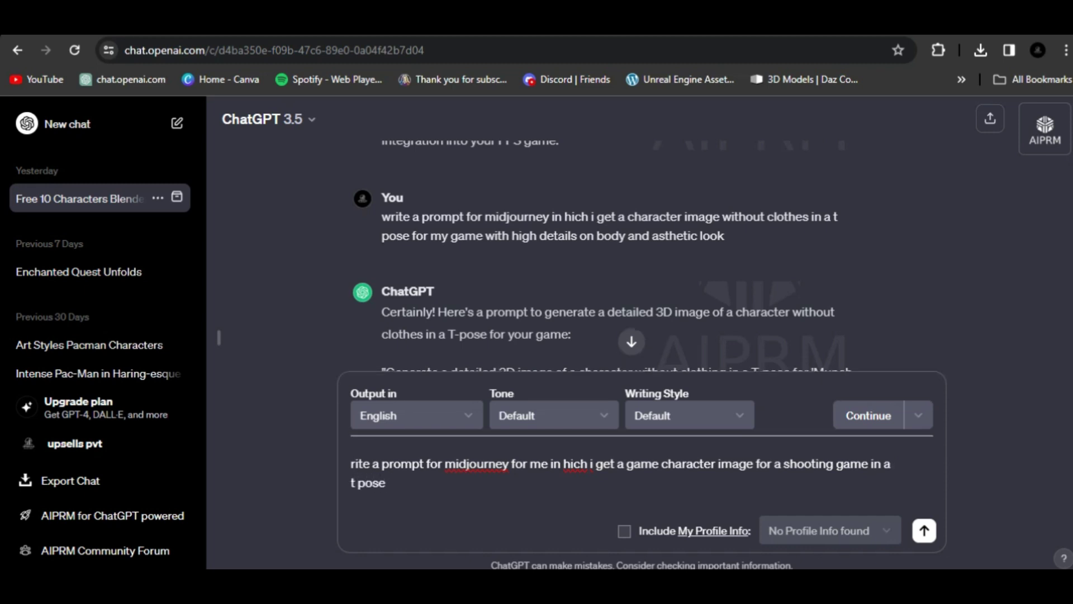
pyautogui.write('with close body shot ')
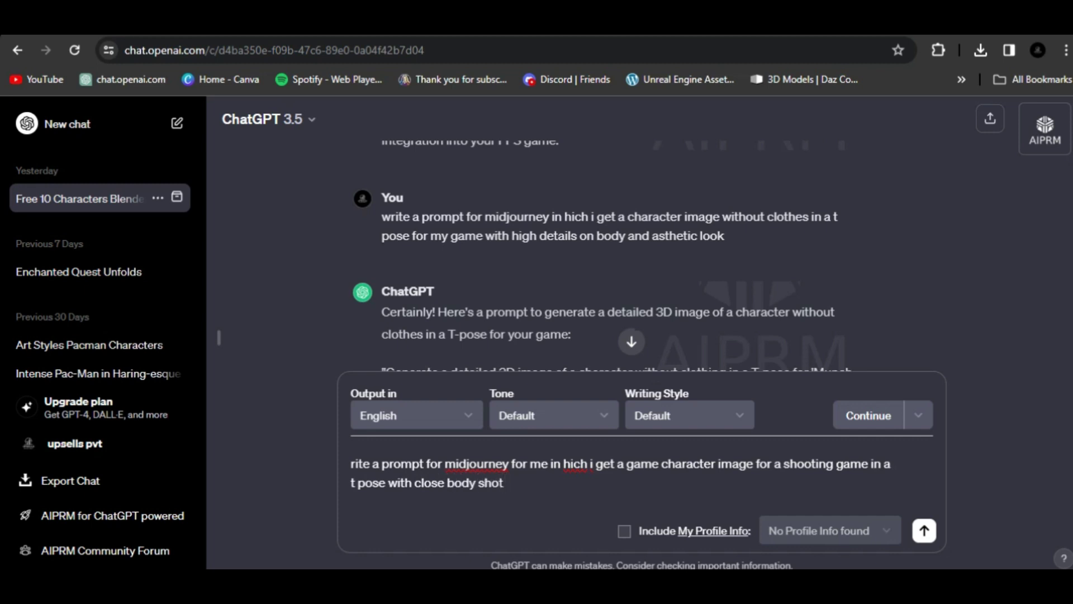
pyautogui.write('by camera')
pyautogui.press('Return')
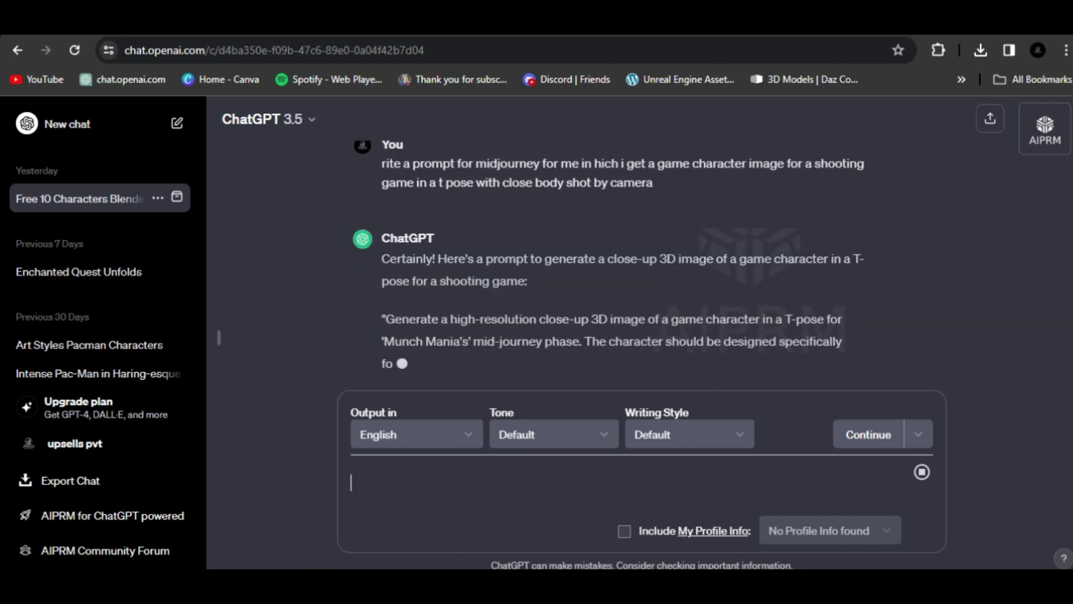
# Step: Copy the full image prompt from ChatGPT's reply, starting at "Generate a high-resolution close-up 3D image"
pyautogui.scroll(2, 615, 262)
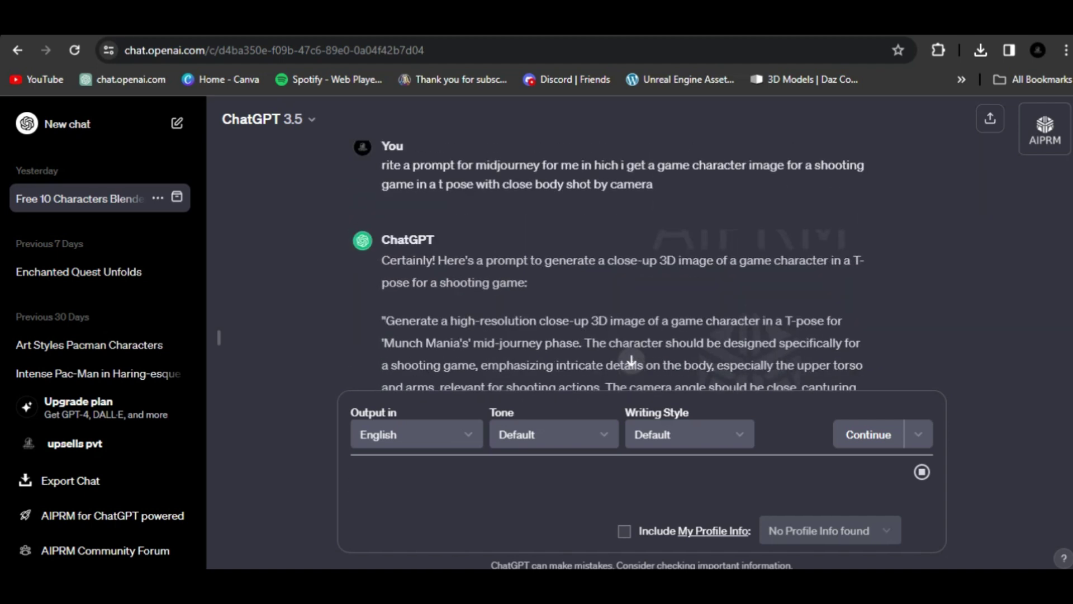
pyautogui.scroll(-3, 622, 268)
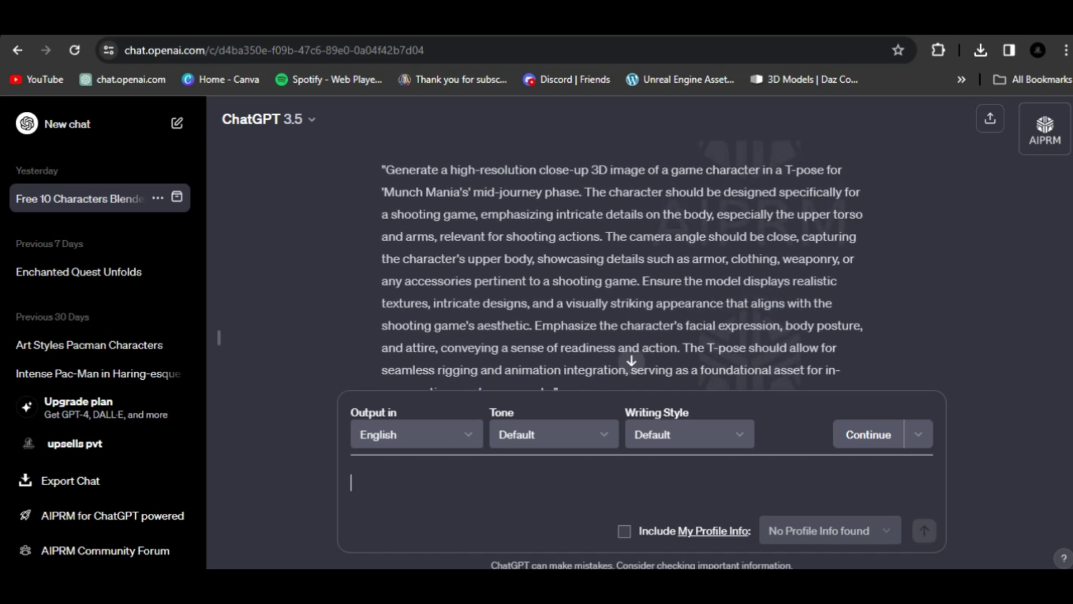
pyautogui.moveTo(382, 170); pyautogui.dragTo(559, 240)
pyautogui.hotkey('ctrl', 'c')
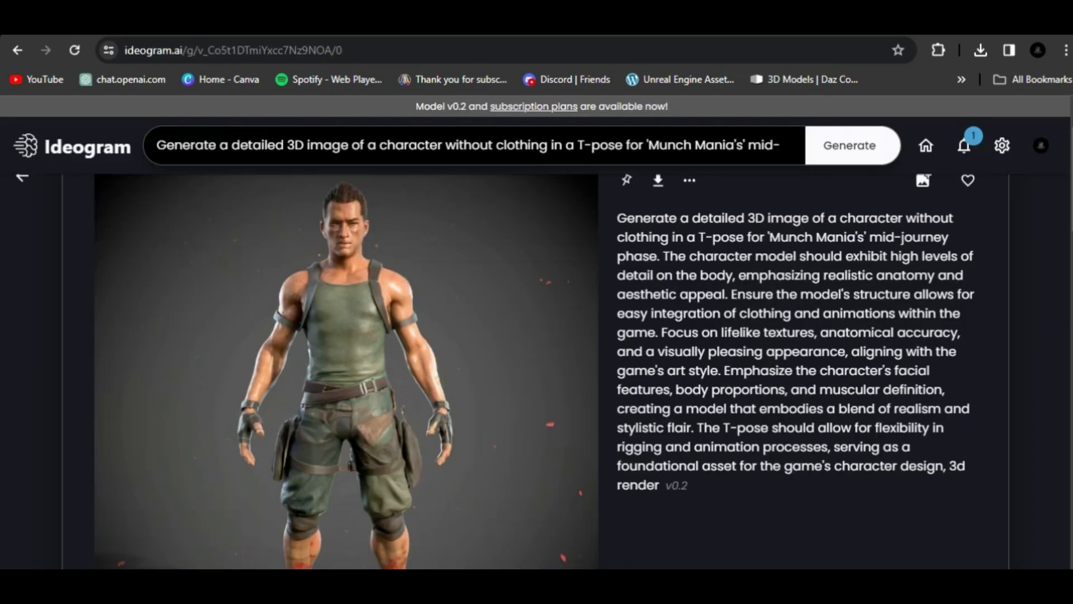
# Step: Replace the existing Ideogram prompt with the copied one and generate images with the 3d render style, 1:1 ratio and model v0.2
pyautogui.click(166, 145)
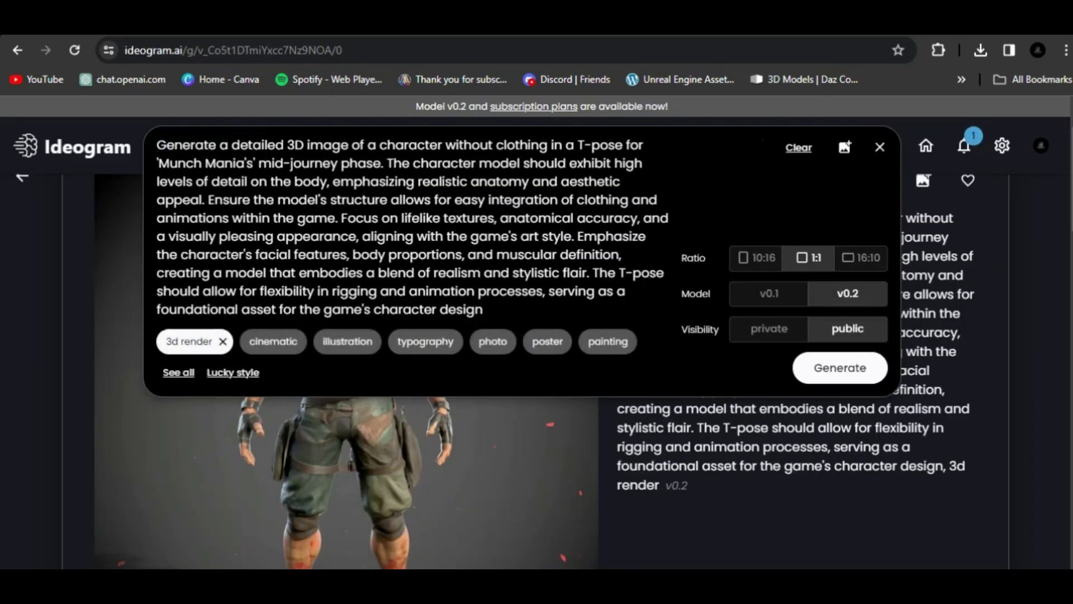
pyautogui.hotkey('ctrl', 'a')
pyautogui.press('BackSpace')
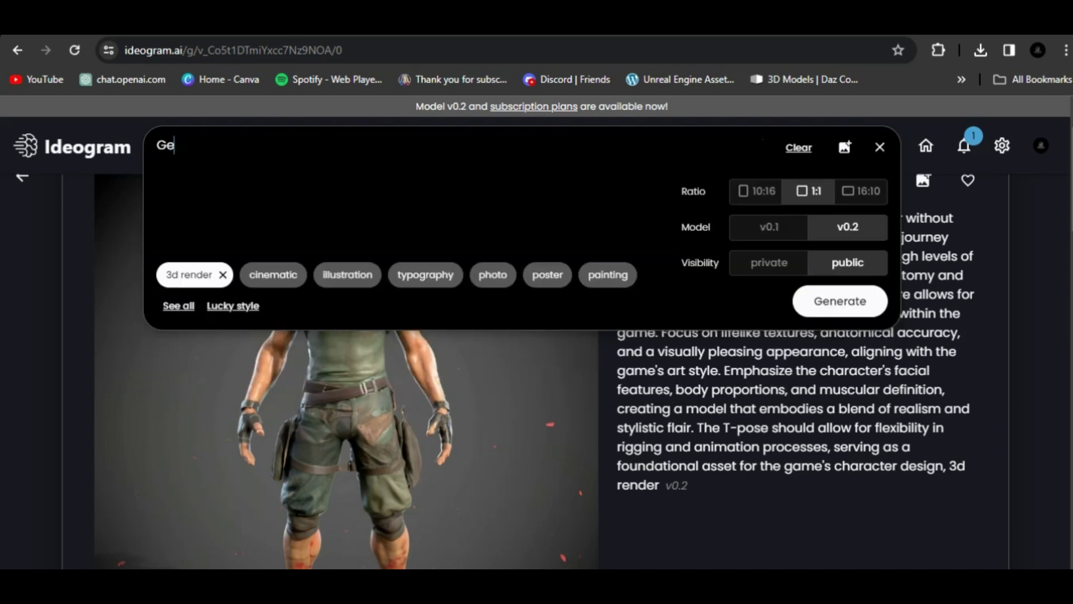
pyautogui.hotkey('ctrl', 'v')
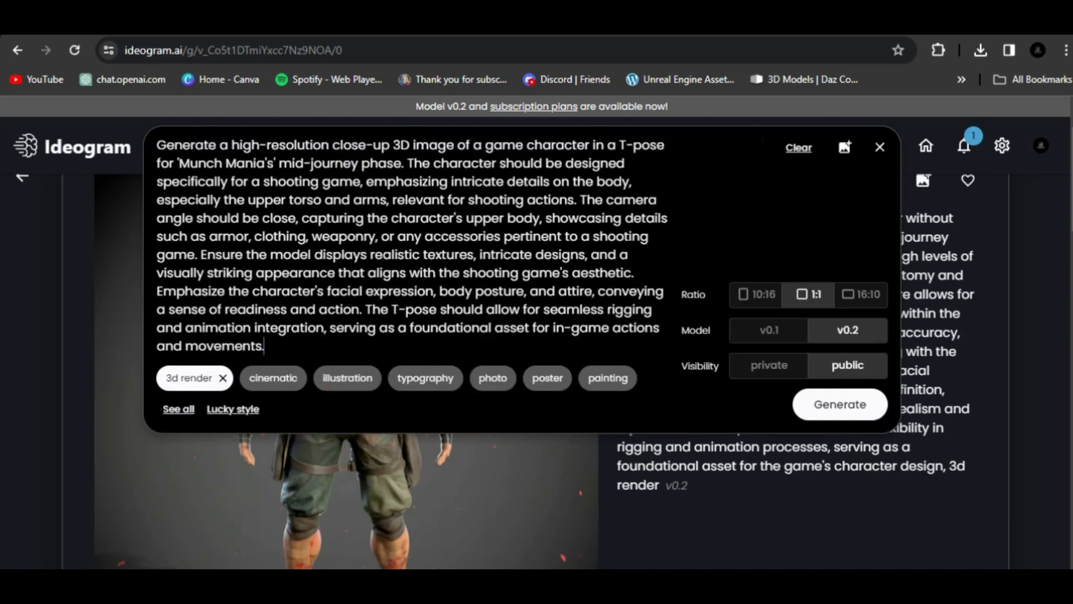
pyautogui.click(824, 406)
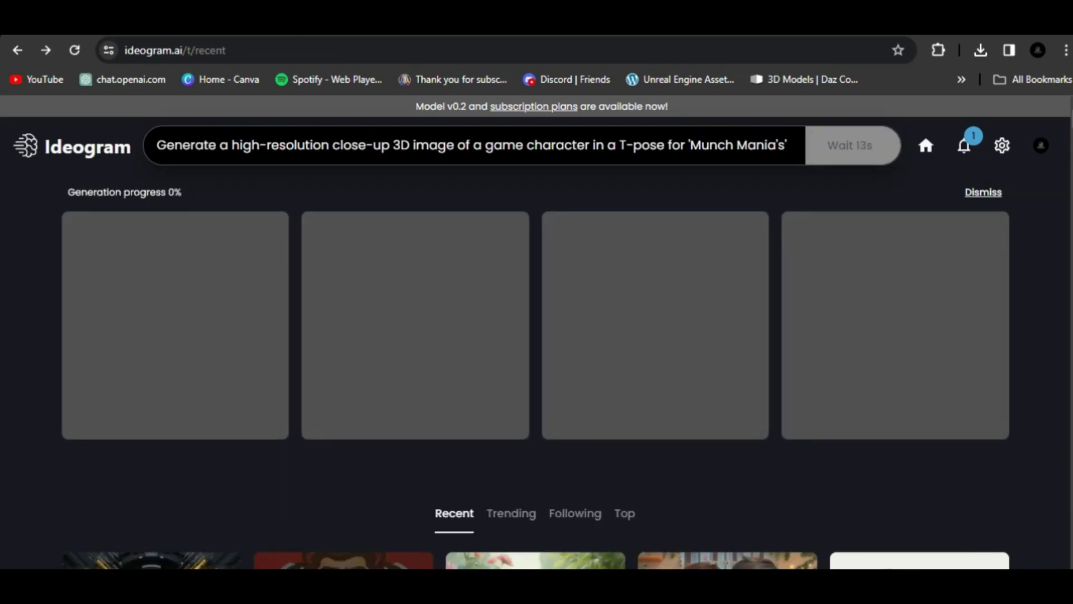
# Step: Browse the recent community images while the generation runs, and switch the feed to trending
pyautogui.scroll(-10, 536, 369)
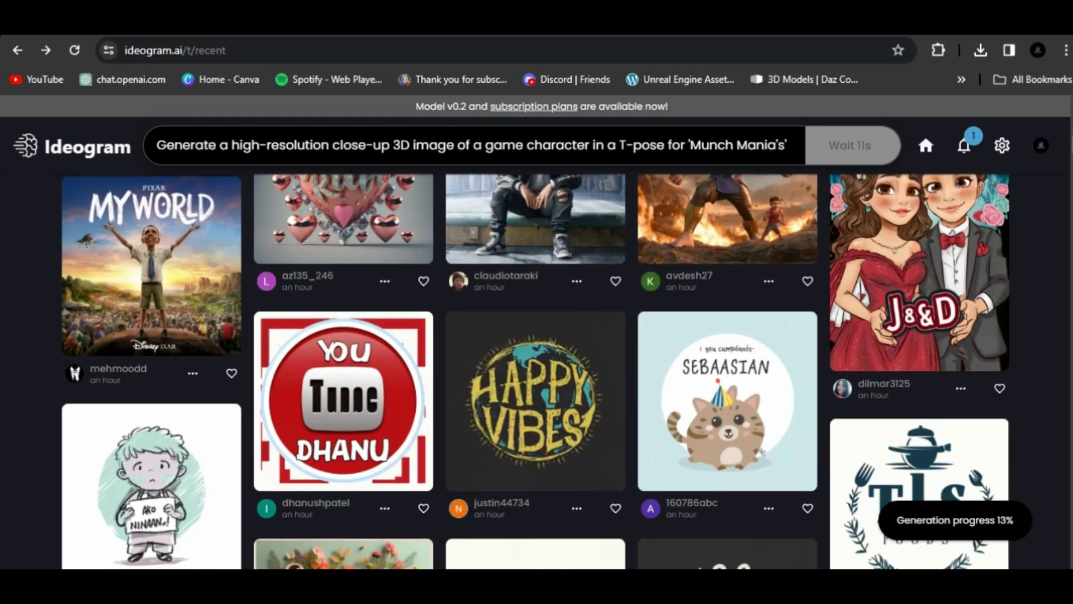
pyautogui.scroll(3, 536, 368)
pyautogui.scroll(-10, 536, 369)
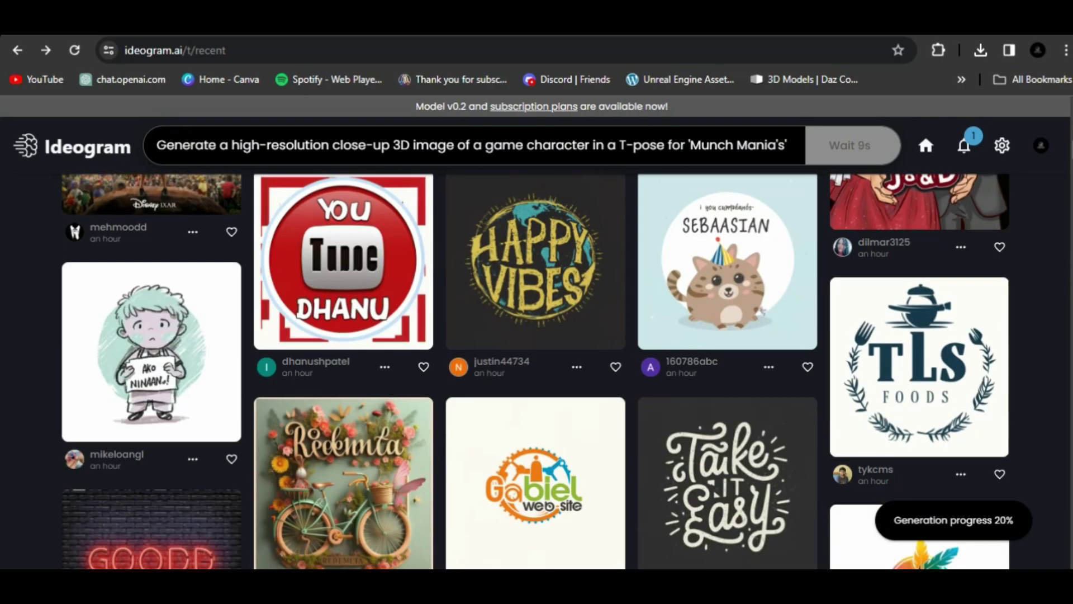
pyautogui.scroll(-3, 537, 369)
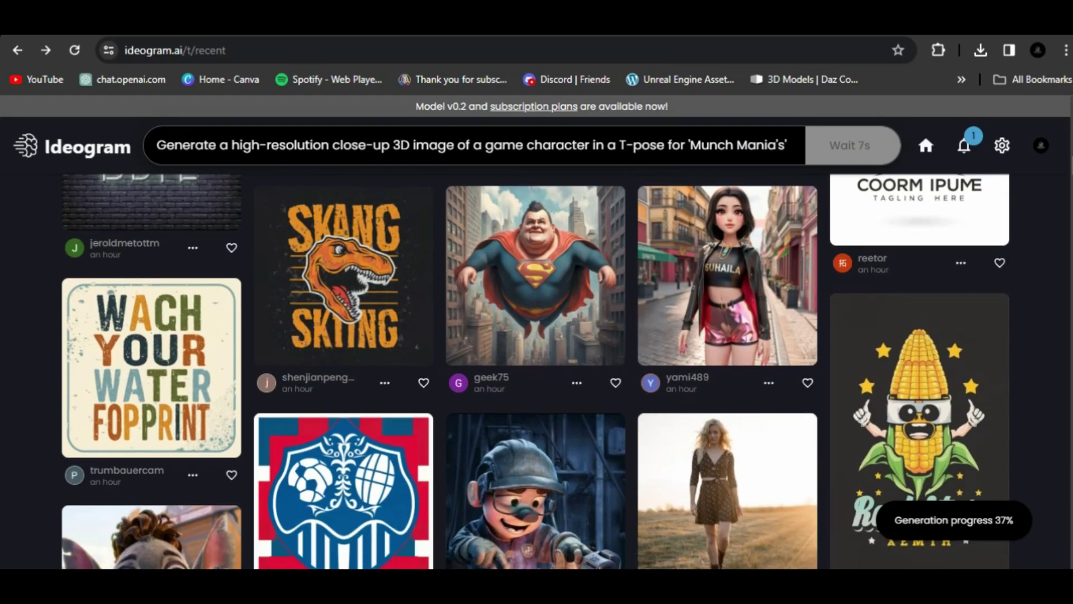
pyautogui.scroll(1, 537, 369)
pyautogui.scroll(-5, 537, 369)
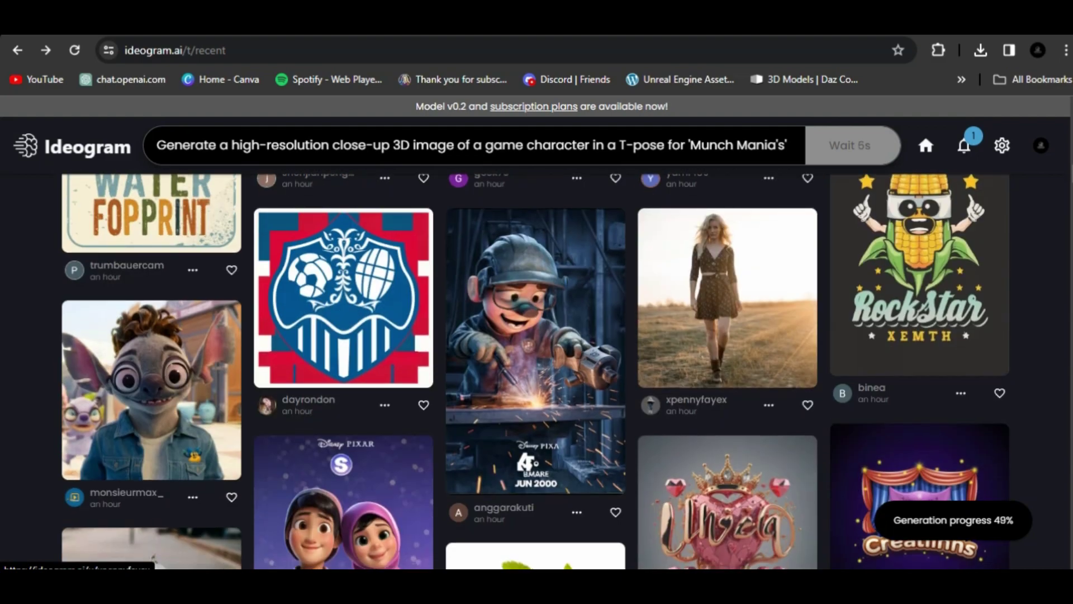
pyautogui.scroll(-1, 537, 369)
pyautogui.scroll(-10, 536, 369)
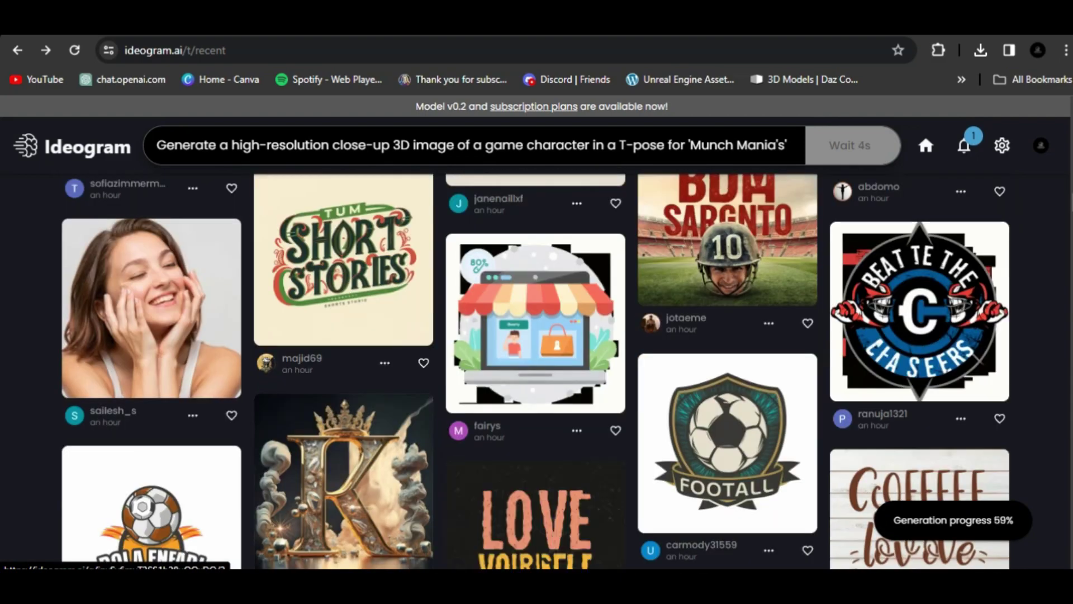
pyautogui.scroll(-5, 537, 369)
pyautogui.scroll(7, 536, 369)
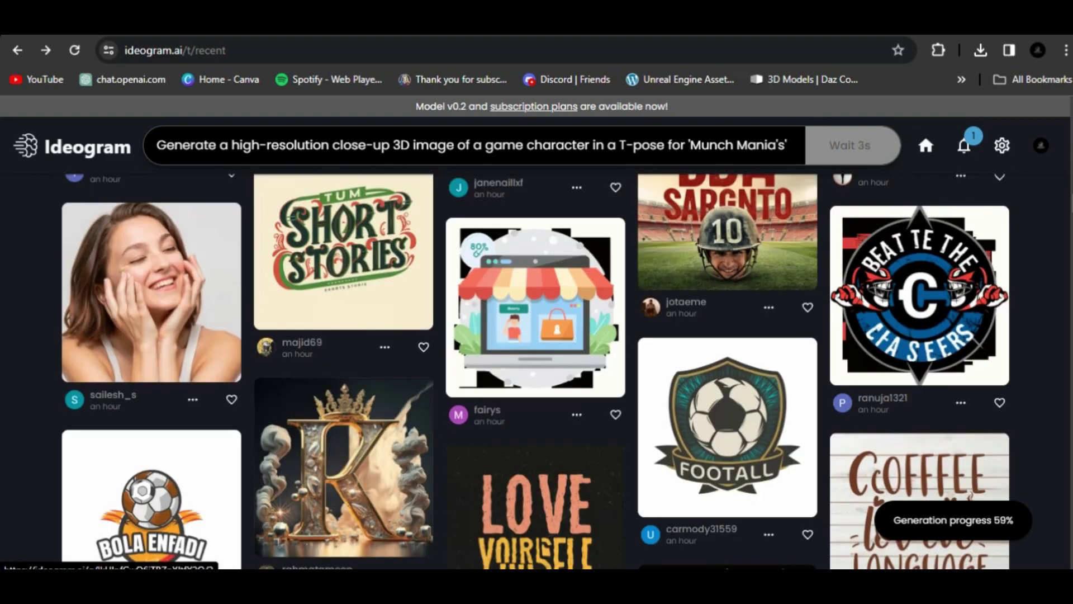
pyautogui.scroll(-5, 536, 369)
pyautogui.scroll(20, 537, 369)
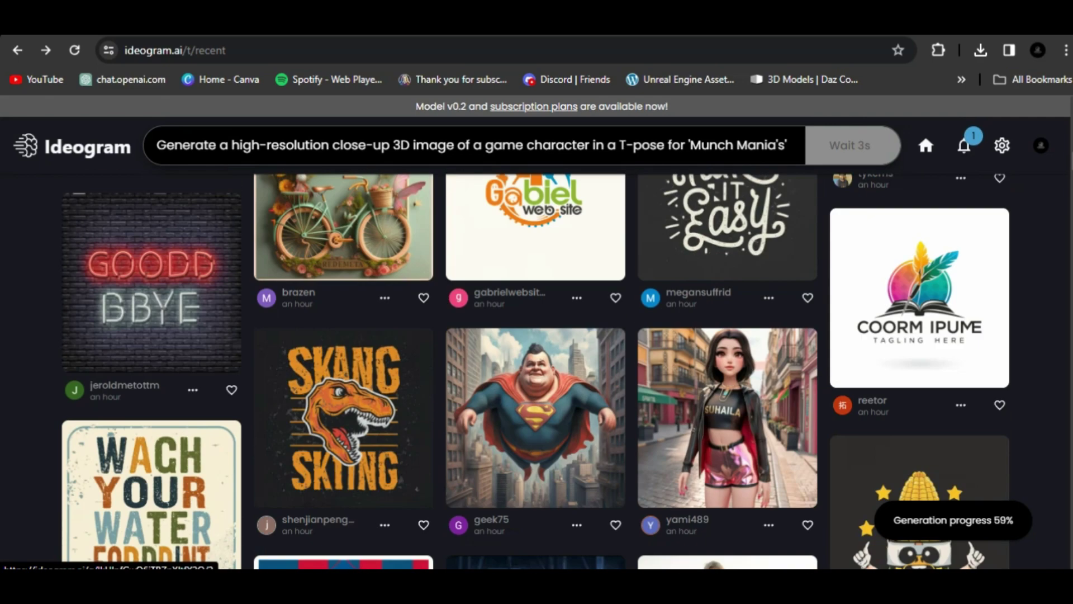
pyautogui.scroll(2, 537, 369)
pyautogui.scroll(-4, 537, 369)
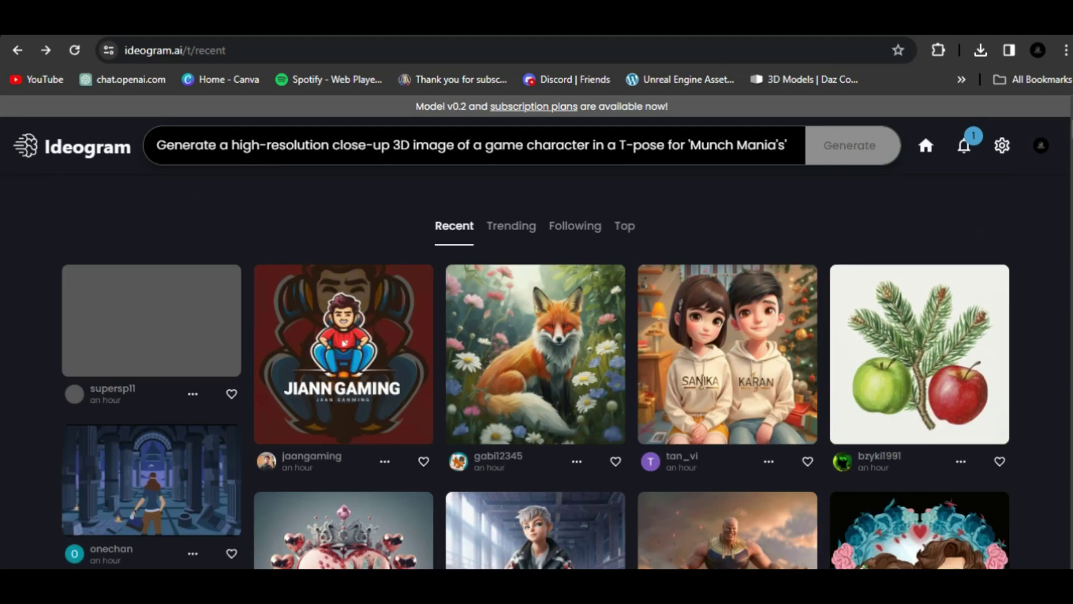
pyautogui.click(511, 226)
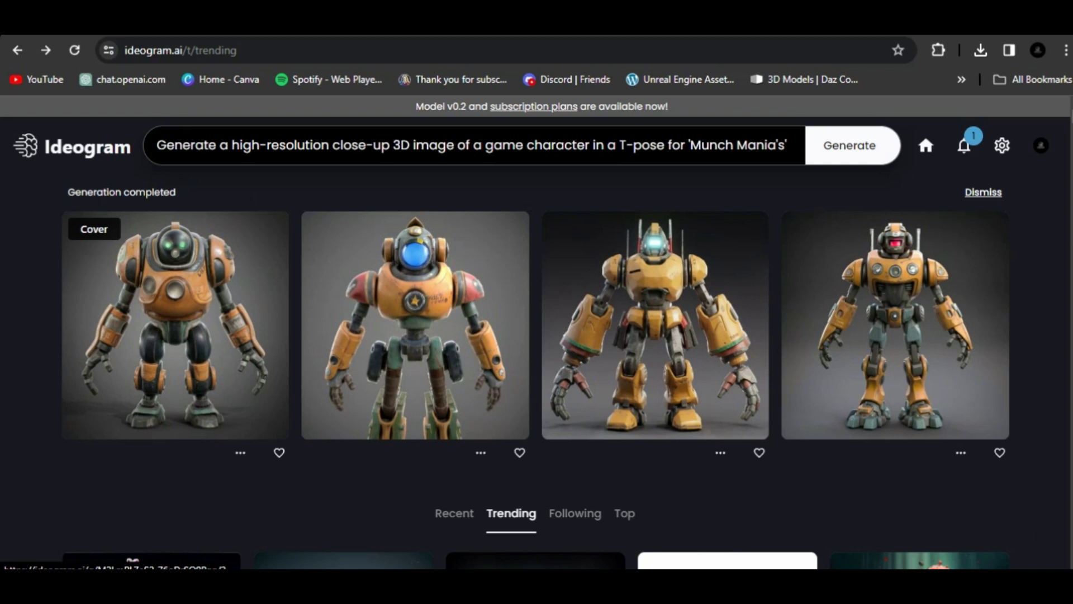
# Step: Open the generated robot with the pink visor and examine its full image and the variation thumbnails
pyautogui.click(895, 325)
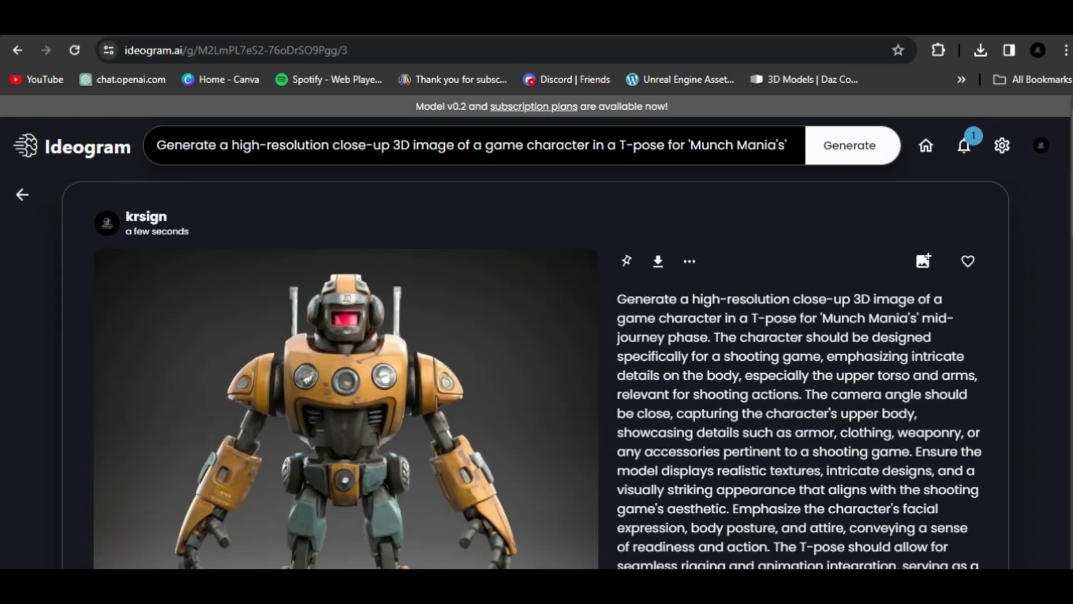
pyautogui.scroll(-7, 535, 372)
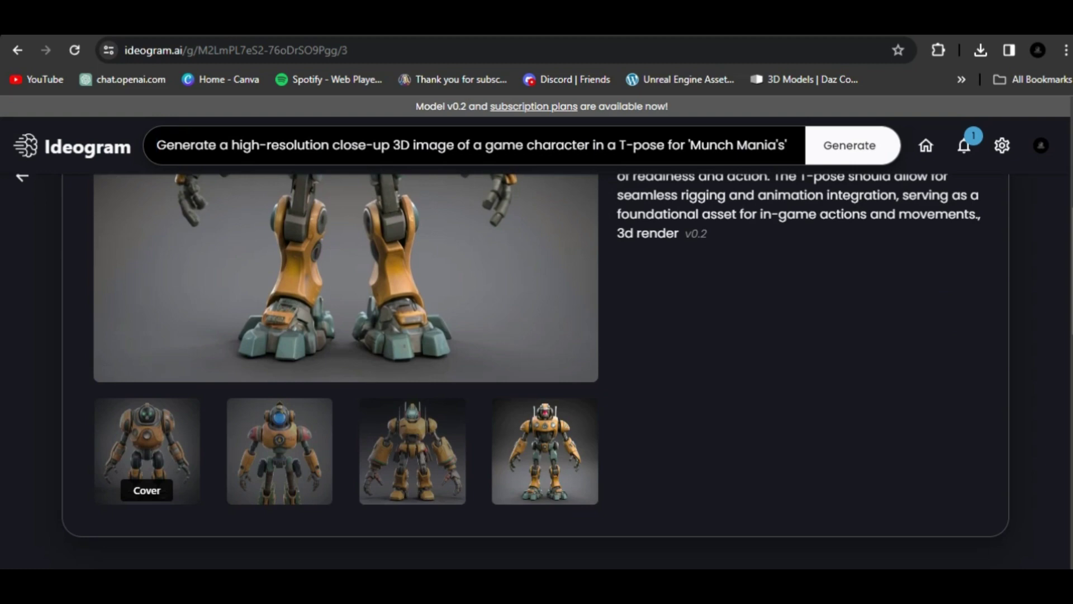
pyautogui.scroll(7, 535, 372)
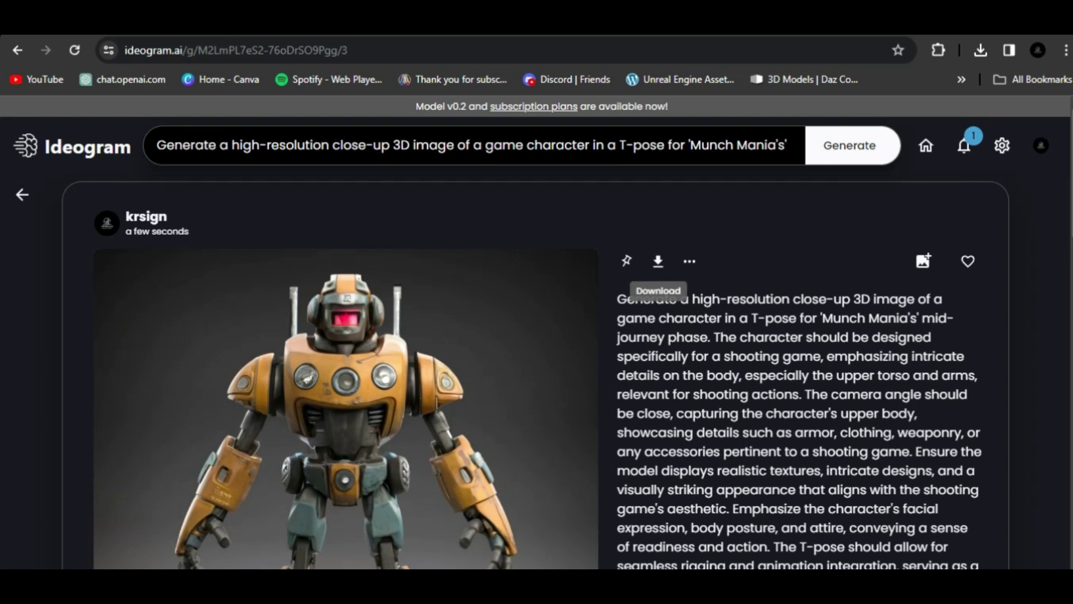
# Step: Download the robot image as a JPEG named robochar into the Pictures folder
pyautogui.click(658, 261)
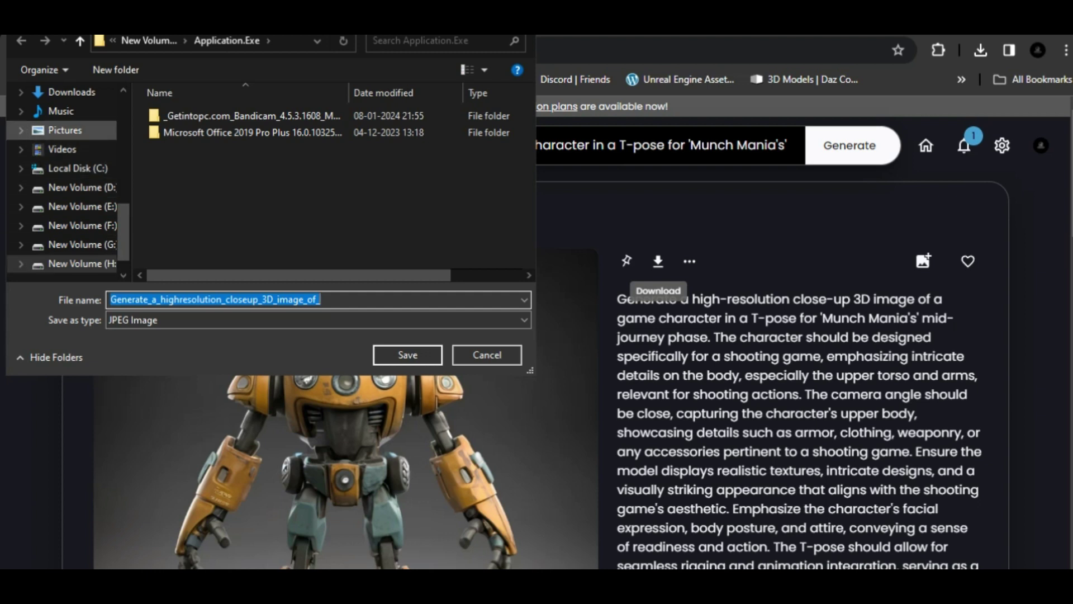
pyautogui.click(65, 131)
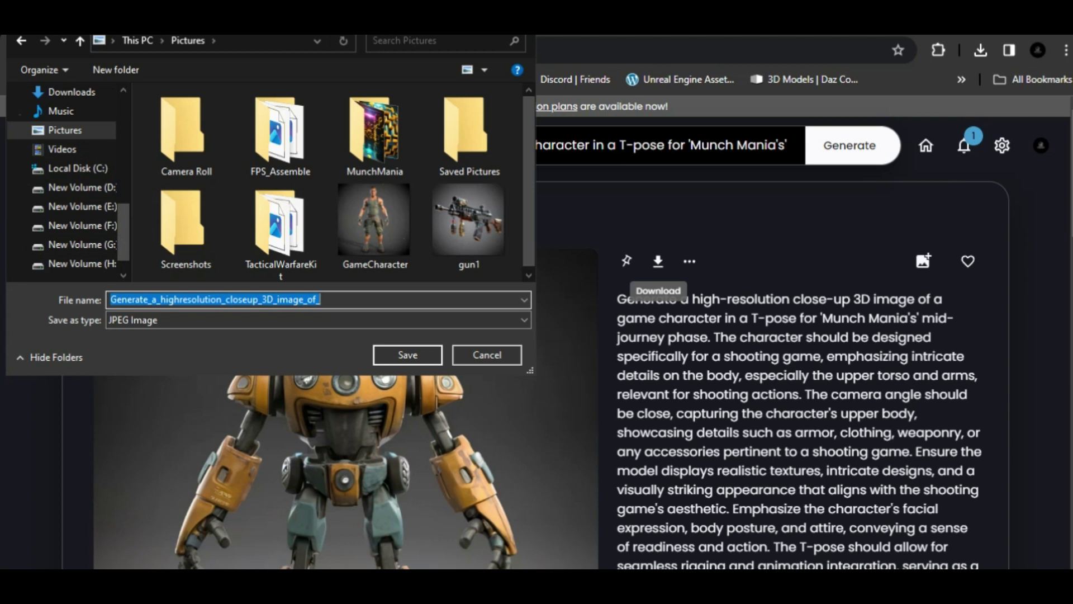
pyautogui.write('robochar')
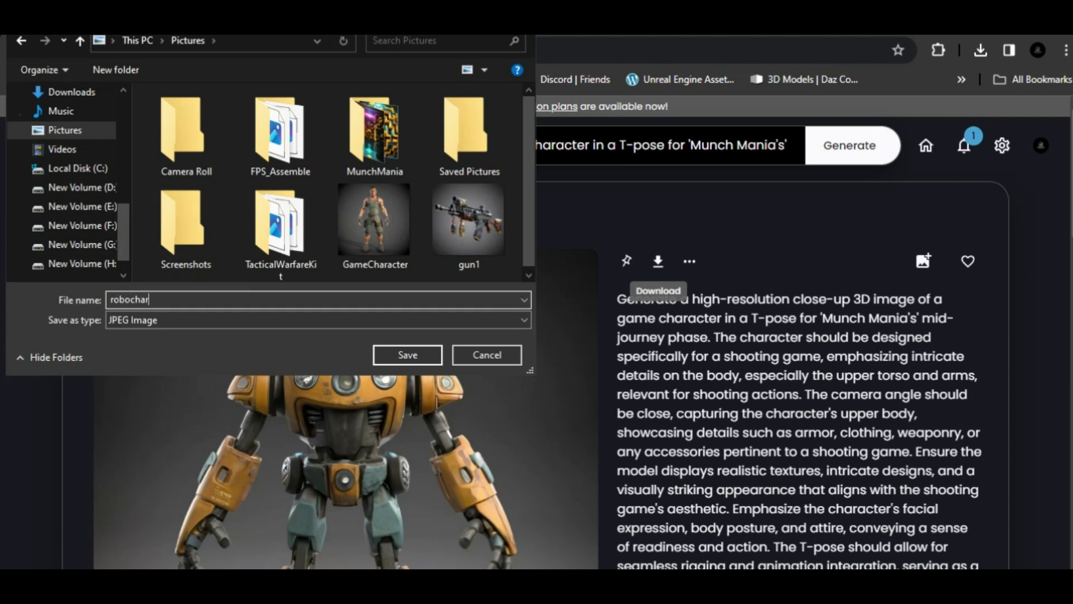
pyautogui.press('Return')
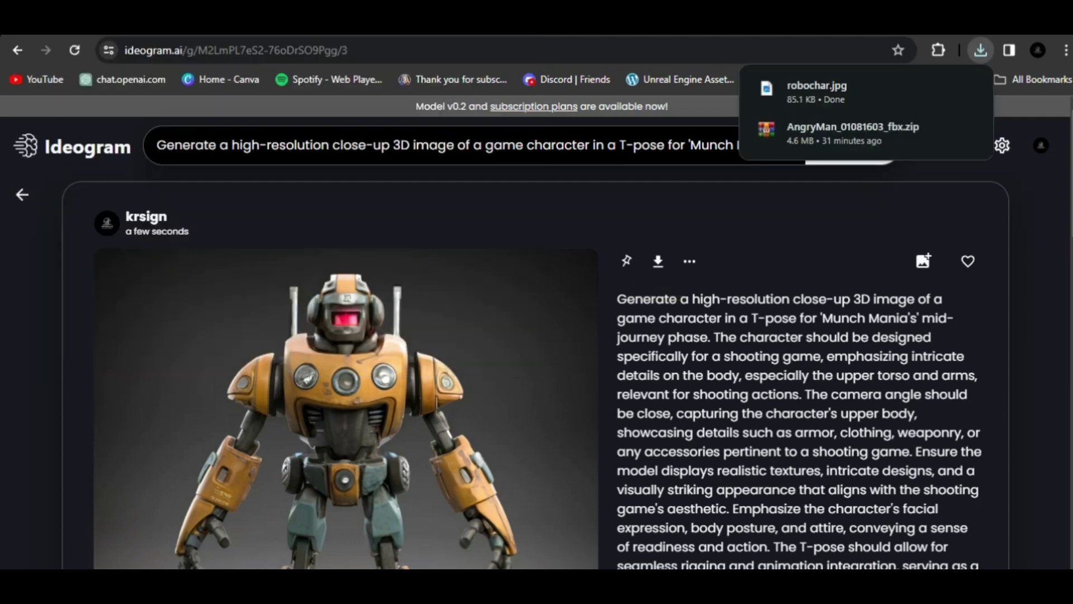
# Step: Switch to the DreamGaussian space, upload robochar from the Pictures folder as the input image, and start generating the 3D model
pyautogui.hotkey('ctrl', 'Tab')
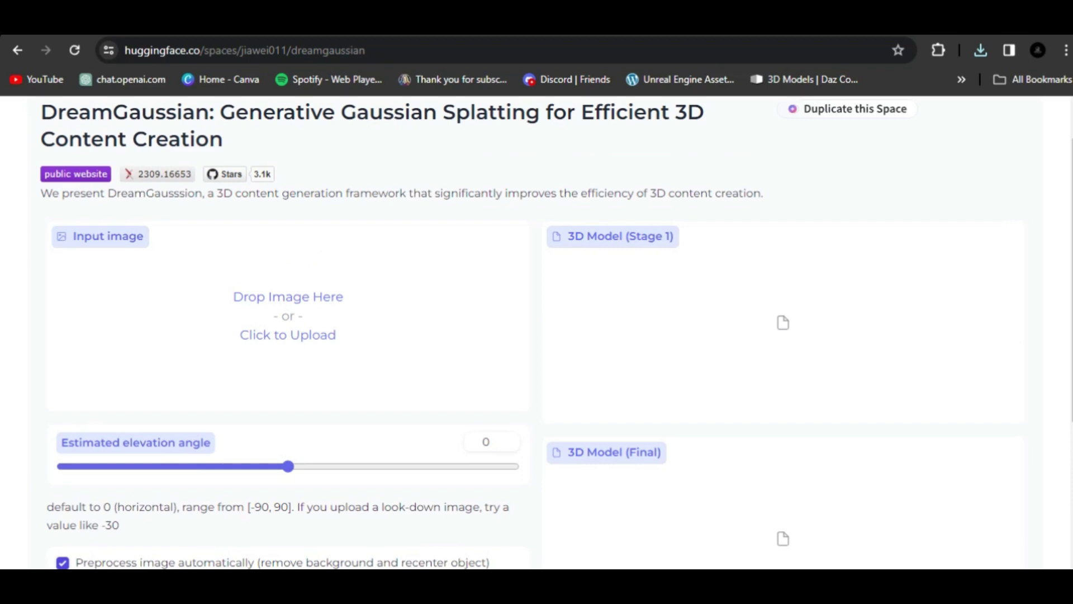
pyautogui.click(281, 298)
pyautogui.scroll(-7, 281, 232)
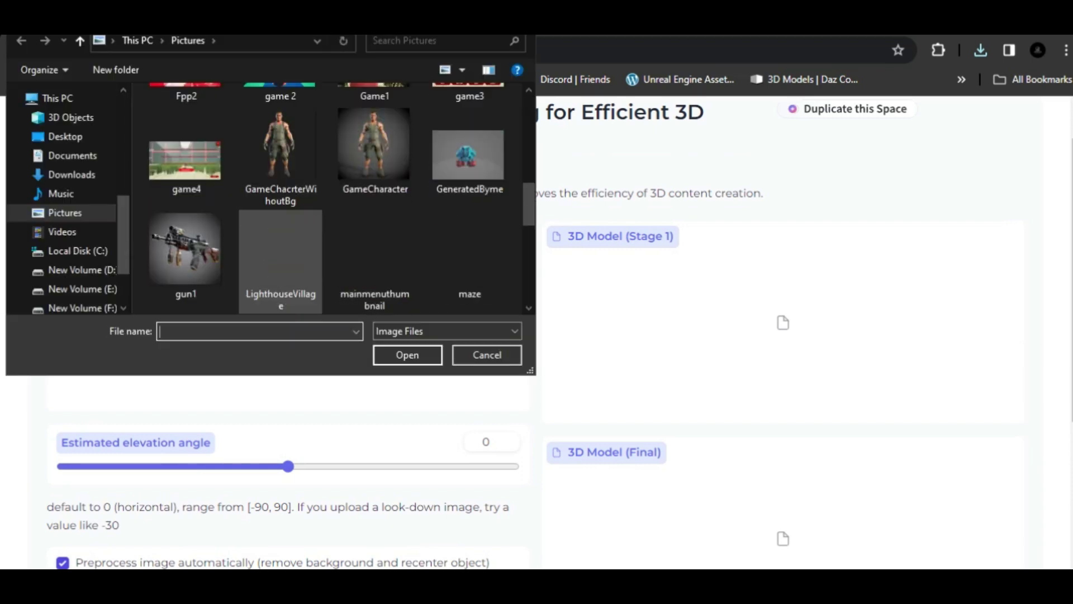
pyautogui.scroll(-5, 281, 238)
pyautogui.scroll(1, 469, 140)
pyautogui.click(469, 137)
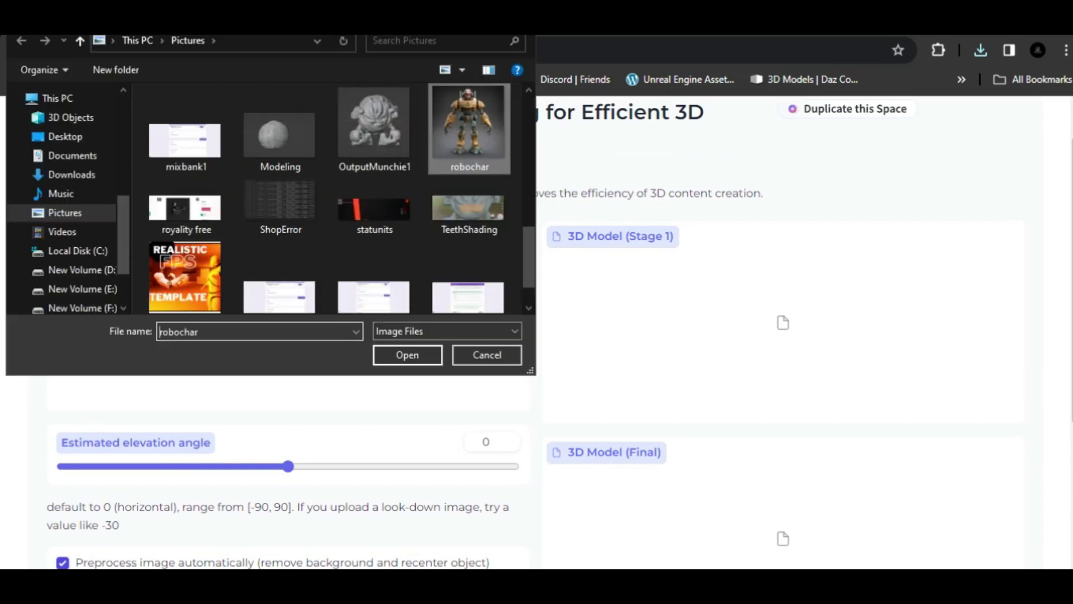
pyautogui.click(408, 355)
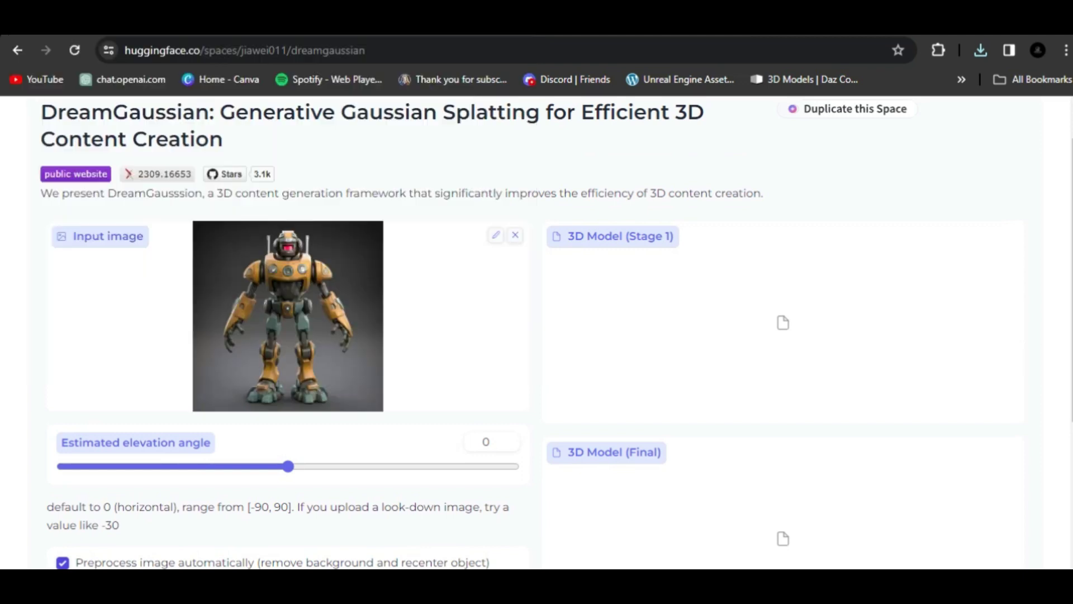
pyautogui.scroll(-1, 536, 329)
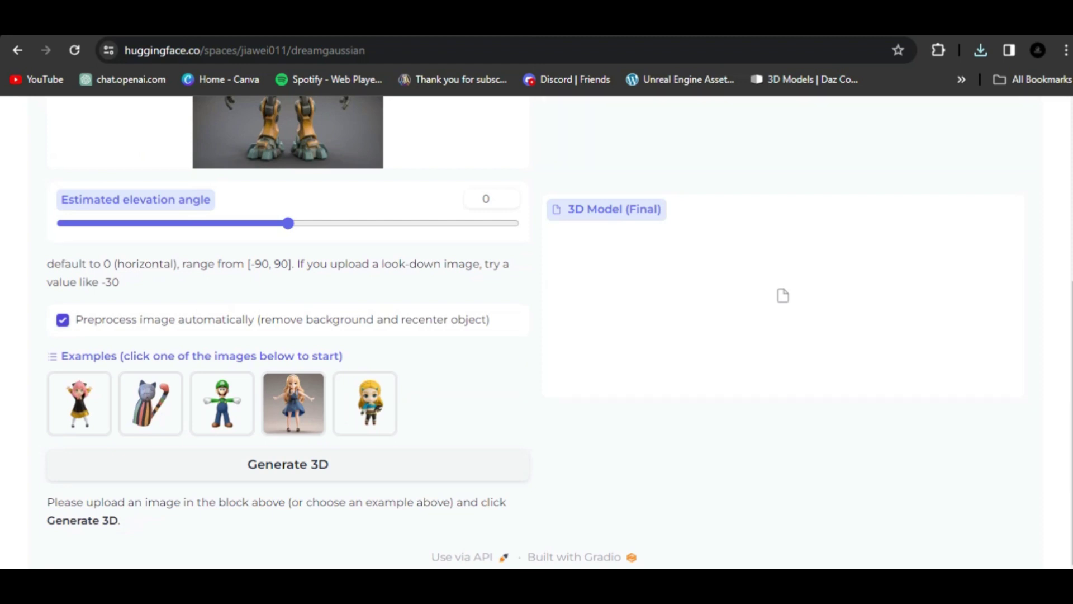
pyautogui.click(288, 464)
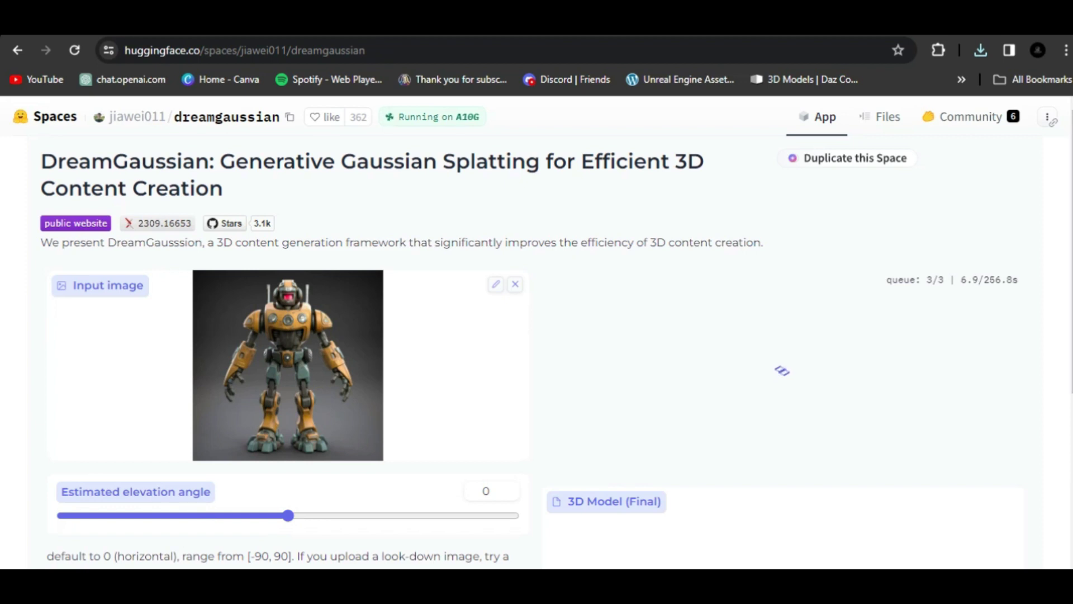
# Step: Return to Ideogram and look over the robot image, its variations and the trending feed while DreamGaussian processes the model
pyautogui.hotkey('ctrl', 'Tab')
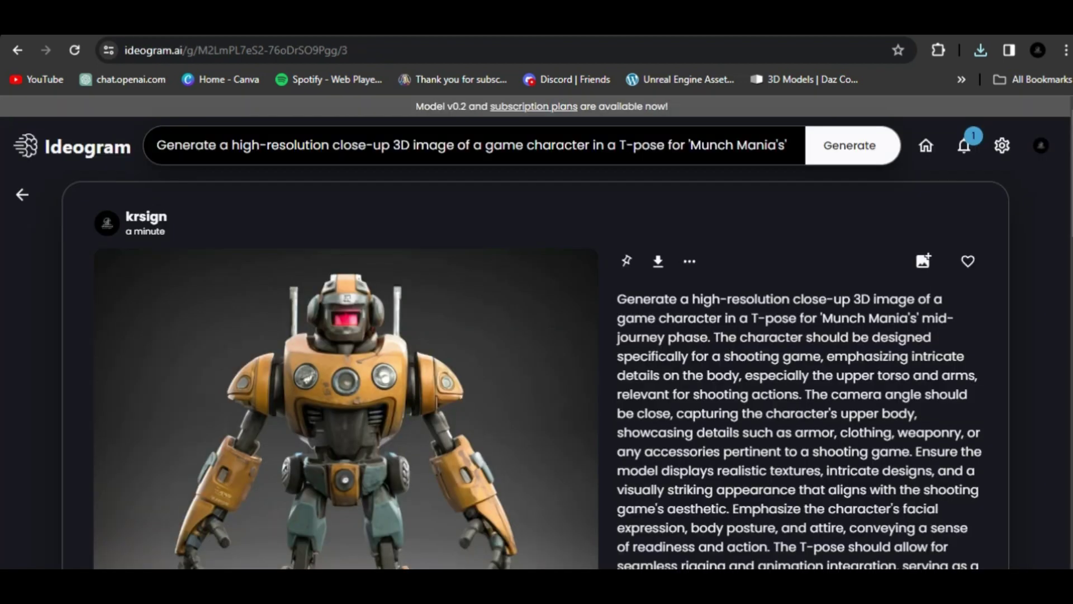
pyautogui.scroll(-15, 534, 371)
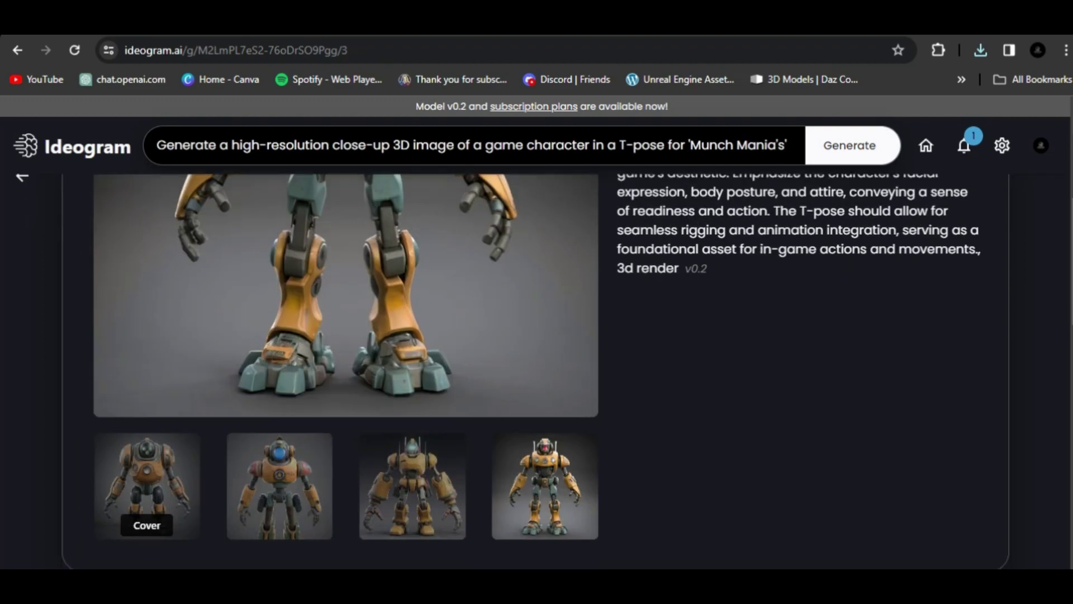
pyautogui.scroll(15, 534, 371)
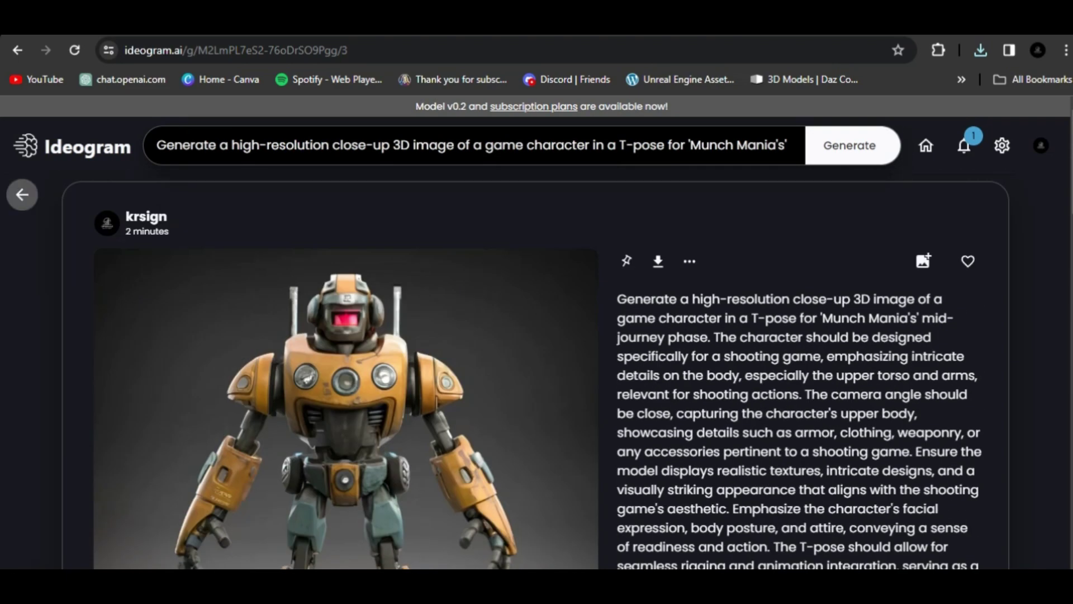
pyautogui.click(21, 194)
pyautogui.scroll(-15, 534, 371)
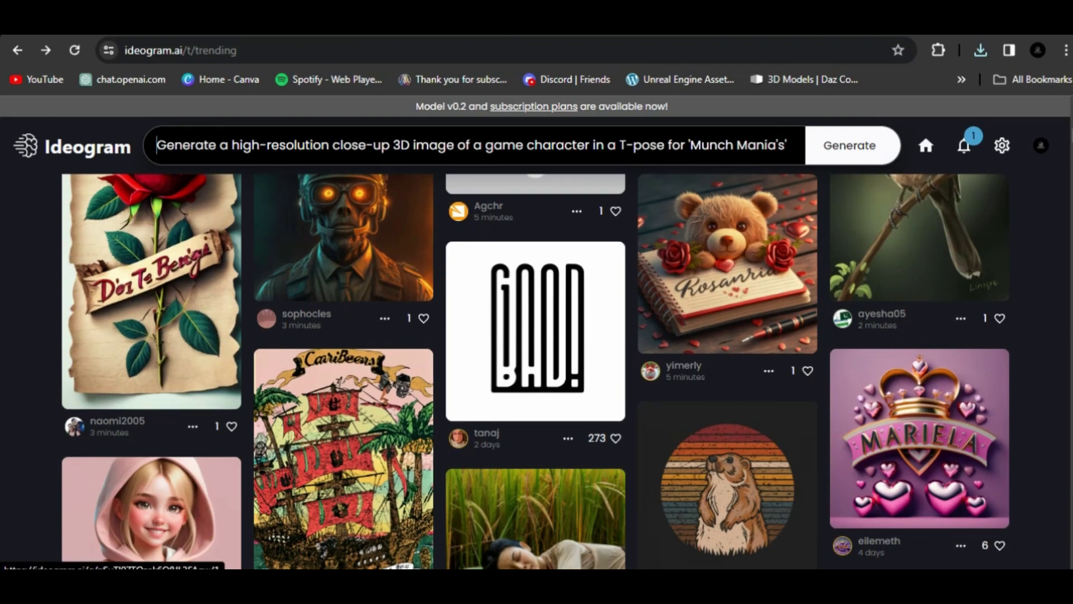
pyautogui.scroll(-5, 535, 371)
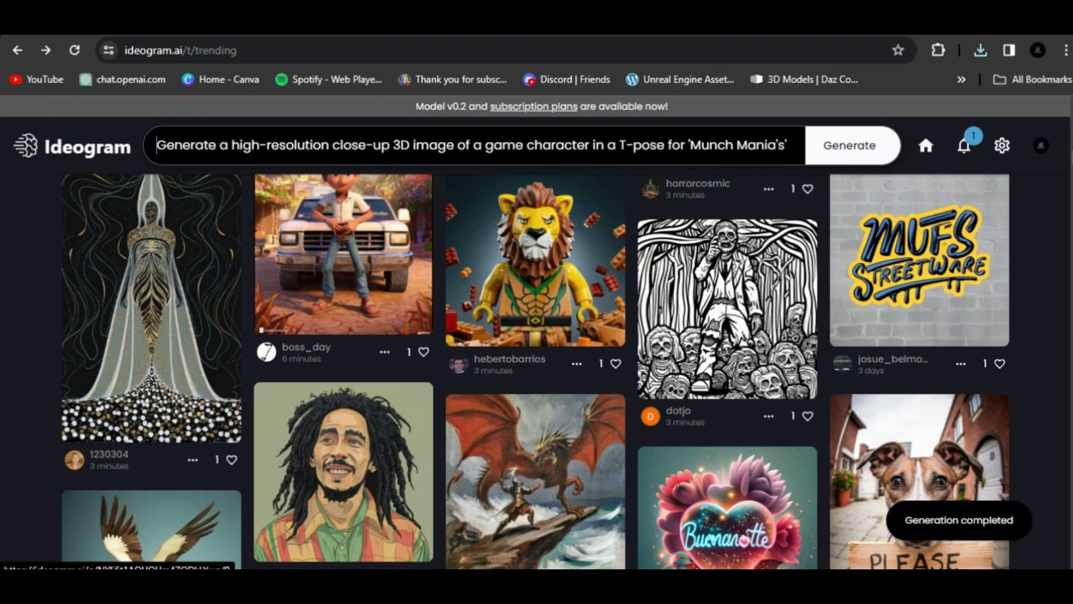
pyautogui.scroll(5, 534, 371)
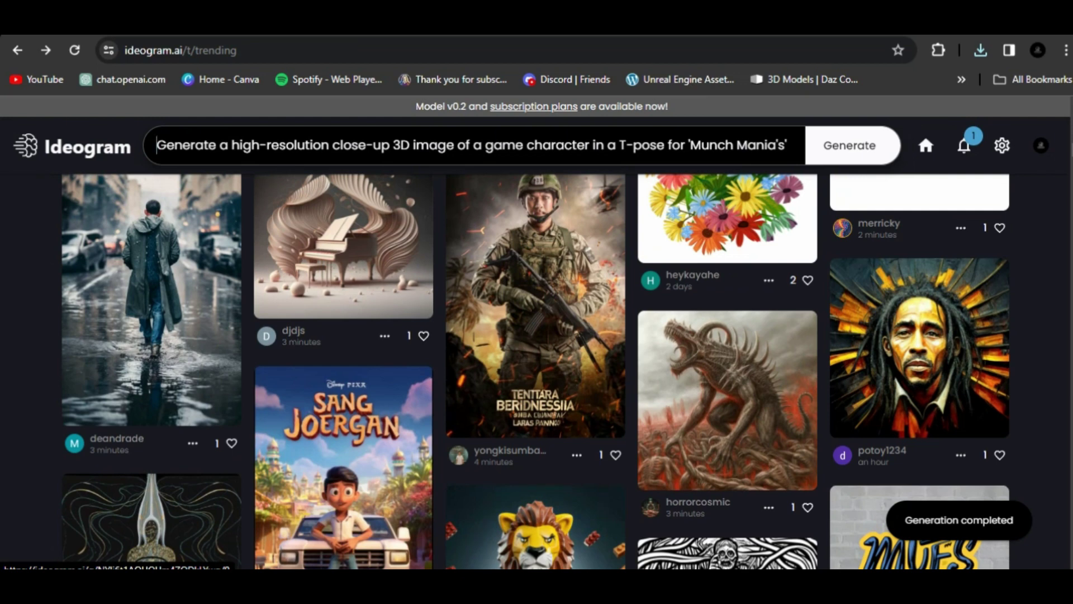
pyautogui.scroll(1, 535, 371)
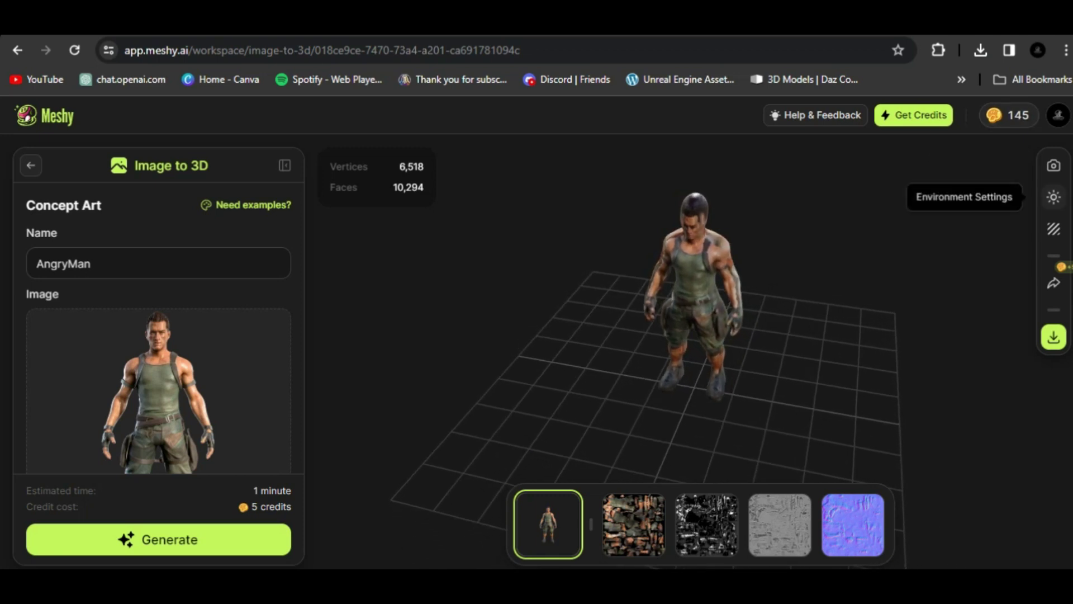
# Step: In Meshy's Image to 3D workspace, replace the AngryMan concept image with robochar and generate the 3D model
pyautogui.moveTo(625, 357); pyautogui.dragTo(958, 363)
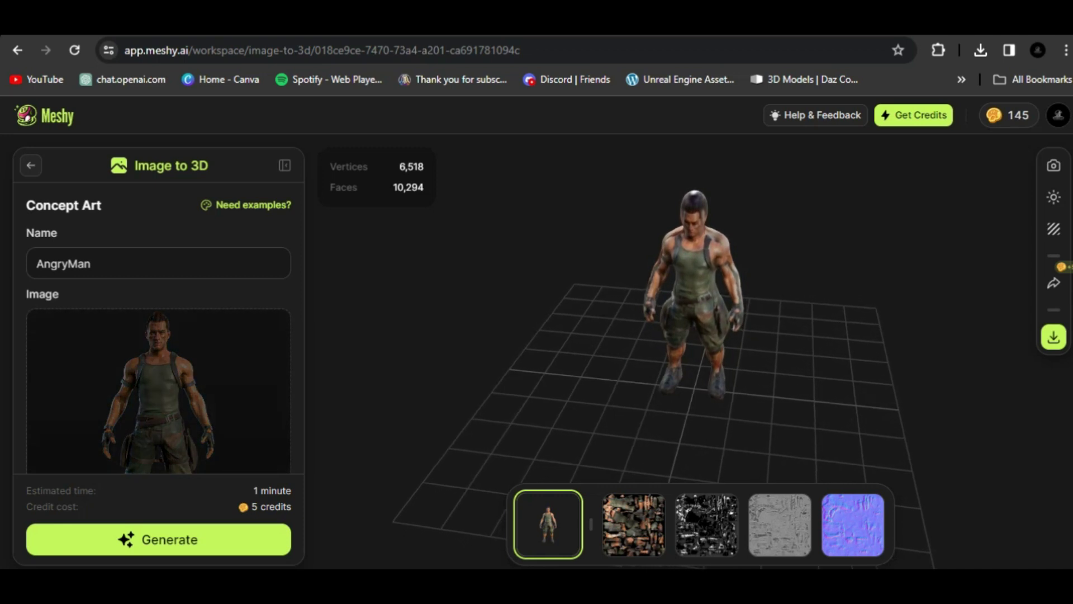
pyautogui.scroll(-3, 158, 329)
pyautogui.moveTo(158, 360)
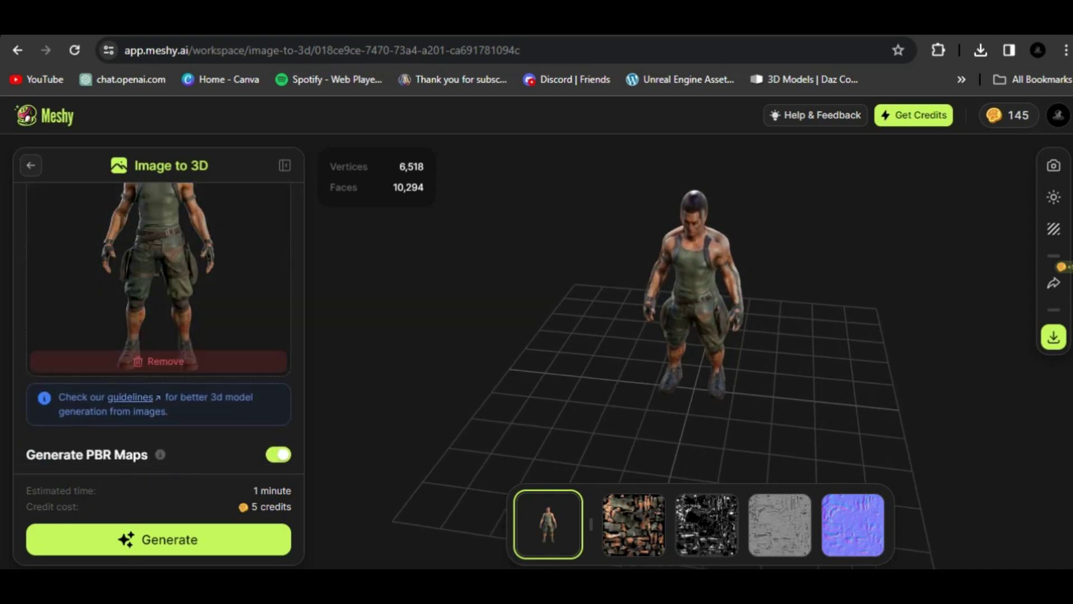
pyautogui.scroll(-1, 158, 358)
pyautogui.click(158, 357)
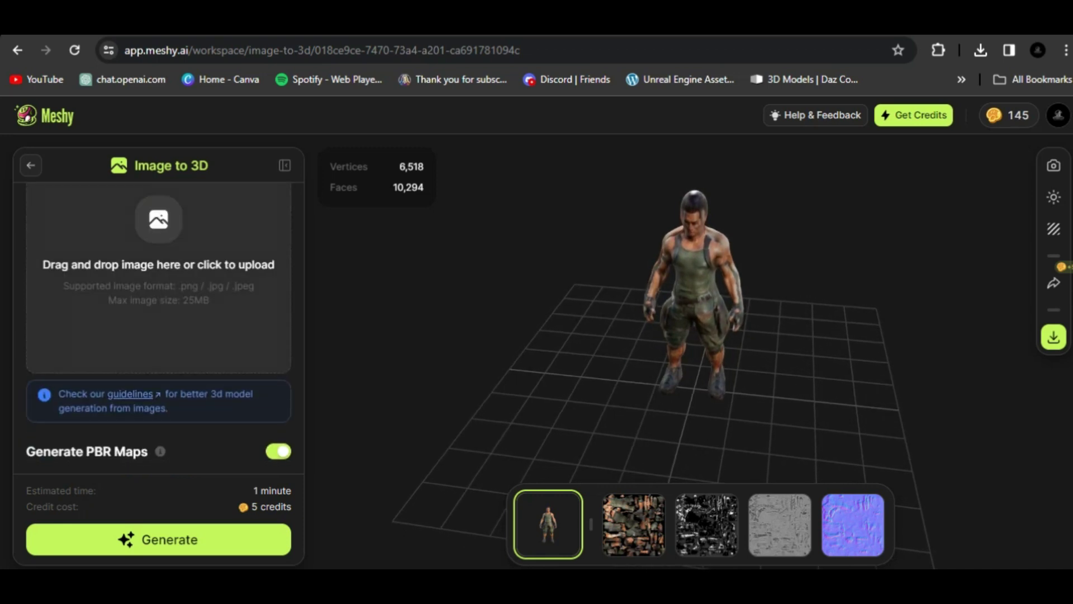
pyautogui.click(182, 246)
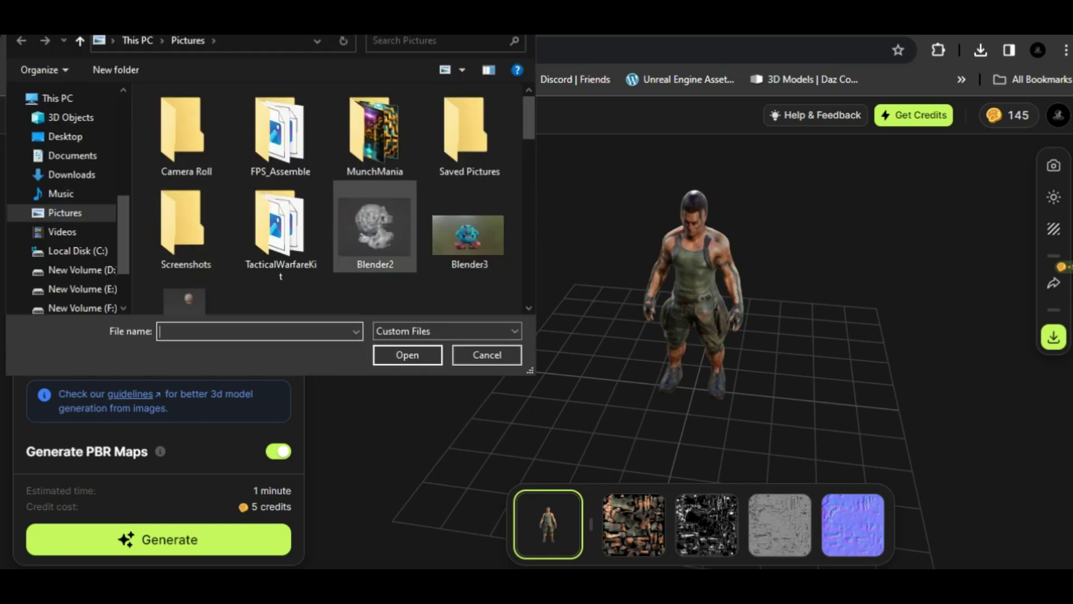
pyautogui.scroll(-10, 374, 227)
pyautogui.scroll(3, 375, 226)
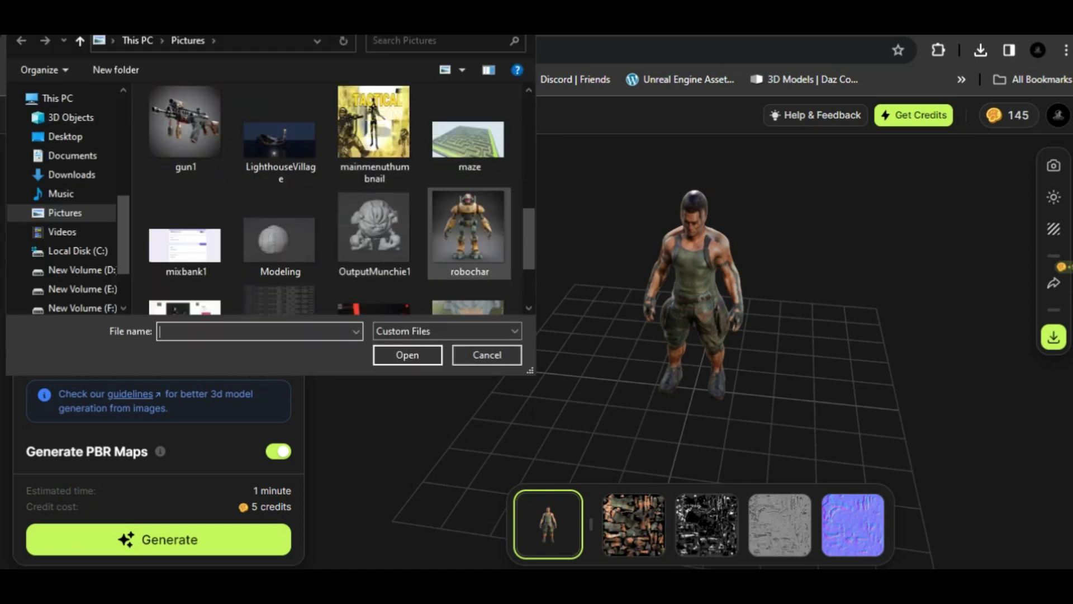
pyautogui.click(468, 234)
pyautogui.click(408, 354)
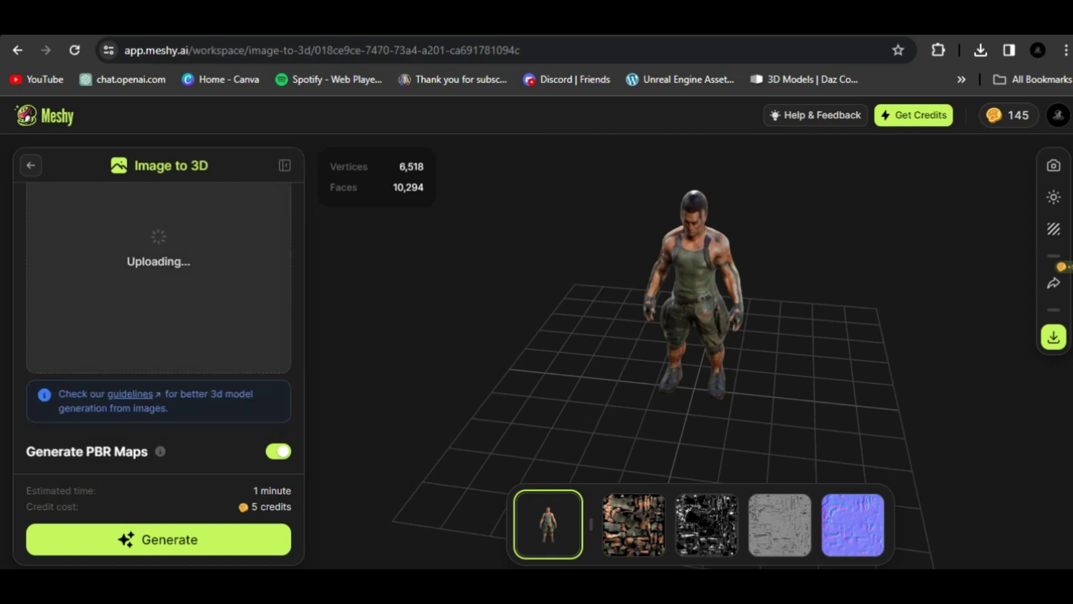
pyautogui.click(159, 539)
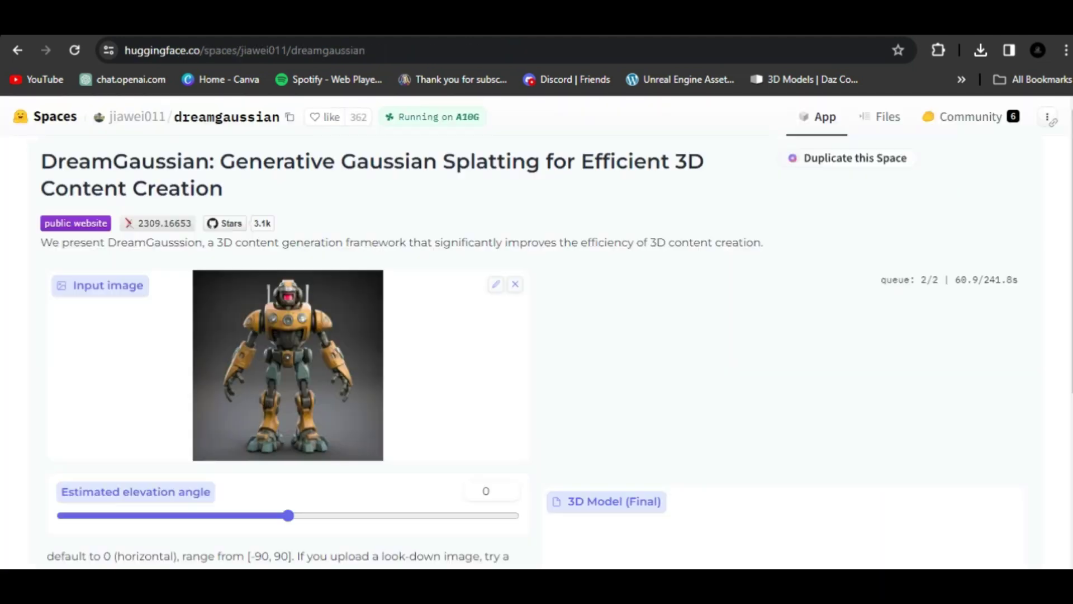
# Step: Check the queue progress of the robot model in DreamGaussian and Meshy, and browse Ideogram's trending feed while waiting
pyautogui.scroll(-3, 537, 335)
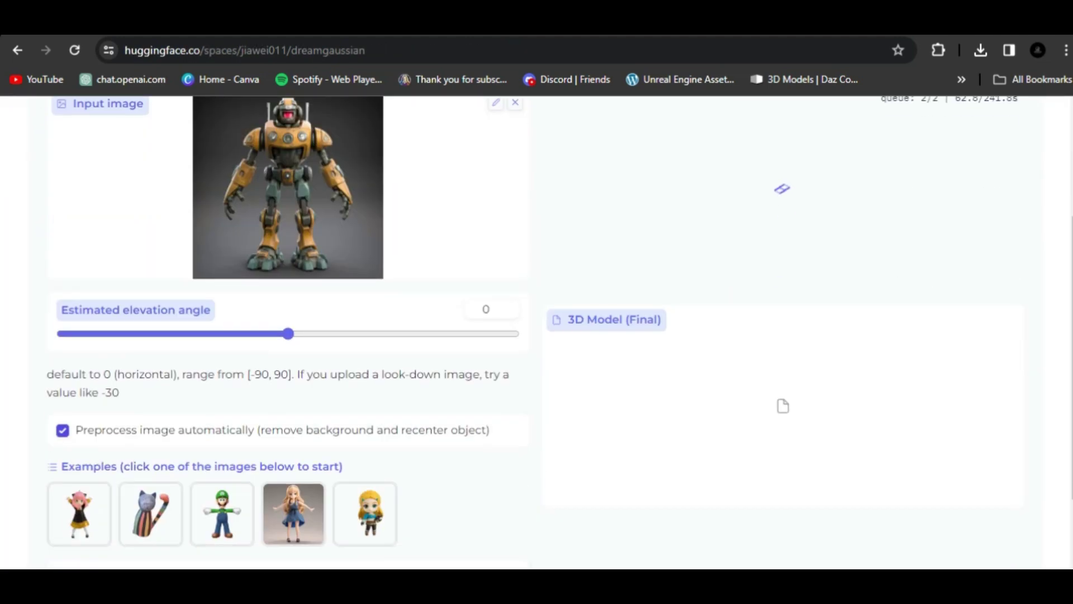
pyautogui.scroll(3, 536, 336)
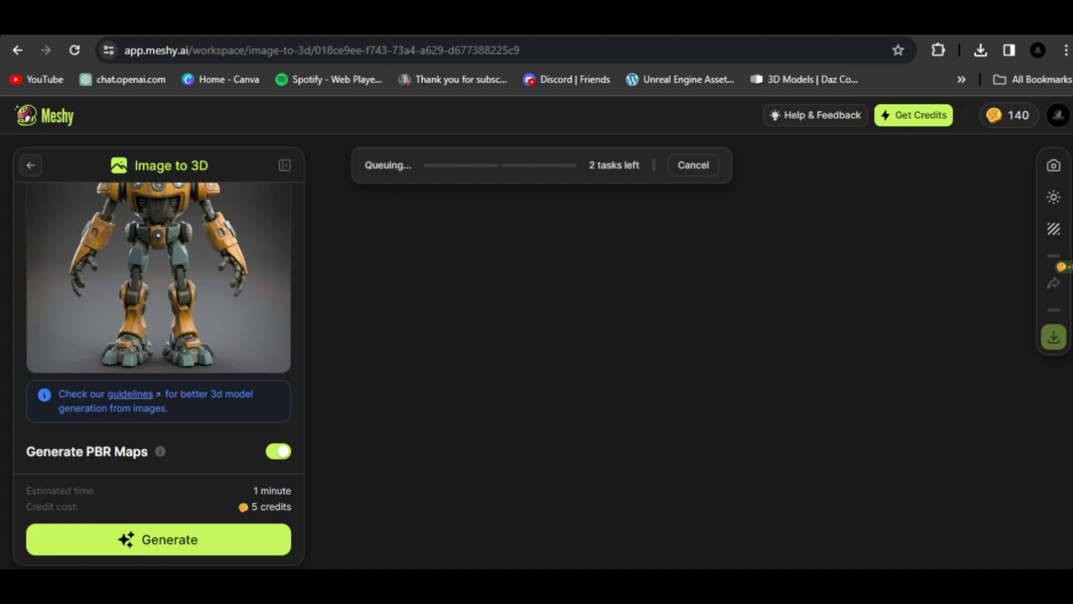
pyautogui.scroll(2, 159, 336)
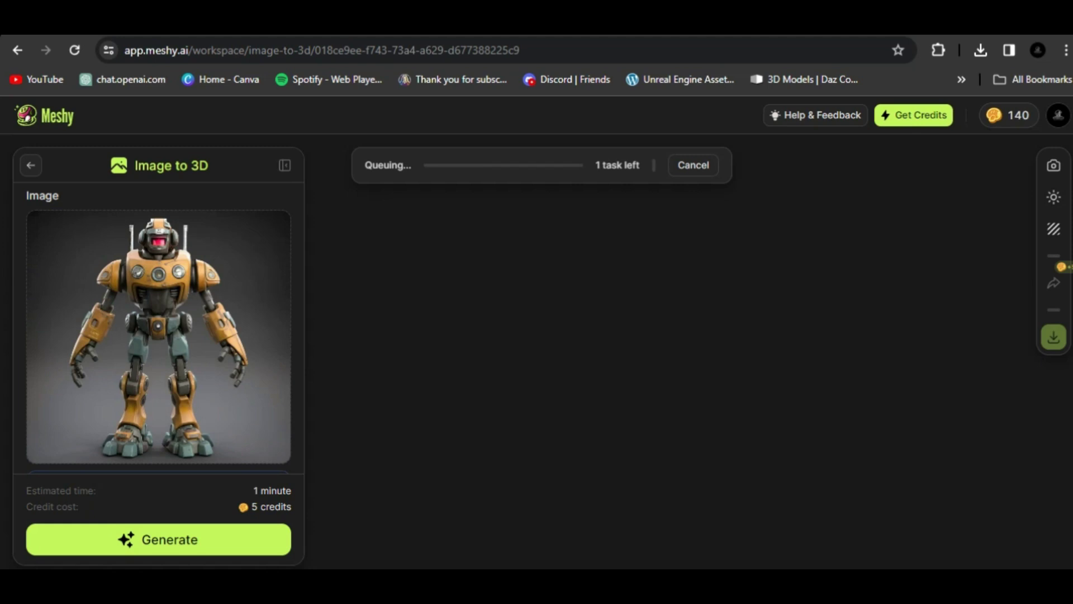
pyautogui.hotkey('ctrl', 'Tab')
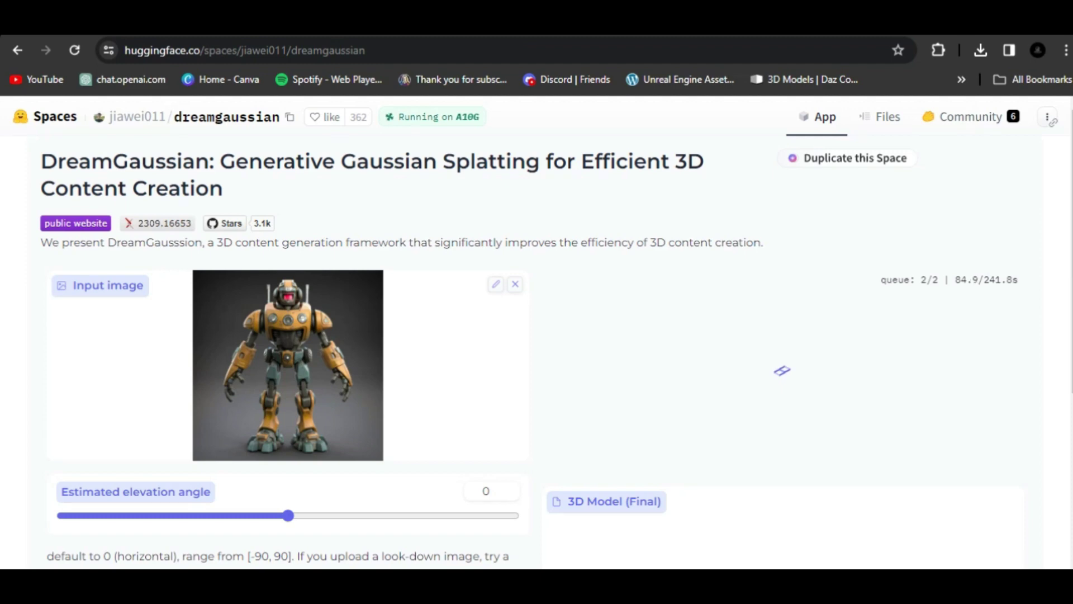
pyautogui.scroll(-3, 536, 332)
pyautogui.scroll(3, 535, 332)
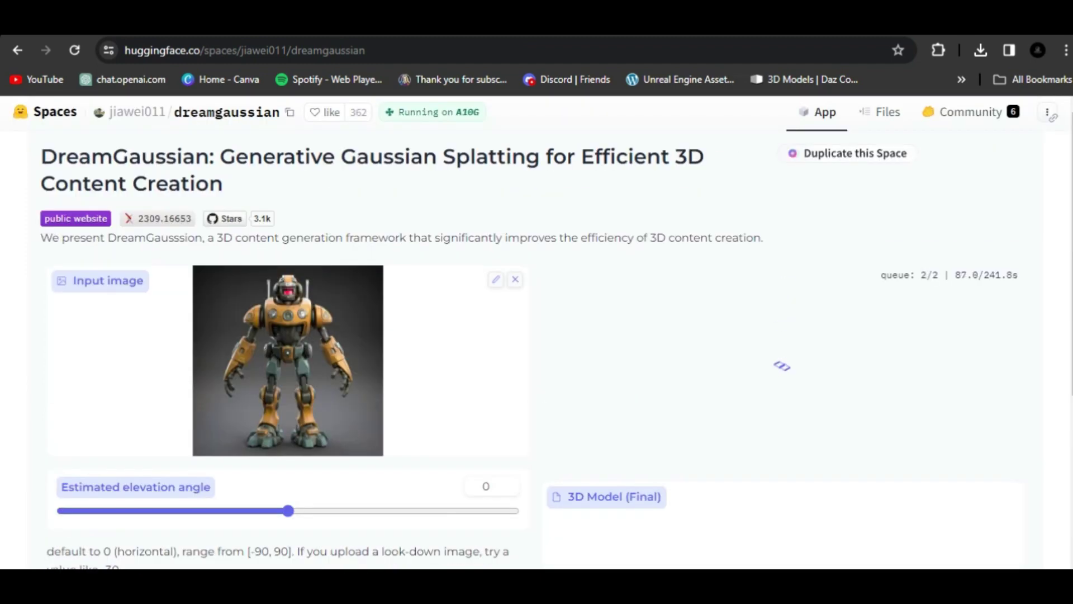
pyautogui.scroll(-2, 536, 332)
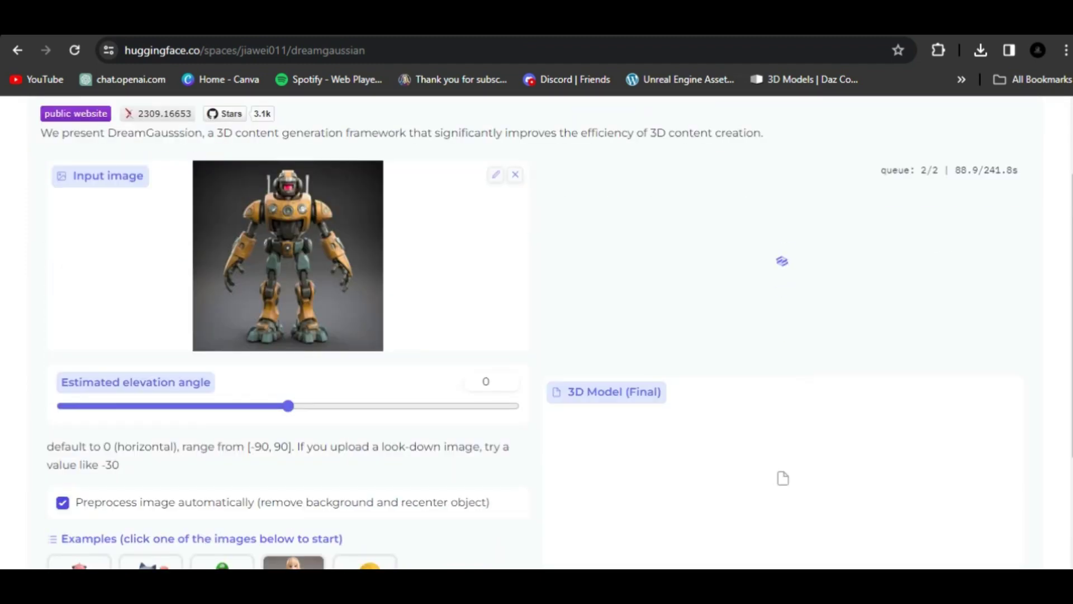
pyautogui.hotkey('ctrl', 'shift', 'Tab')
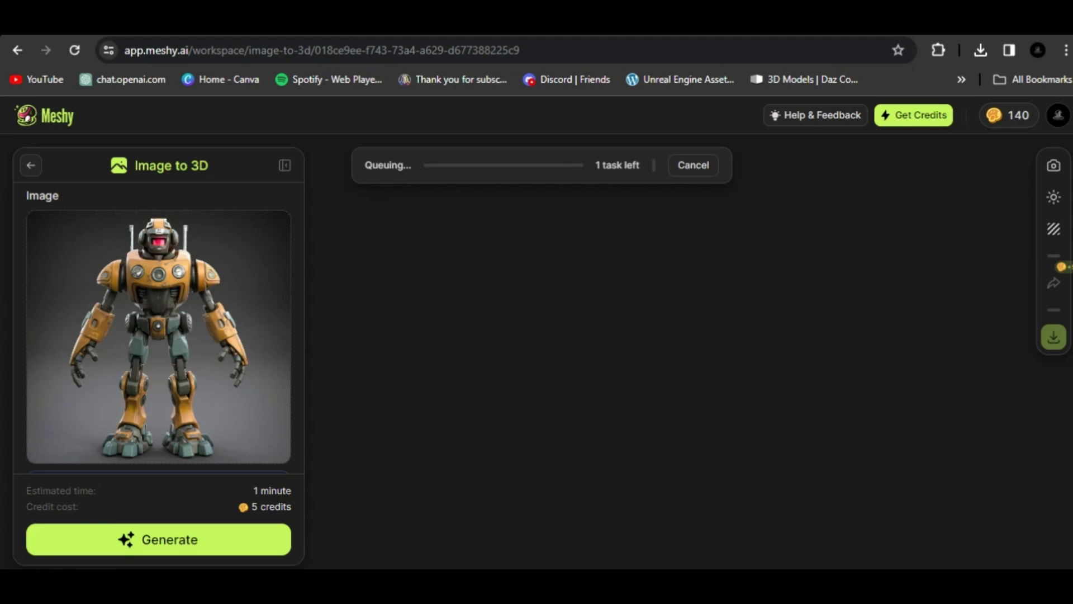
pyautogui.hotkey('ctrl', 'Tab')
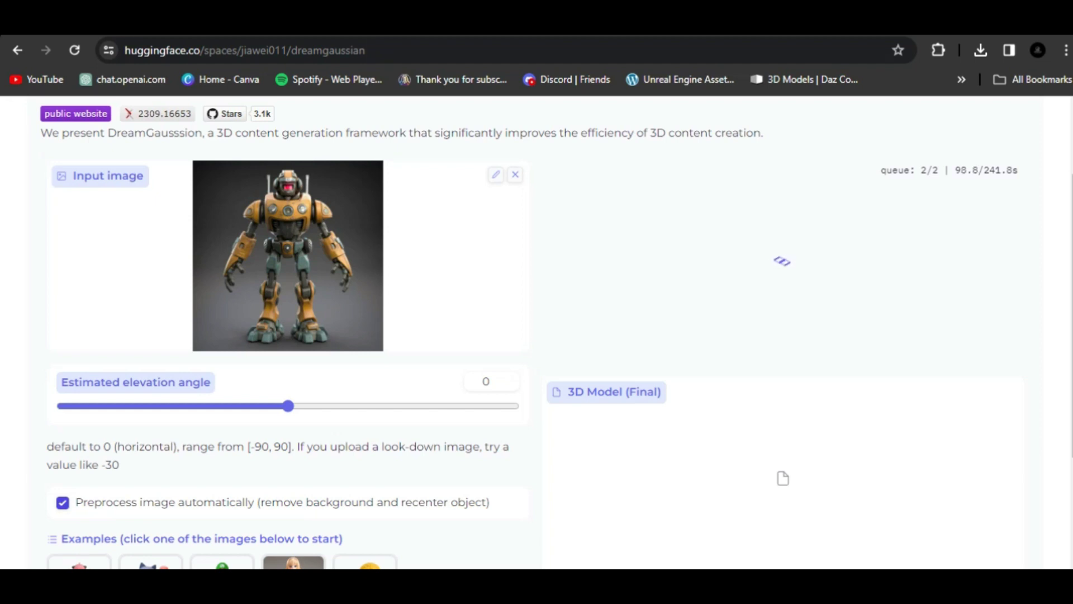
pyautogui.scroll(-3, 537, 335)
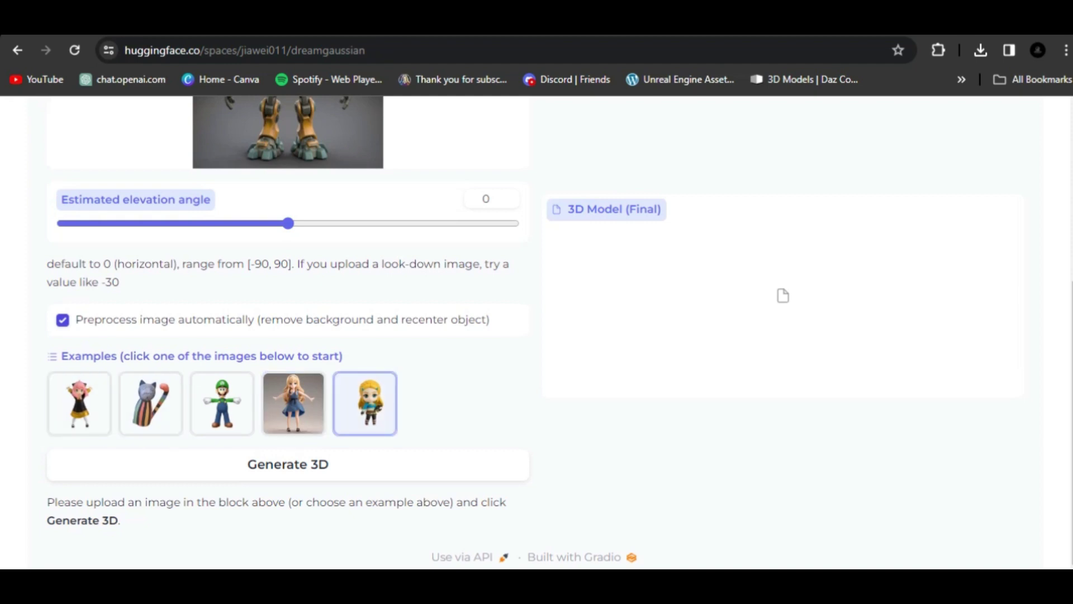
pyautogui.scroll(5, 329, 404)
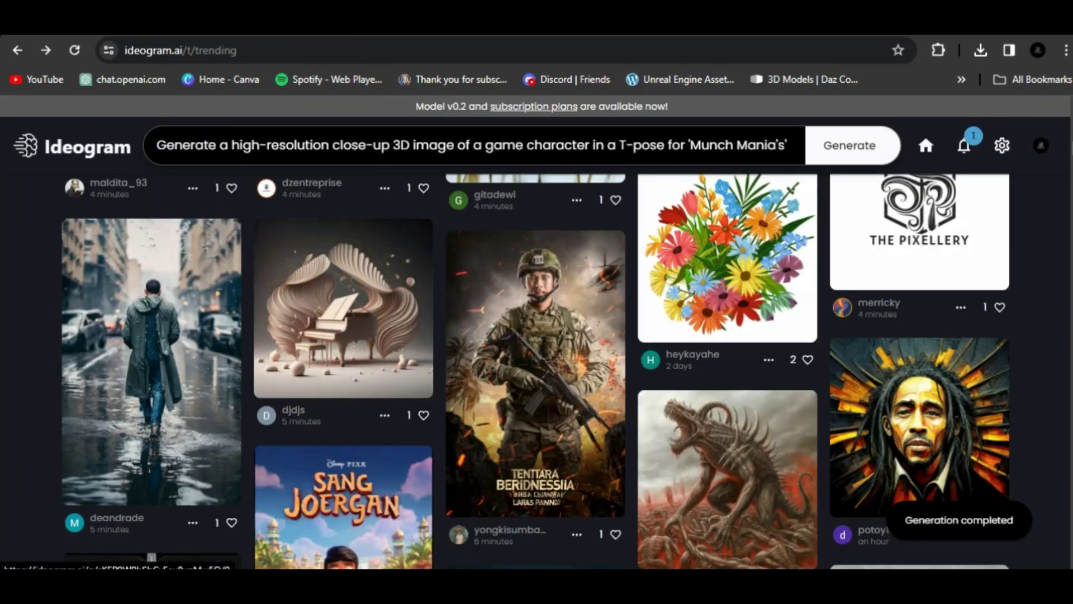
pyautogui.scroll(-5, 535, 352)
pyautogui.scroll(-15, 535, 352)
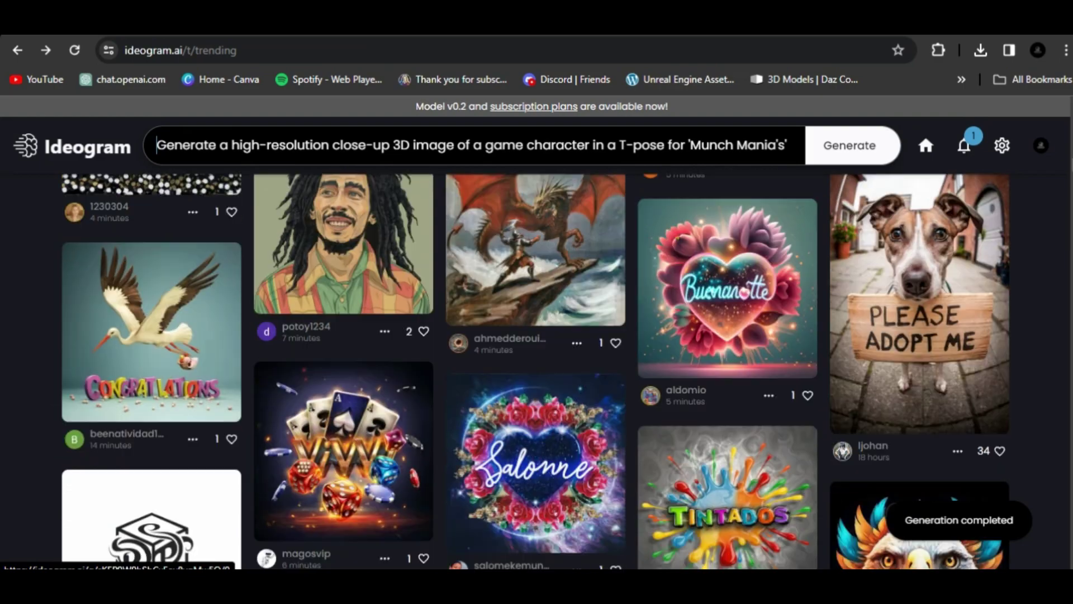
# Step: Look through Ideogram's Trending, Following and Top feeds and check the robot model's queue progress in DreamGaussian
pyautogui.scroll(3, 535, 352)
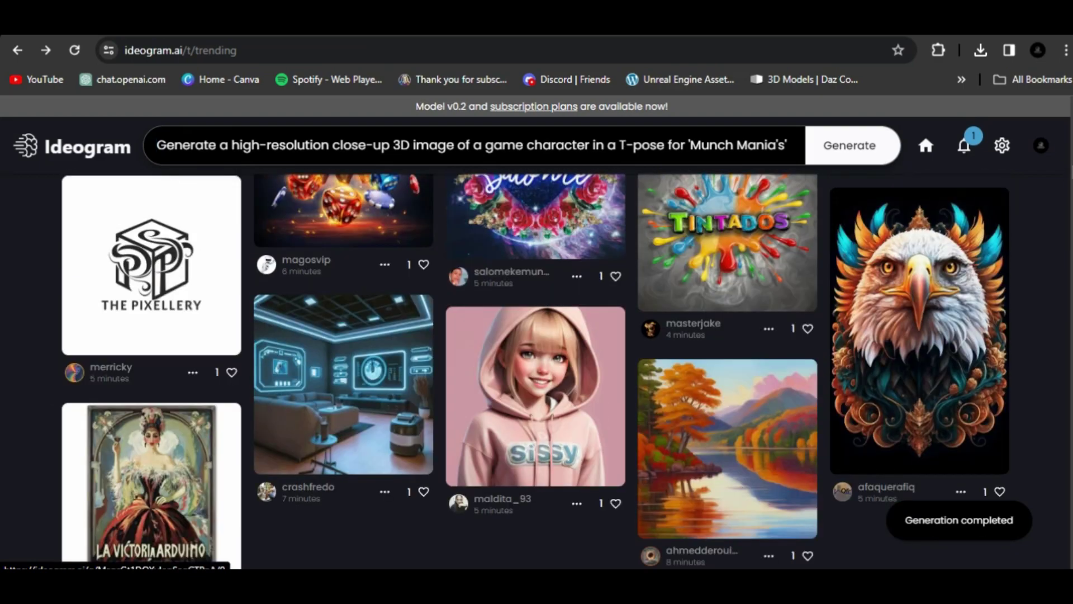
pyautogui.scroll(-4, 535, 352)
pyautogui.scroll(20, 535, 352)
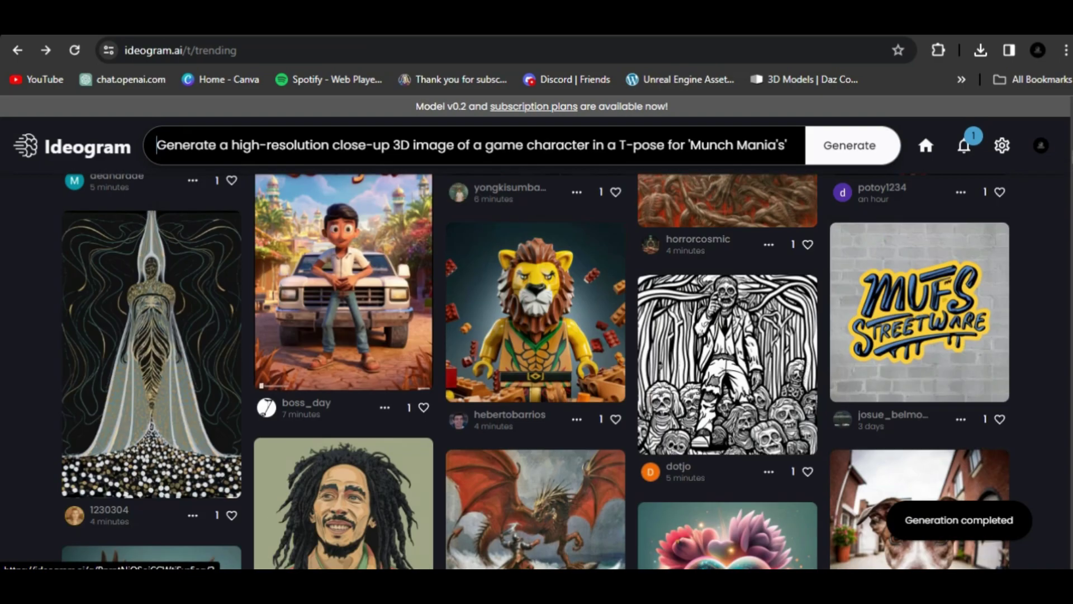
pyautogui.scroll(-5, 535, 352)
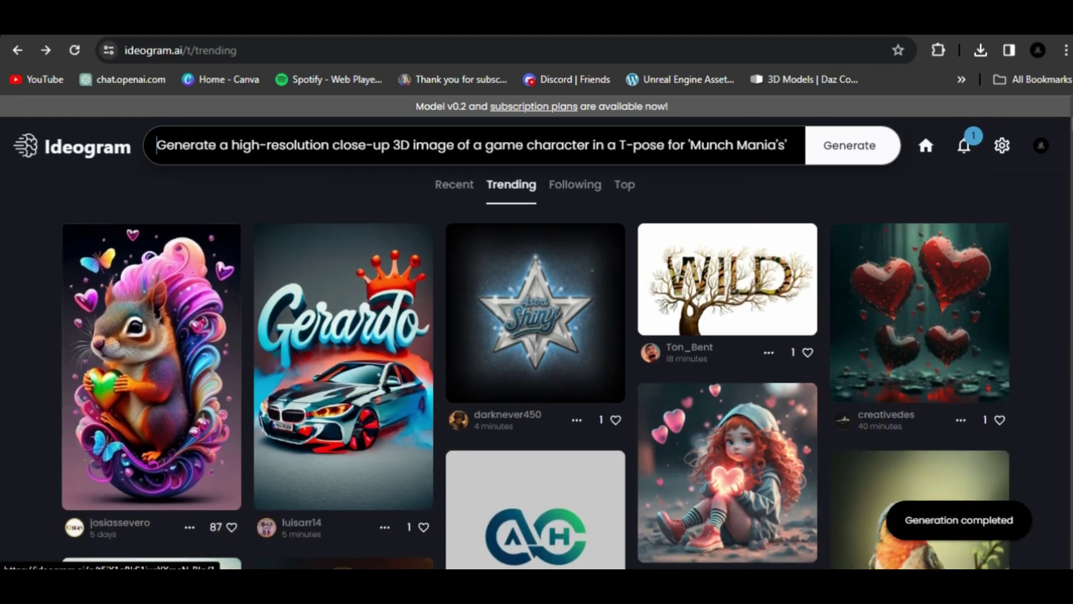
pyautogui.click(575, 185)
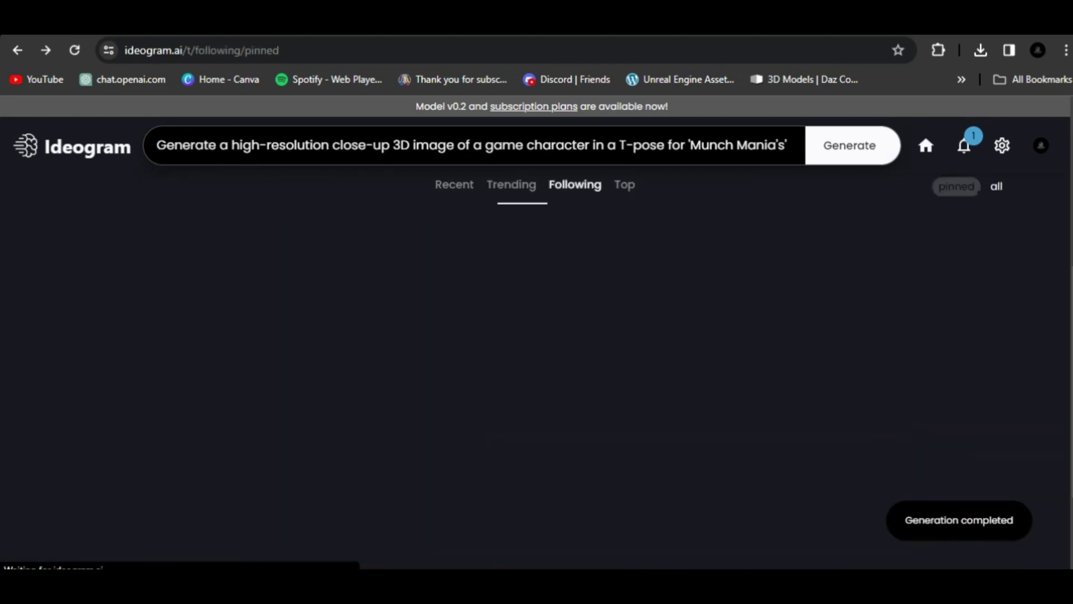
pyautogui.click(624, 184)
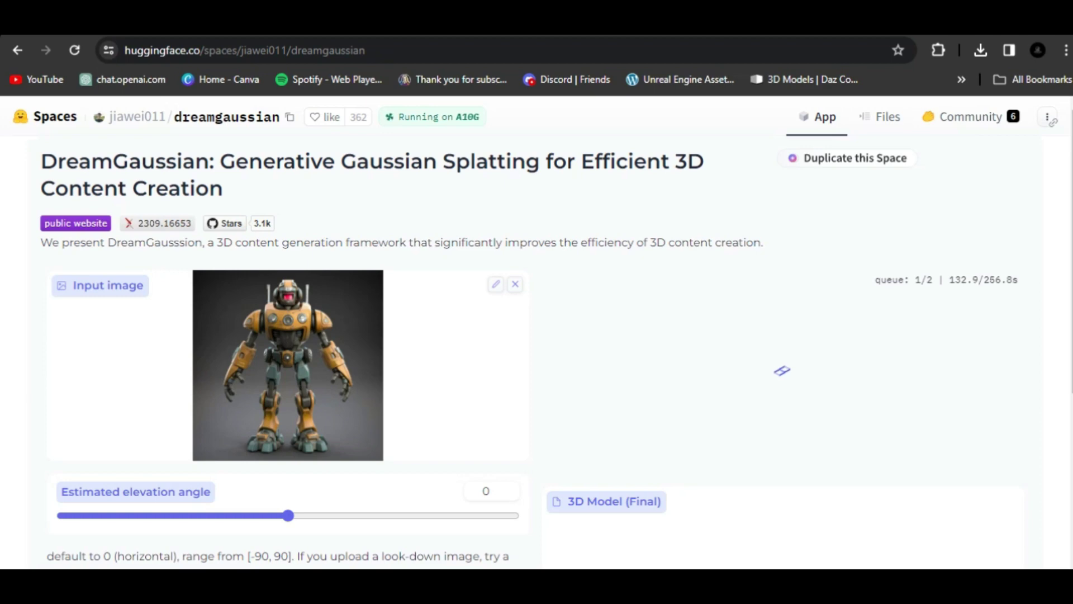
pyautogui.scroll(-2, 536, 335)
pyautogui.hotkey('ctrl', 'Tab')
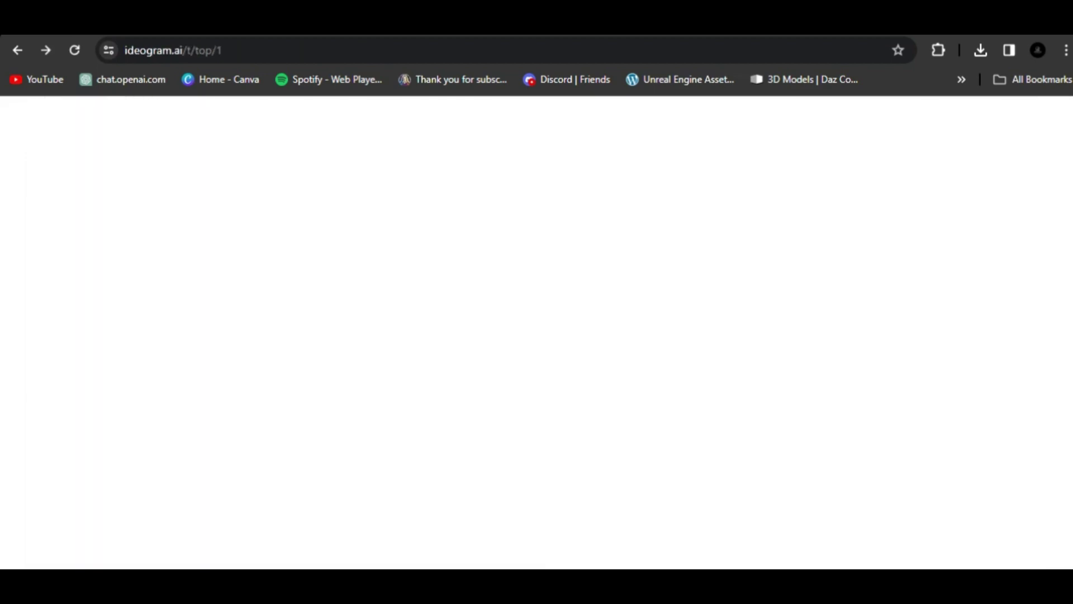
# Step: Browse the images in Ideogram's Top feed while the robot model is being generated
pyautogui.scroll(-6, 537, 336)
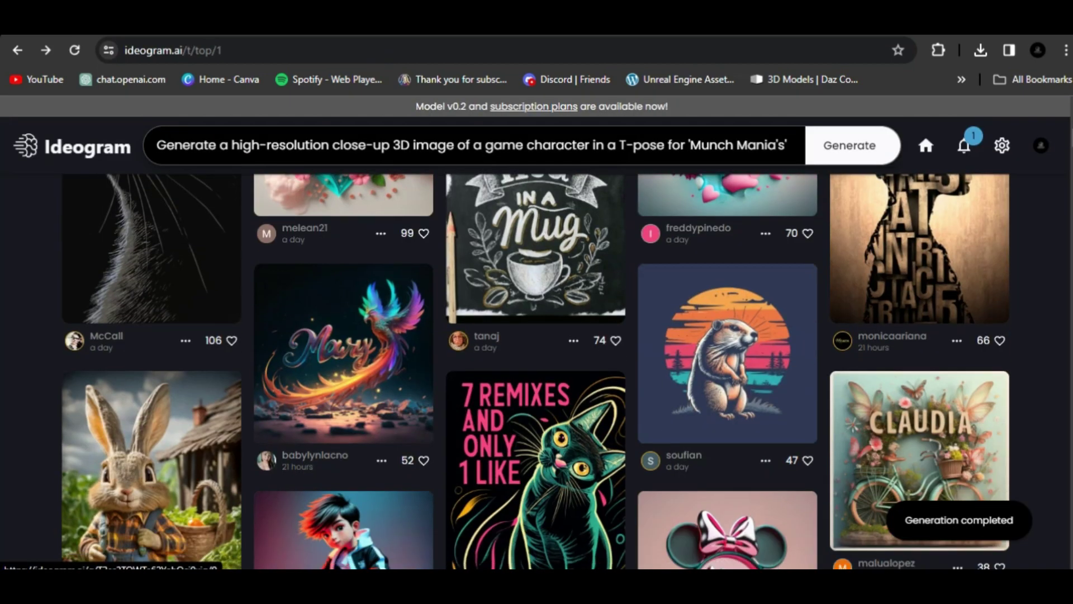
pyautogui.scroll(-12, 537, 368)
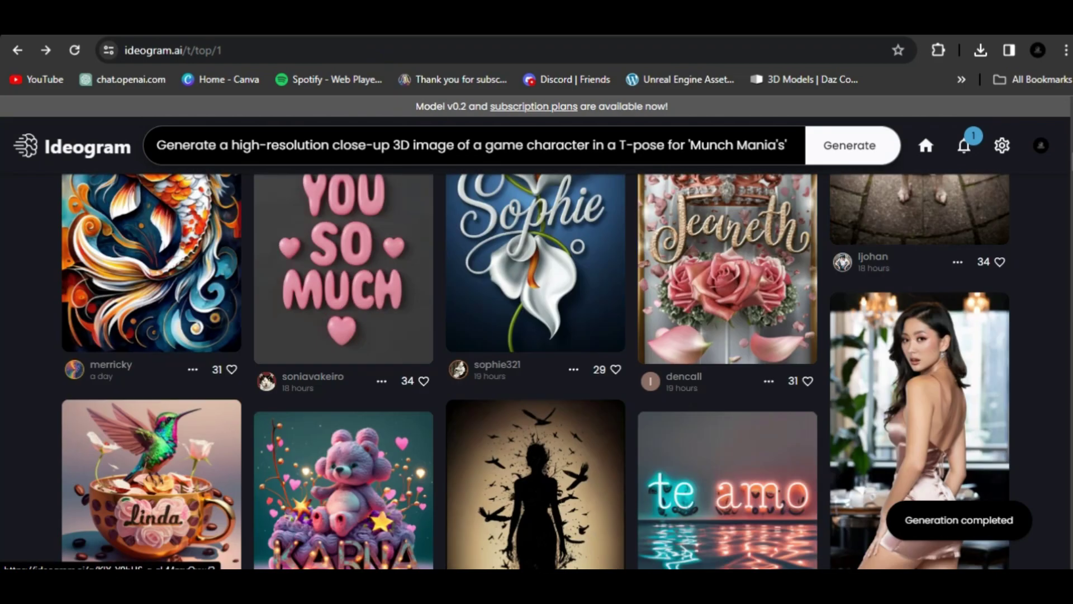
pyautogui.scroll(3, 537, 369)
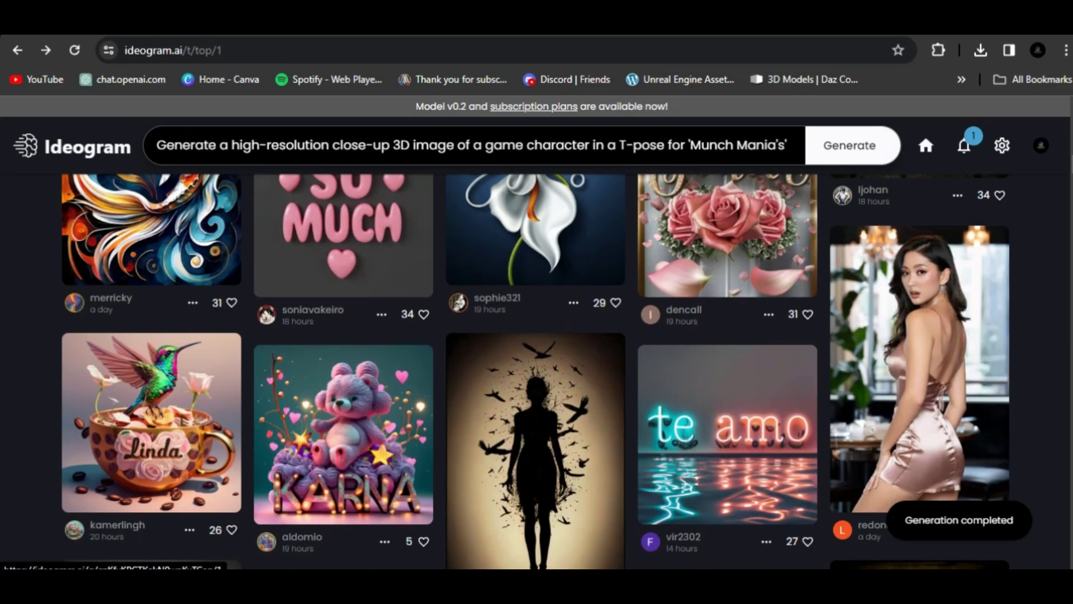
pyautogui.scroll(-2, 537, 369)
pyautogui.scroll(-10, 537, 369)
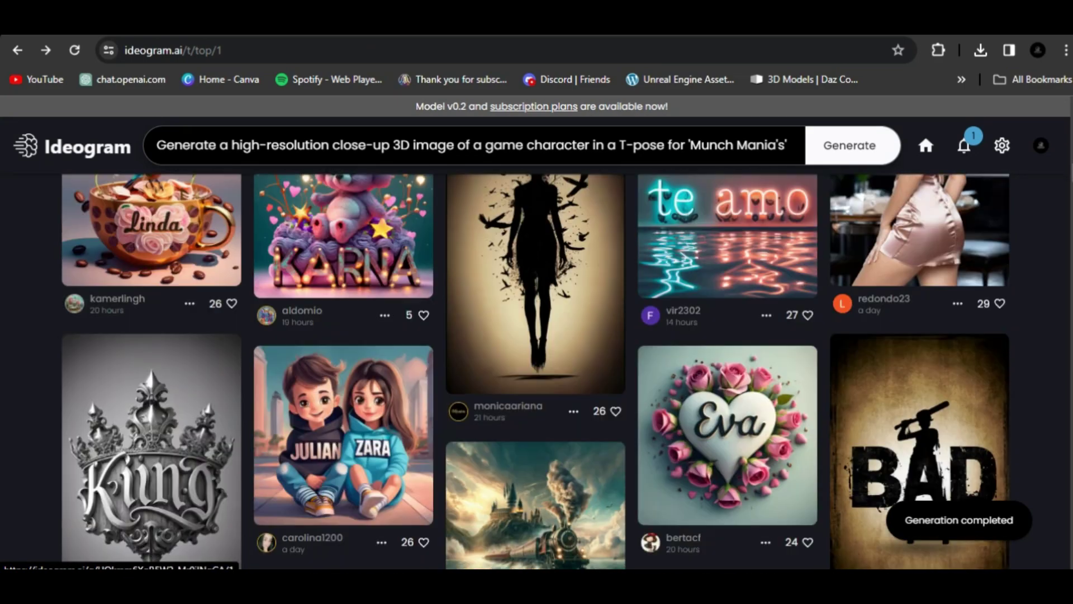
pyautogui.scroll(-6, 536, 368)
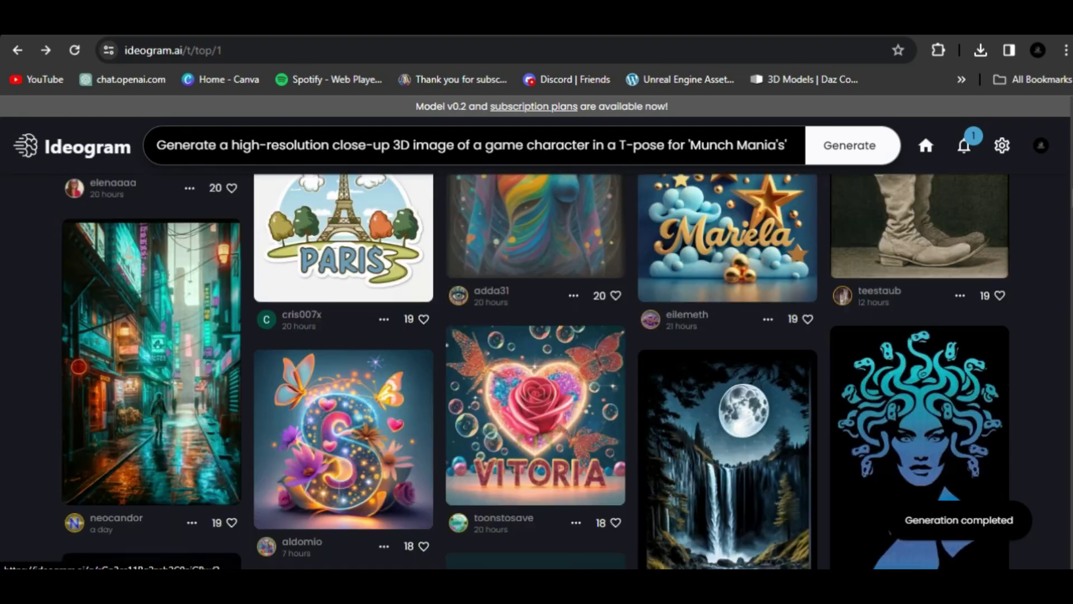
pyautogui.scroll(-7, 536, 369)
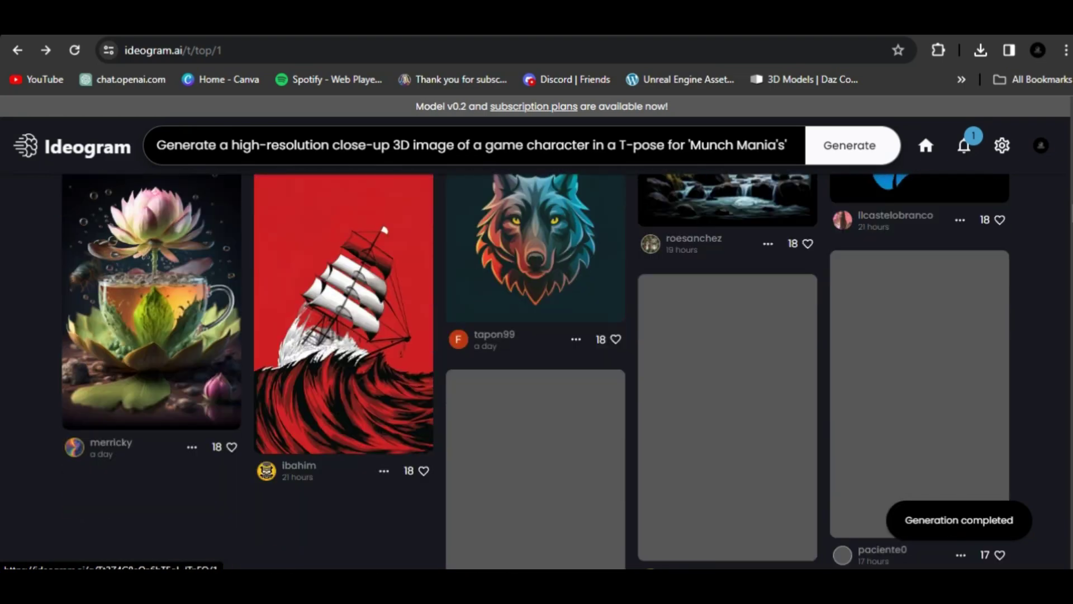
pyautogui.scroll(6, 536, 369)
pyautogui.scroll(-9, 537, 369)
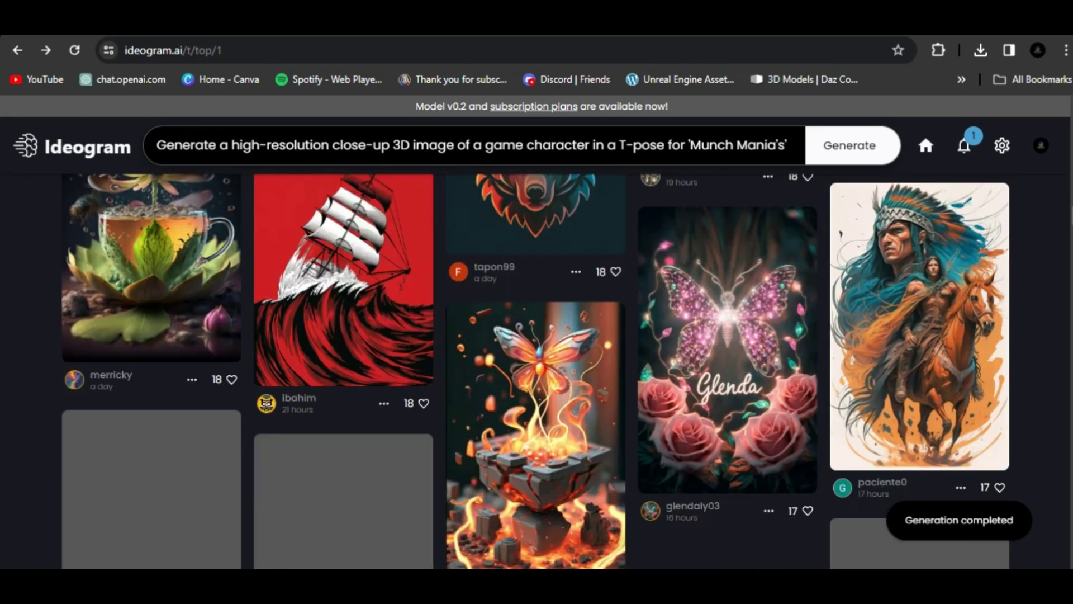
pyautogui.scroll(3, 536, 369)
pyautogui.scroll(-5, 536, 369)
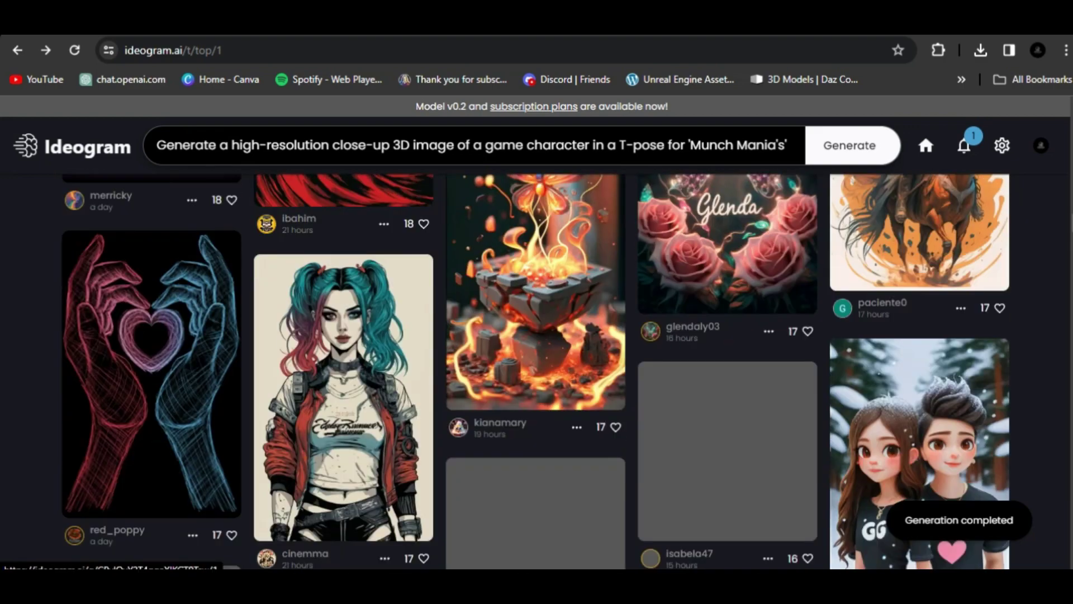
pyautogui.scroll(-5, 536, 369)
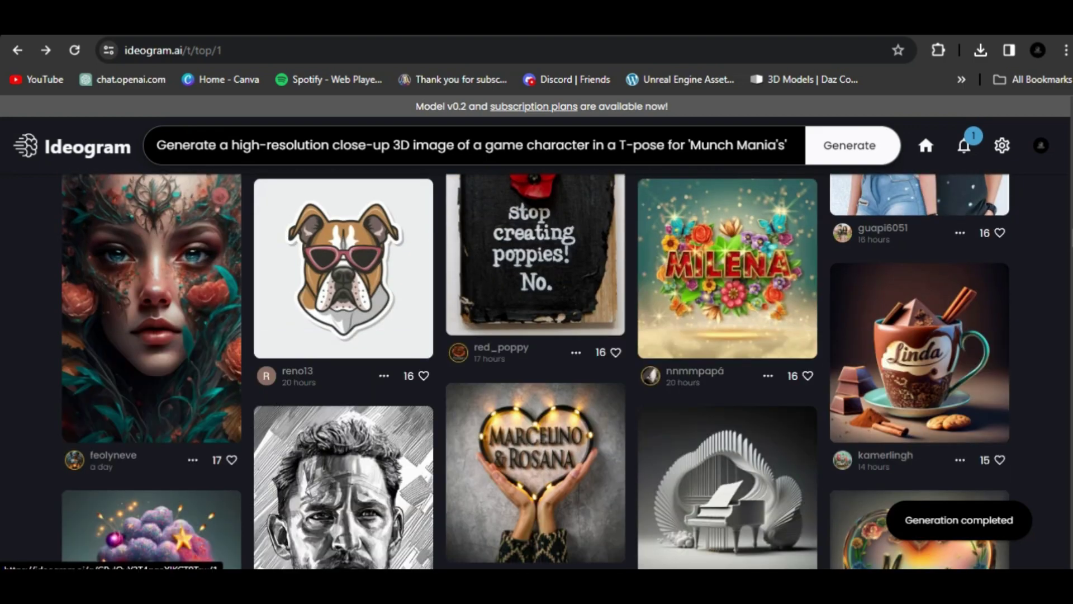
pyautogui.scroll(-5, 536, 369)
pyautogui.scroll(-5, 537, 369)
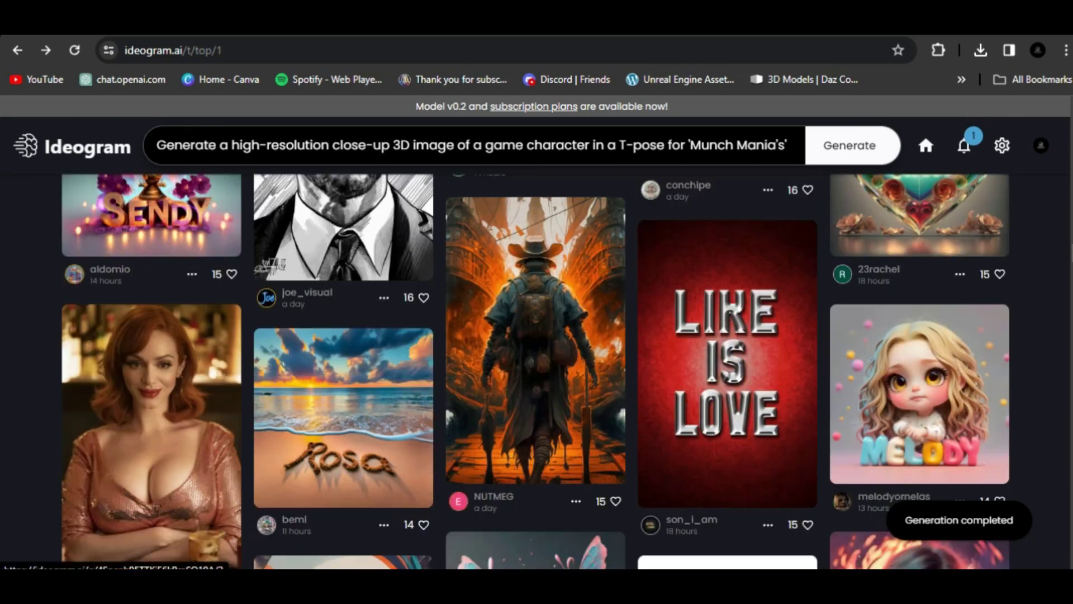
pyautogui.scroll(2, 537, 369)
pyautogui.scroll(-2, 536, 369)
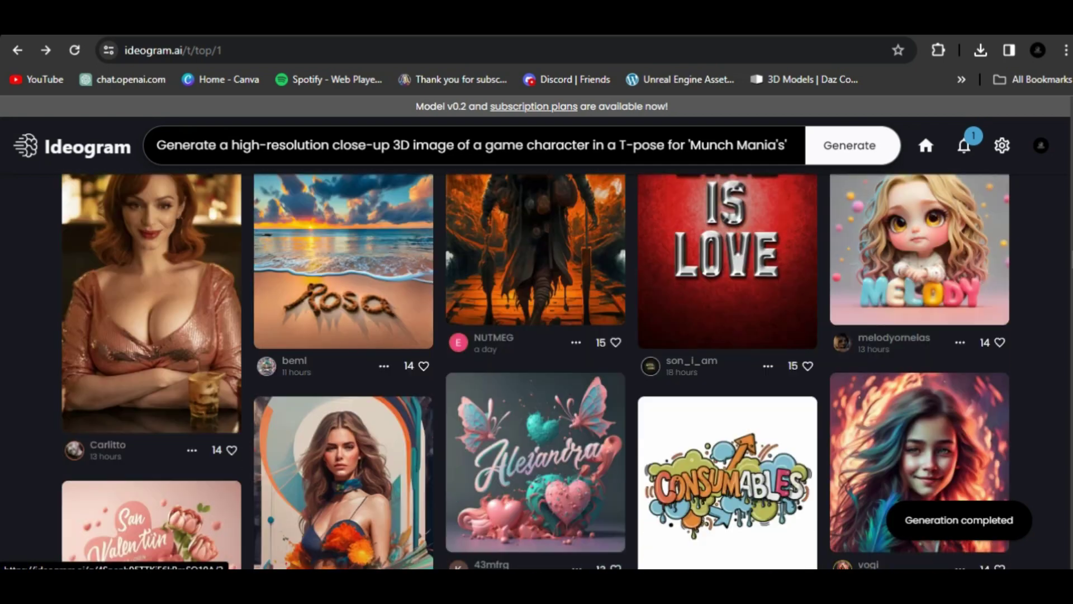
pyautogui.scroll(-2, 537, 369)
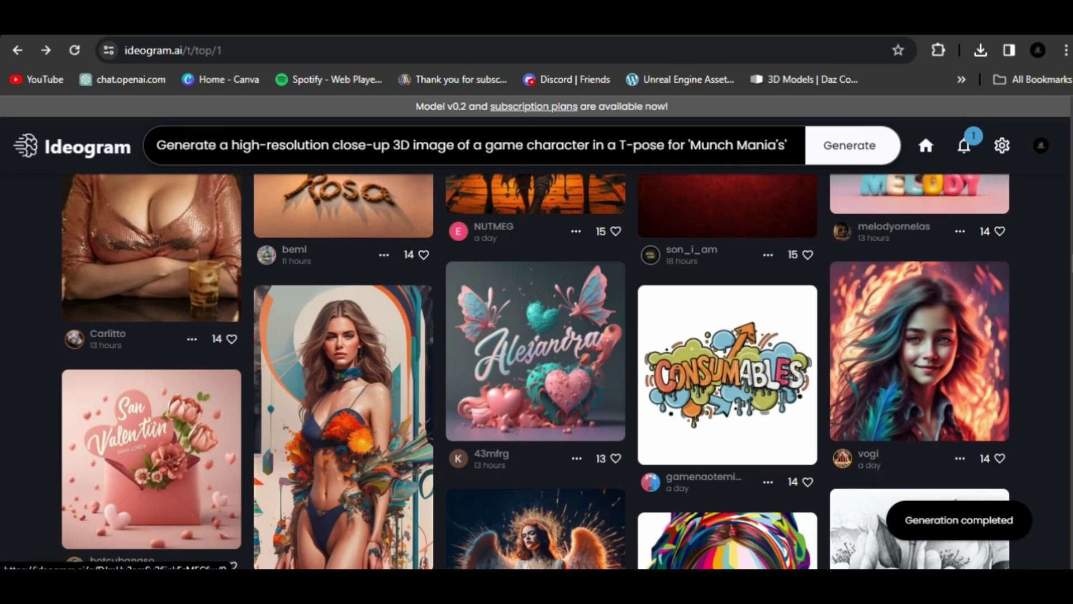
pyautogui.scroll(-4, 537, 369)
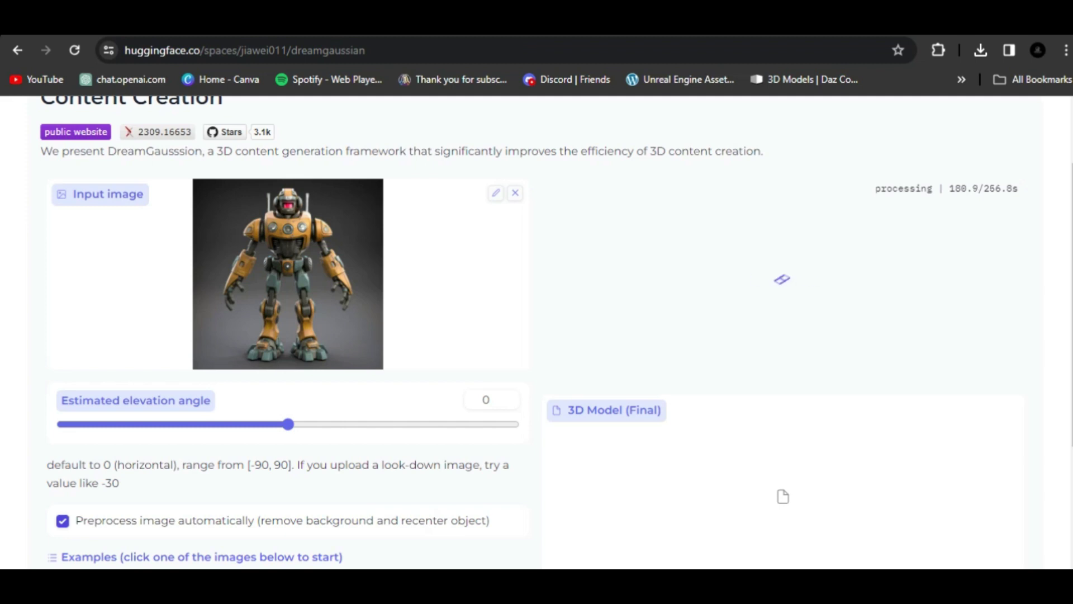
# Step: Check the robot model's processing progress and look over the settings and result area on the DreamGaussian page
pyautogui.scroll(-4, 537, 336)
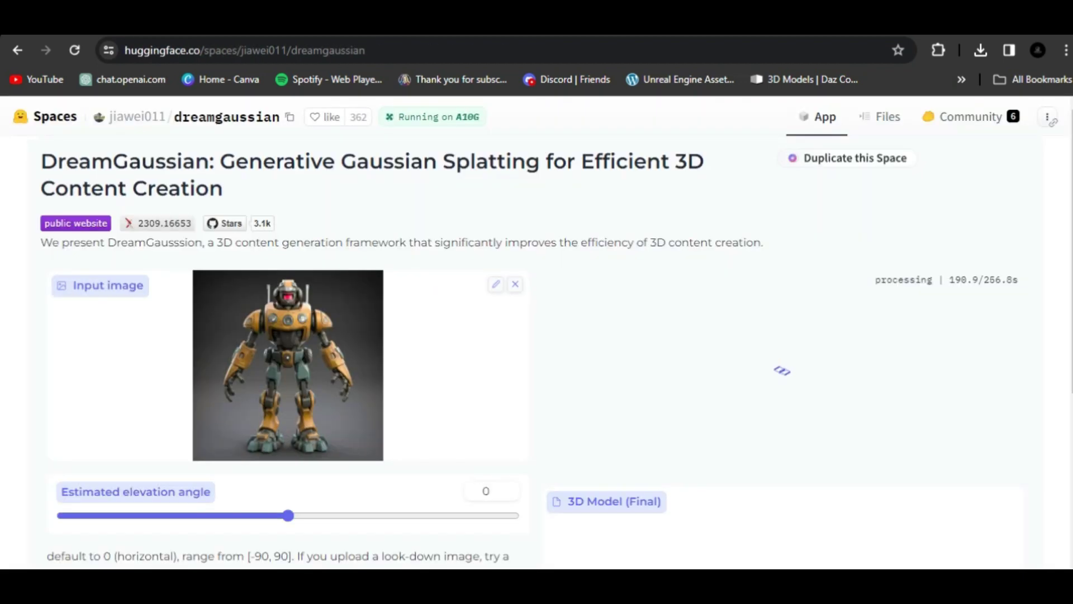
pyautogui.scroll(-5, 536, 335)
pyautogui.scroll(-4, 536, 336)
pyautogui.scroll(-1, 536, 335)
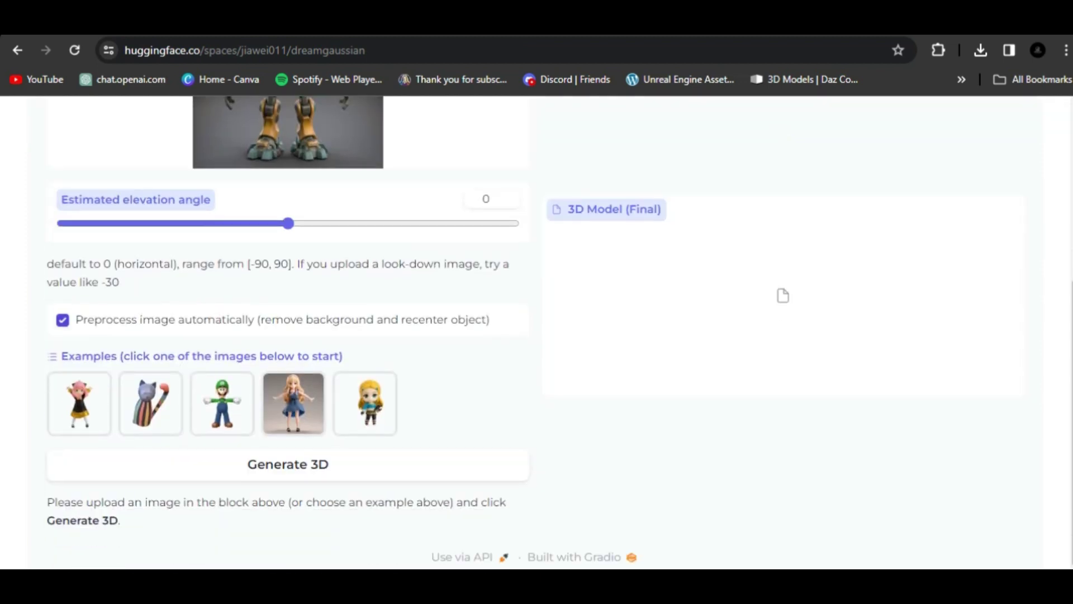
pyautogui.scroll(5, 537, 336)
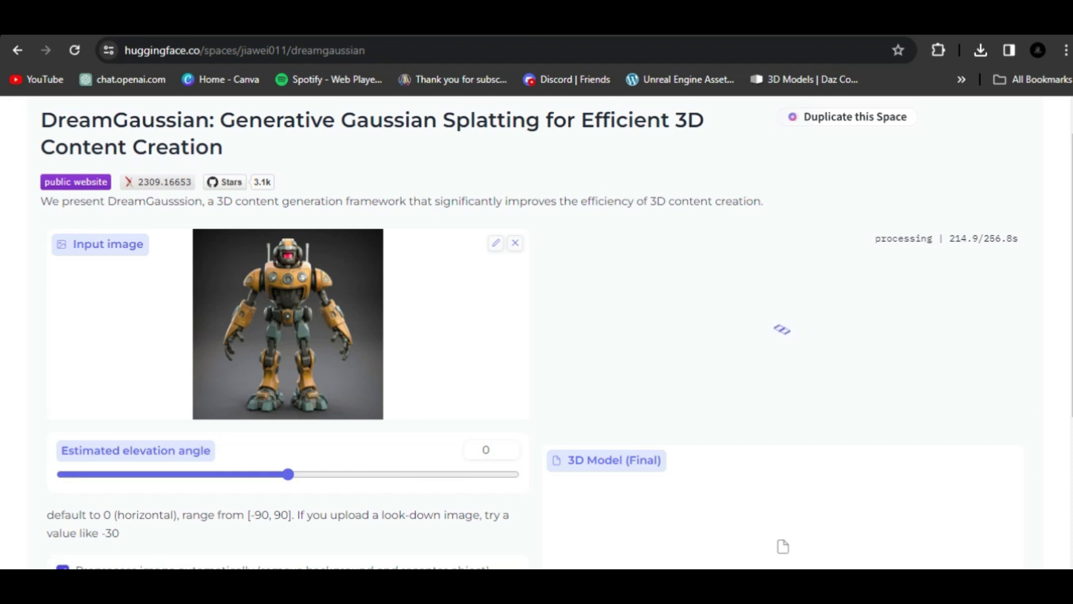
pyautogui.scroll(-4, 537, 336)
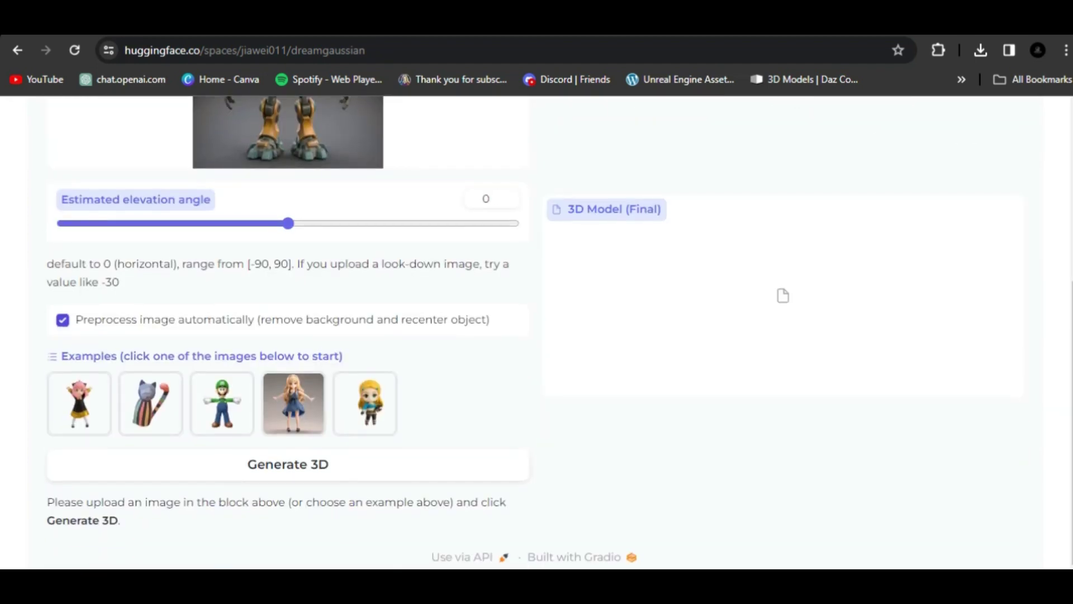
pyautogui.scroll(5, 537, 335)
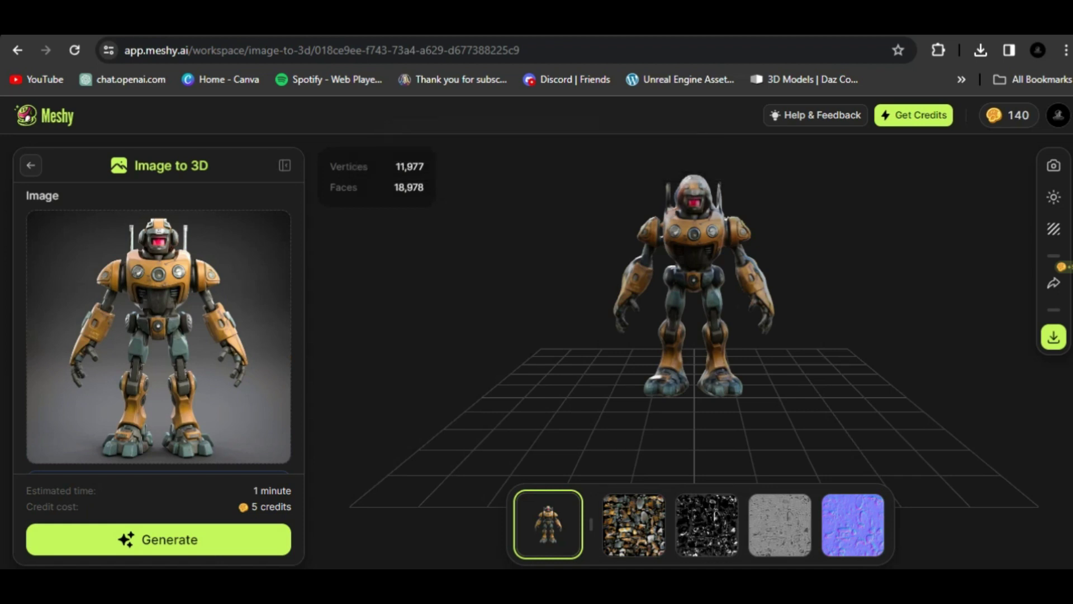
# Step: Switch to Meshy, inspect the generated robot model from another angle and up close, and download its FBX assets
pyautogui.moveTo(660, 302); pyautogui.dragTo(610, 319)
pyautogui.scroll(3, 632, 343)
pyautogui.click(1054, 337)
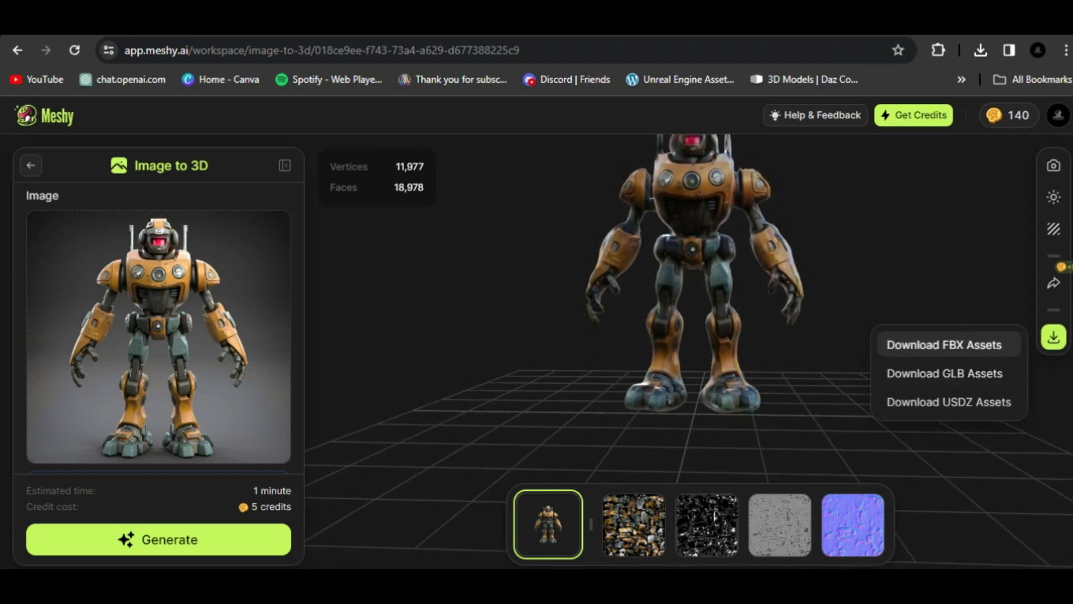
pyautogui.click(944, 343)
pyautogui.click(676, 387)
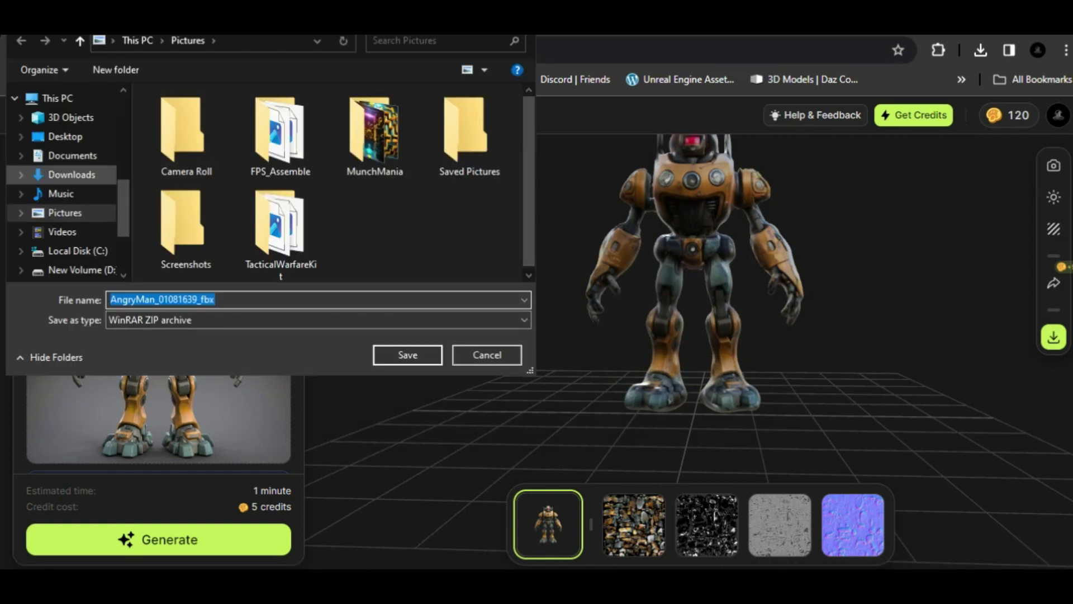
# Step: Save the FBX archive as roboman in the AngryManeXports folder under Downloads, and check the robot's generation progress in DreamGaussian
pyautogui.click(72, 175)
pyautogui.doubleClick(202, 138)
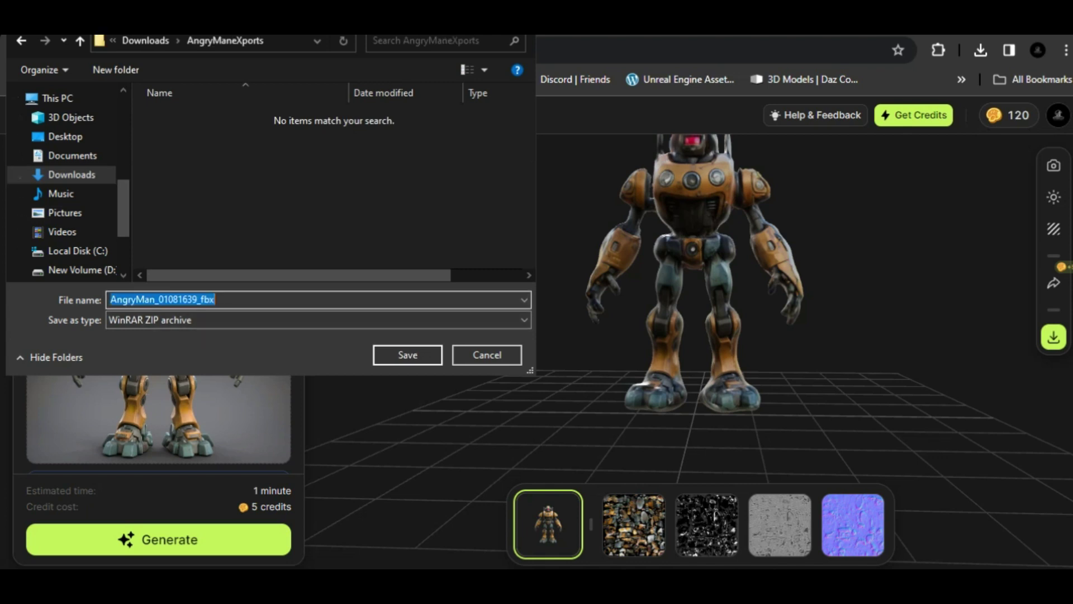
pyautogui.press('BackSpace')
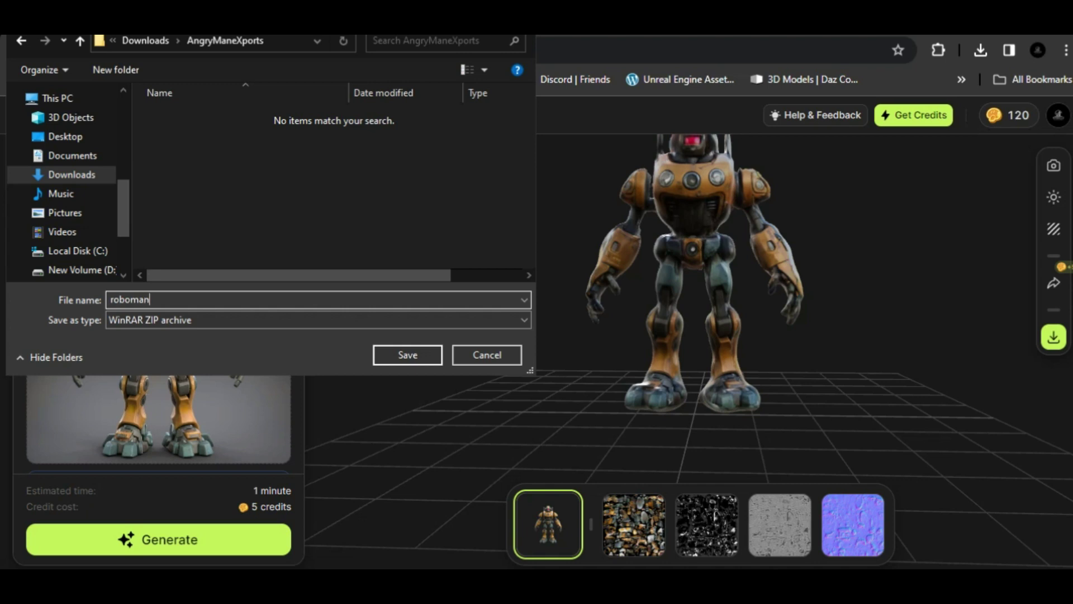
pyautogui.write('roboman')
pyautogui.press('Return')
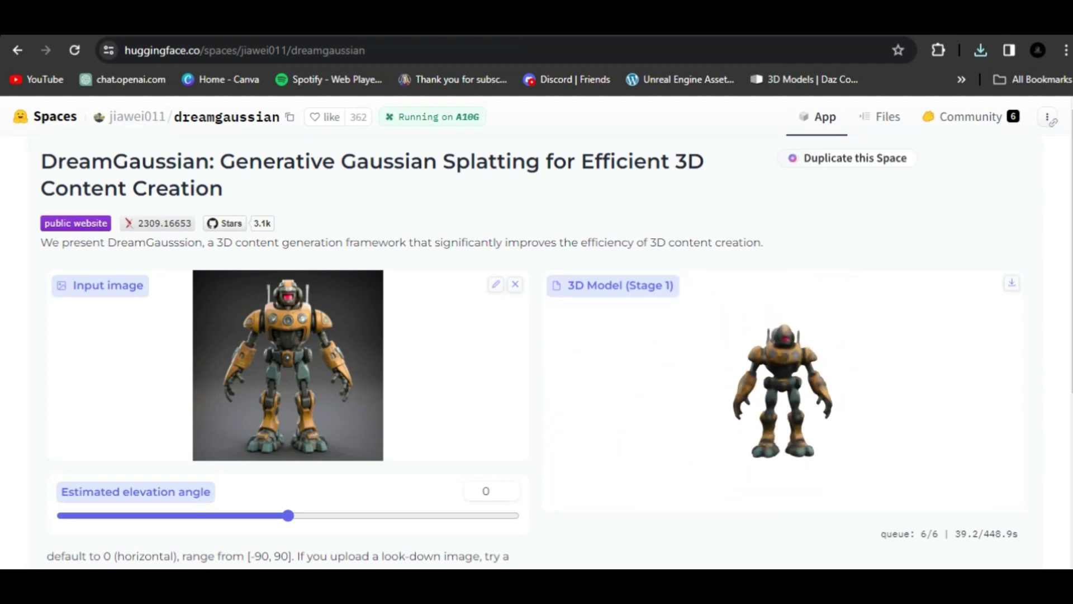
pyautogui.scroll(-5, 537, 335)
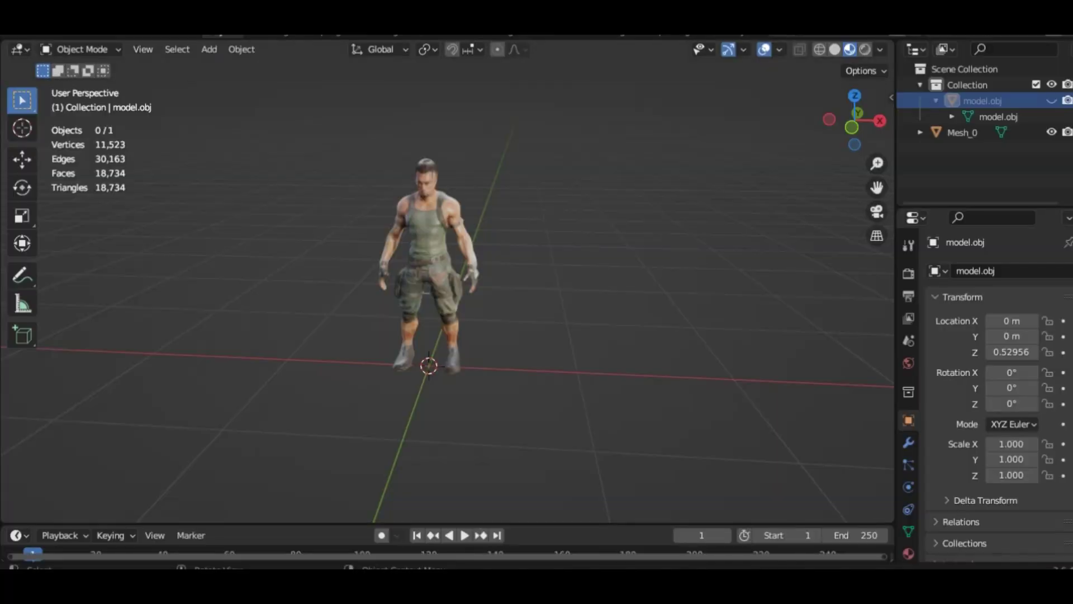
# Step: Switch to Blender, delete the male character mesh, and clear the camera, cube and light from a default scene
pyautogui.click(430, 241)
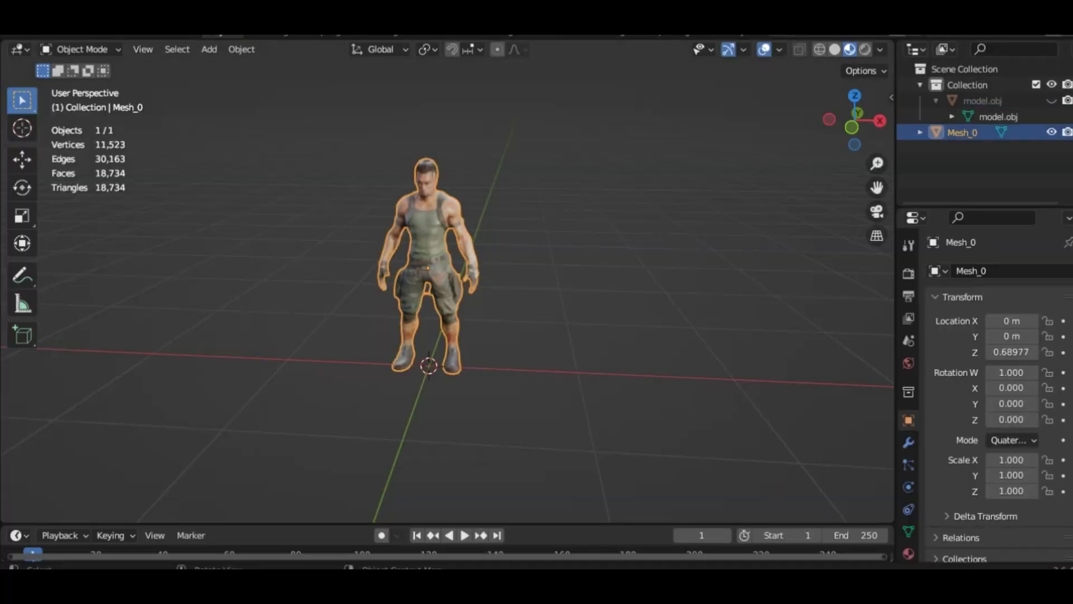
pyautogui.press('Delete')
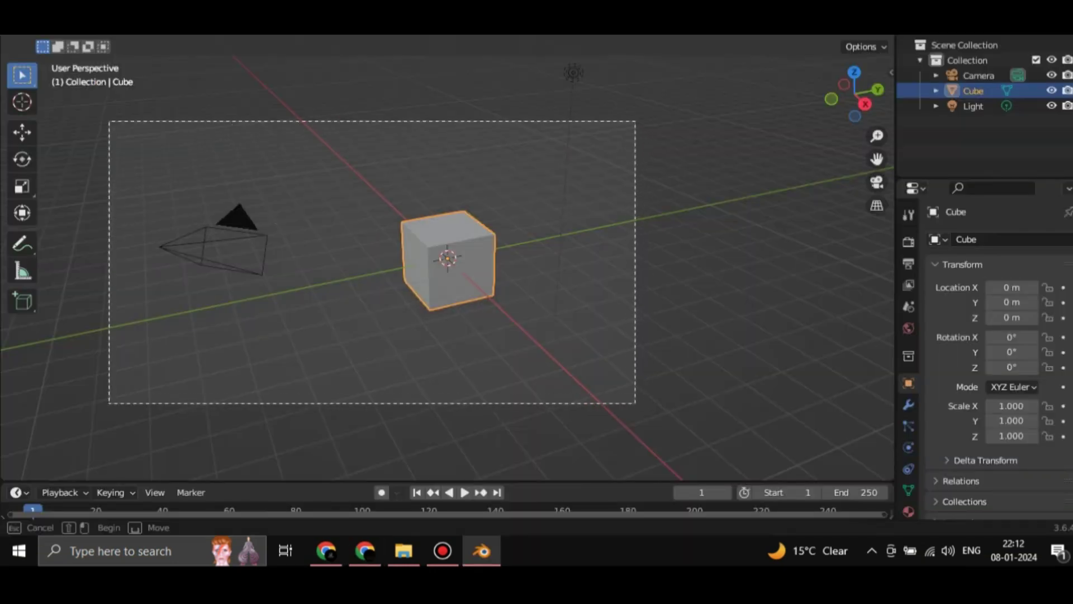
pyautogui.moveTo(636, 402); pyautogui.dragTo(636, 402)
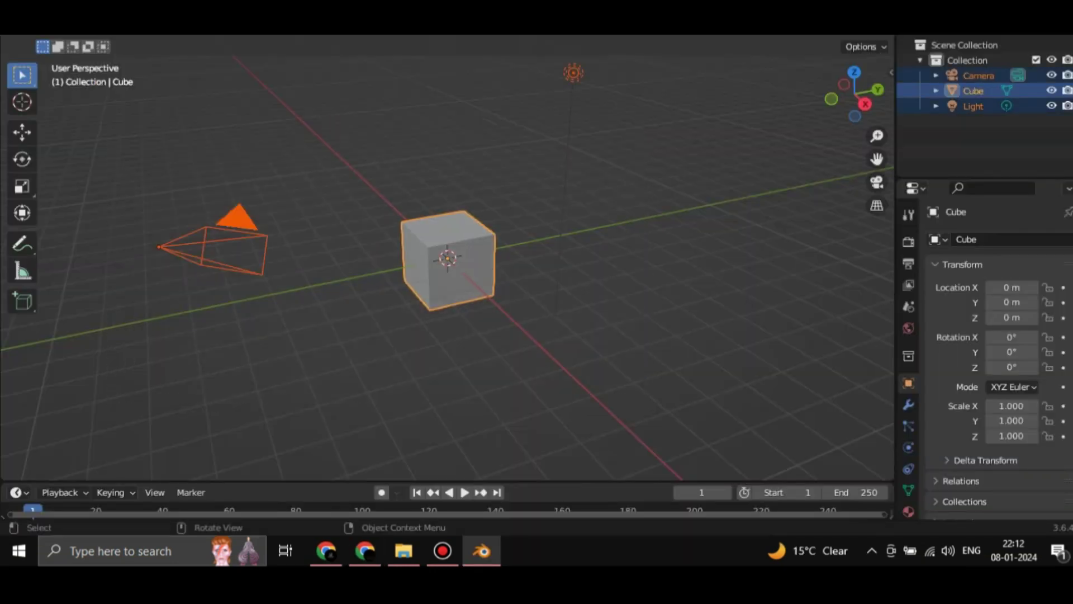
pyautogui.press('Delete')
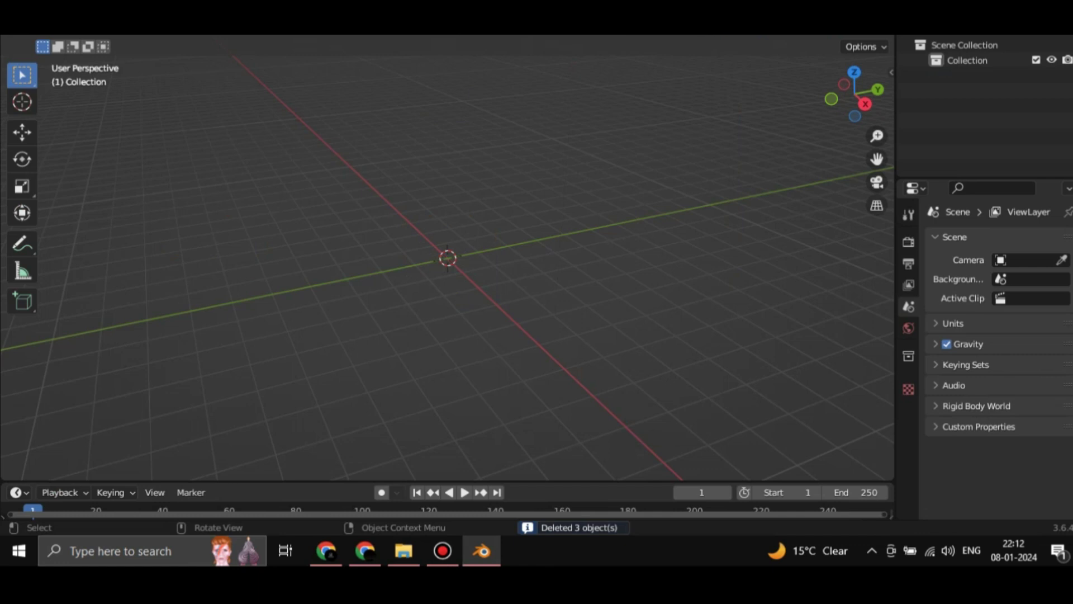
# Step: Import model.fbx from the AngryMan_01081639_fbx folder under AngryManeXports in Downloads as an FBX
pyautogui.click(35, 8)
pyautogui.moveTo(95, 212)
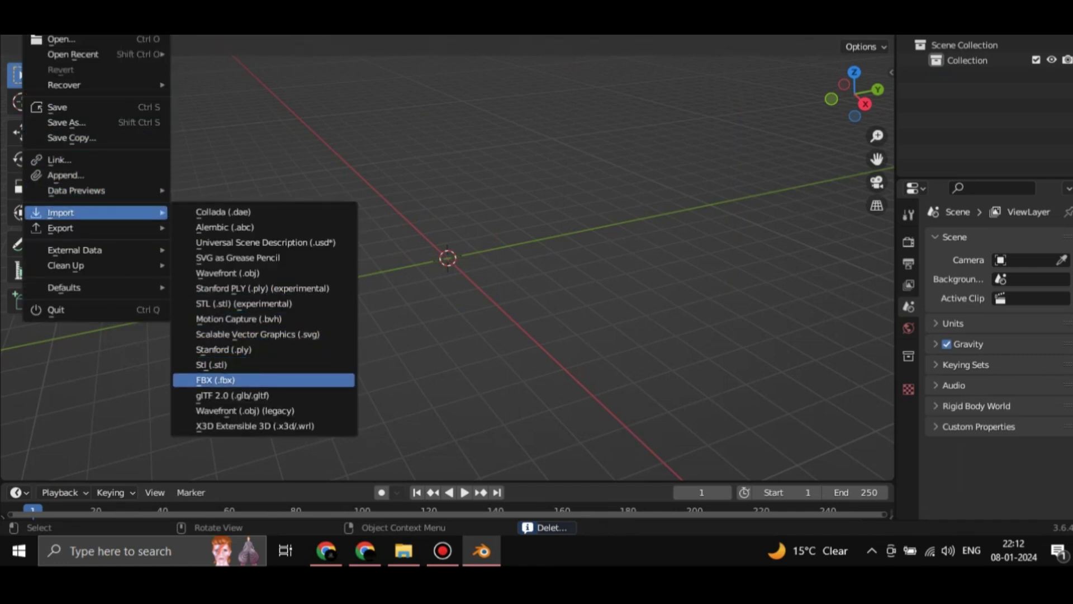
pyautogui.click(215, 380)
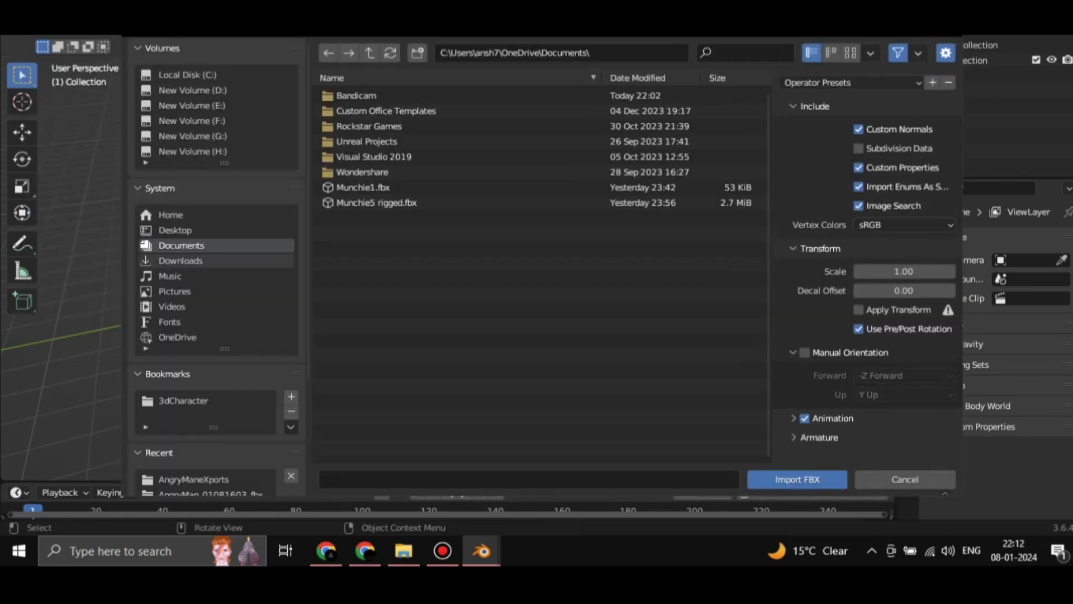
pyautogui.click(181, 260)
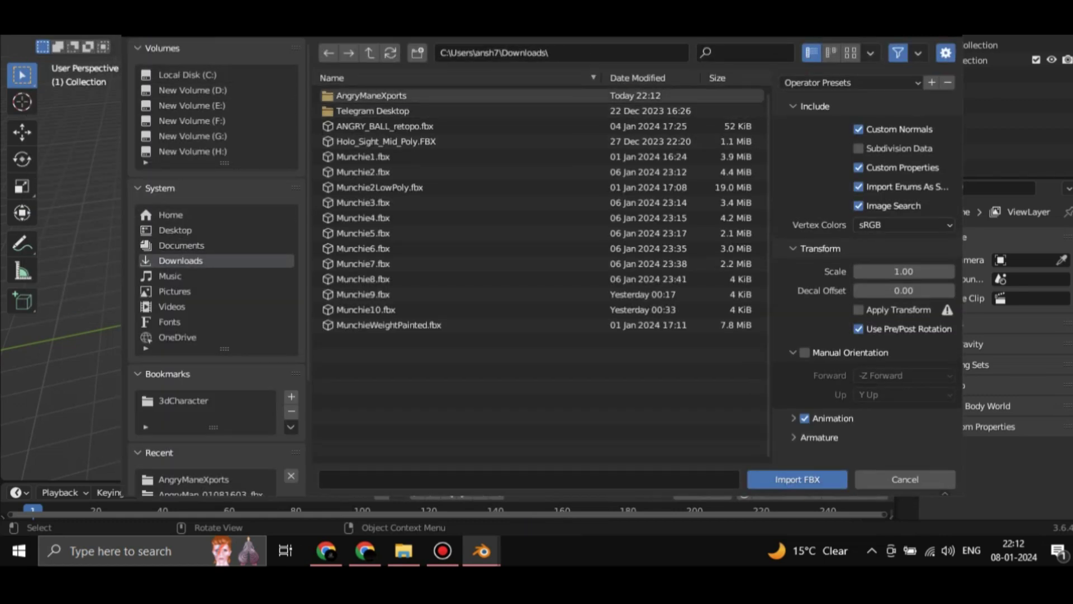
pyautogui.click(193, 479)
pyautogui.doubleClick(363, 96)
pyautogui.doubleClick(363, 95)
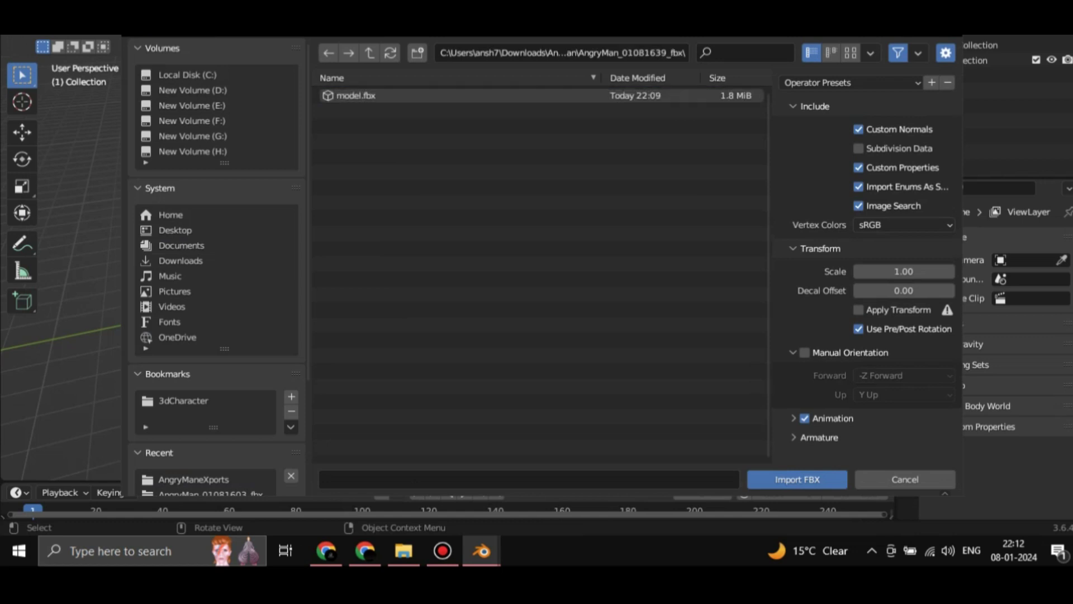
pyautogui.click(363, 96)
pyautogui.click(797, 479)
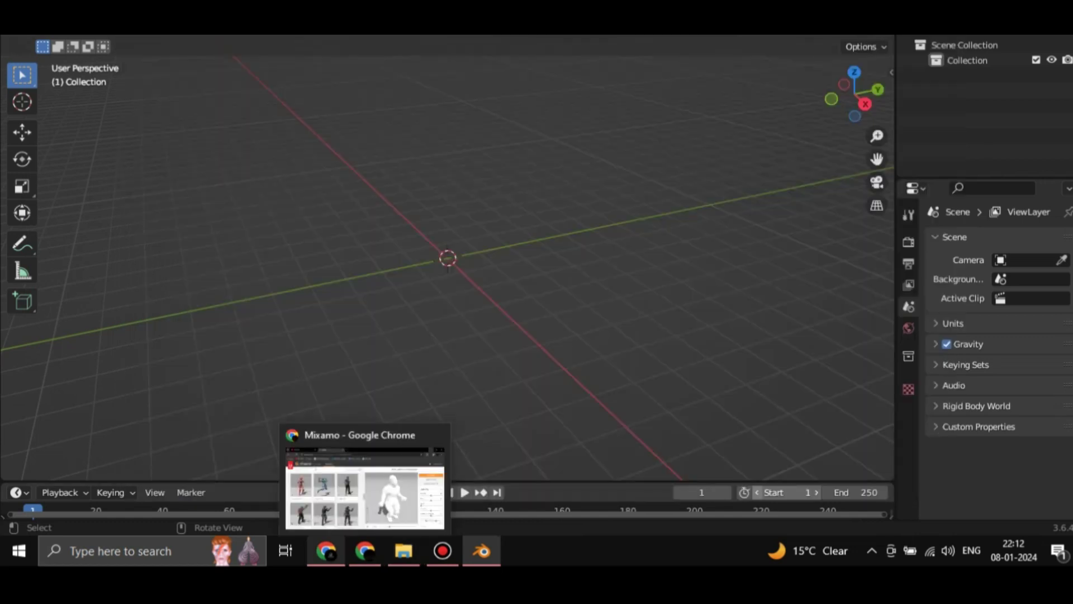
# Step: Check the robot's generation progress on the DreamGaussian page in Chrome and return to Blender
pyautogui.click(326, 550)
pyautogui.hotkey('ctrl', 'Tab')
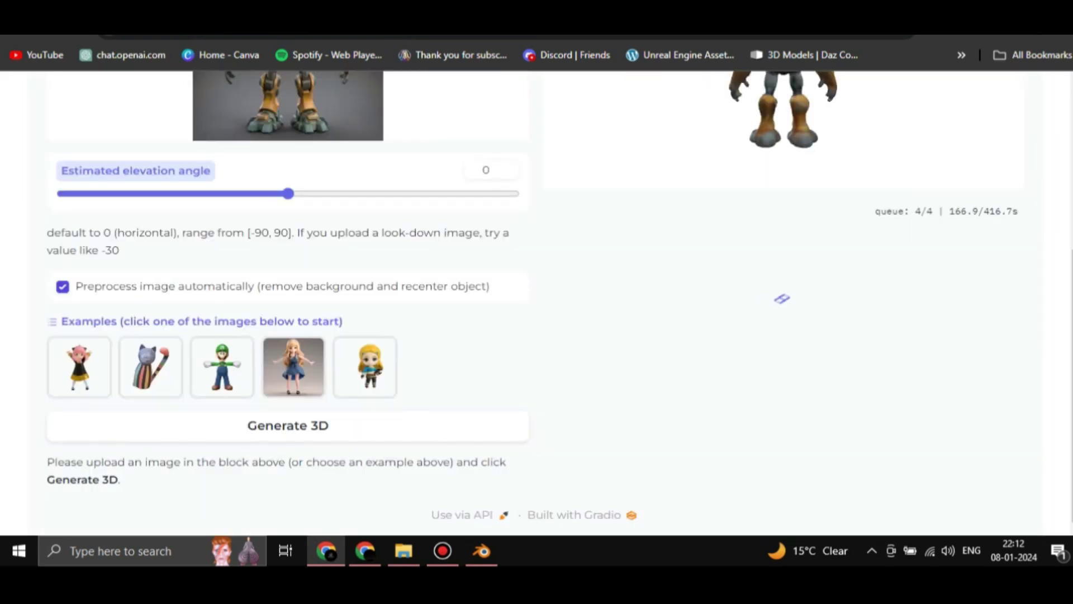
pyautogui.hotkey('alt', 'Tab')
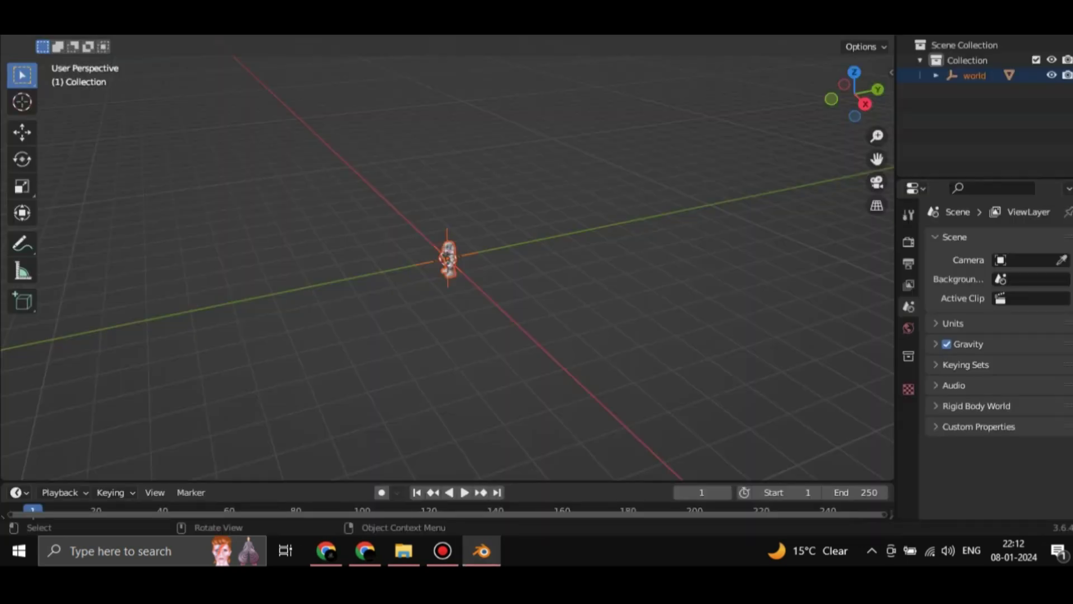
# Step: Deselect everything, switch to the front view and delete the world empty that came with the robot model
pyautogui.moveTo(447, 313); pyautogui.dragTo(584, 296, button='middle')
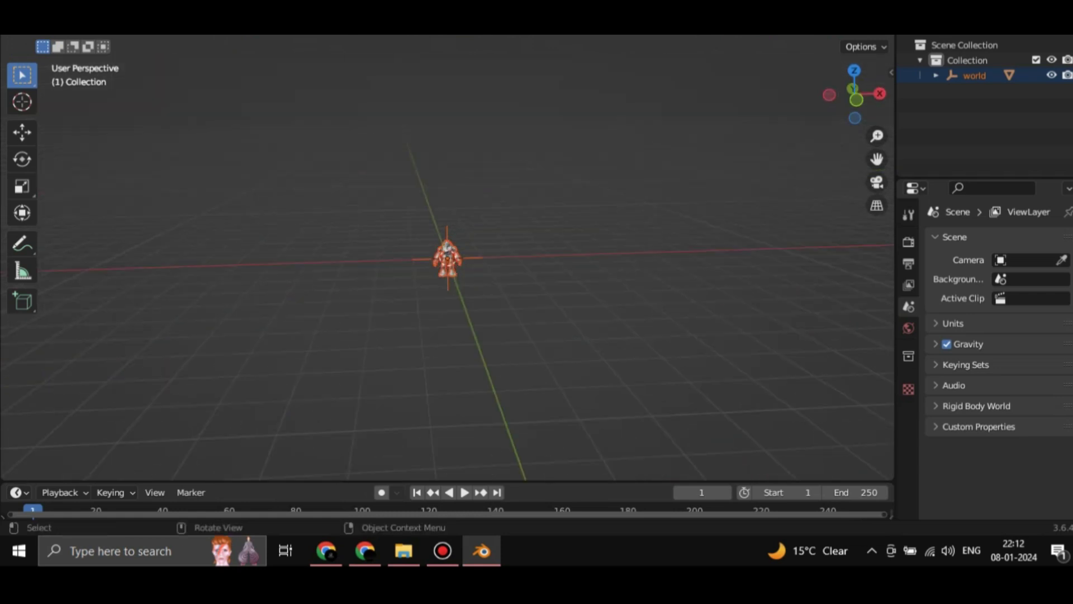
pyautogui.hotkey('alt', 'a')
pyautogui.press('KP_1')
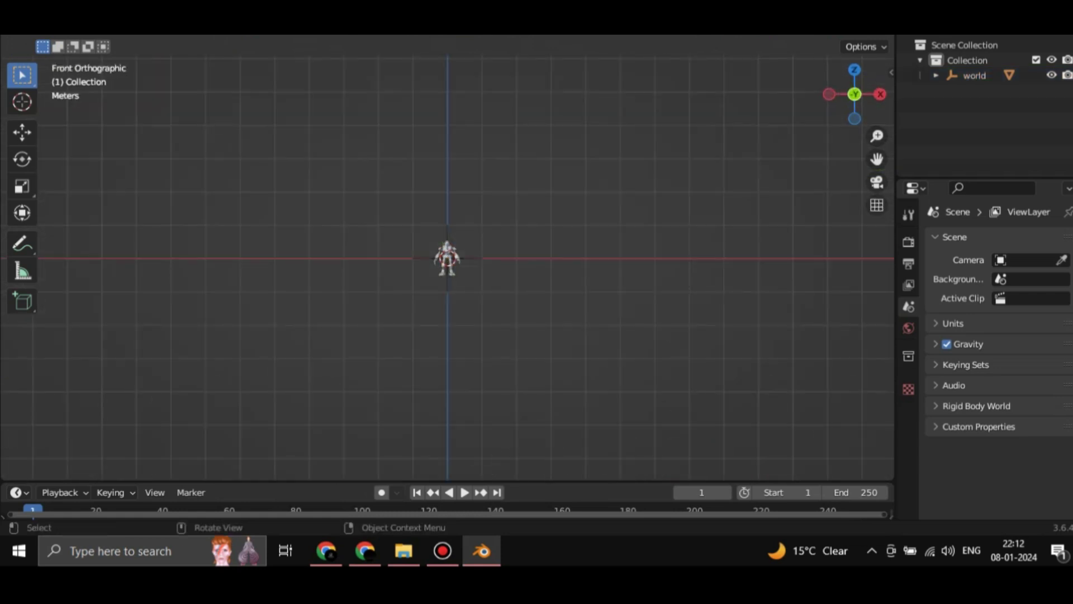
pyautogui.scroll(12, 447, 257)
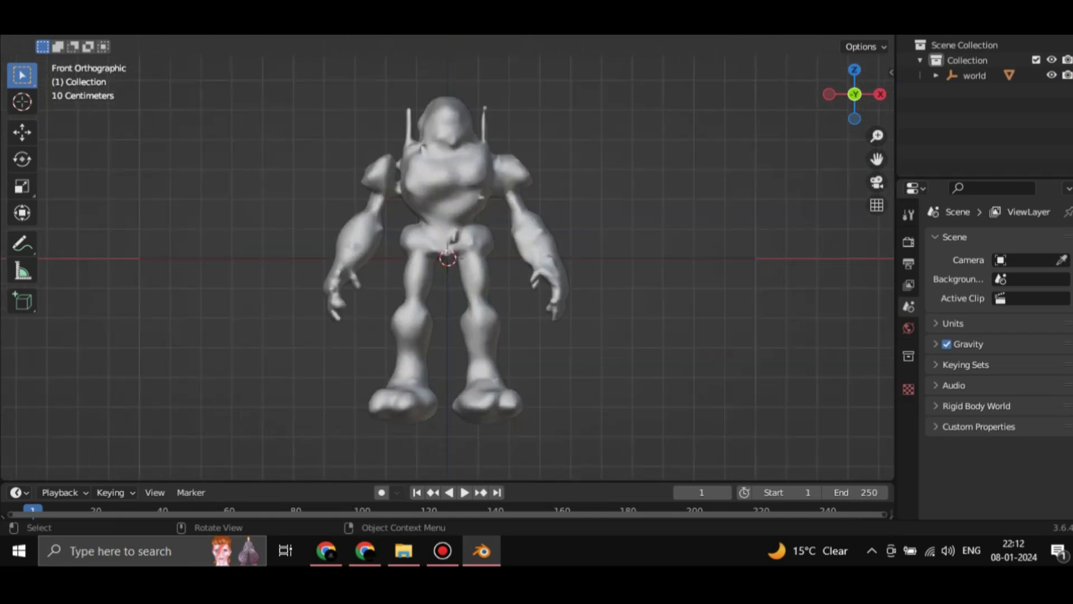
pyautogui.moveTo(645, 181); pyautogui.dragTo(756, 349)
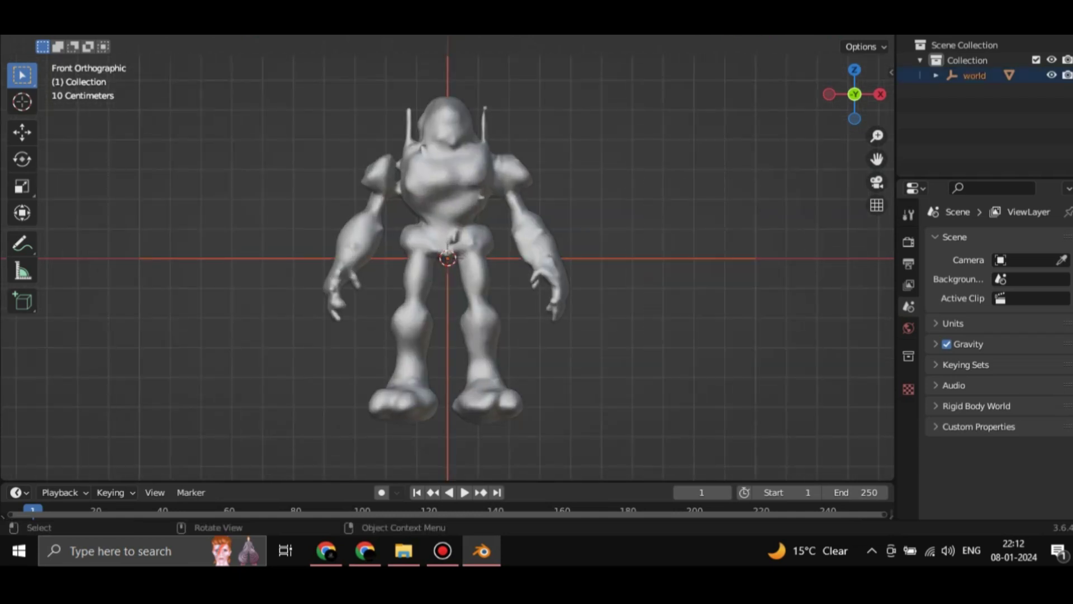
pyautogui.press('Delete')
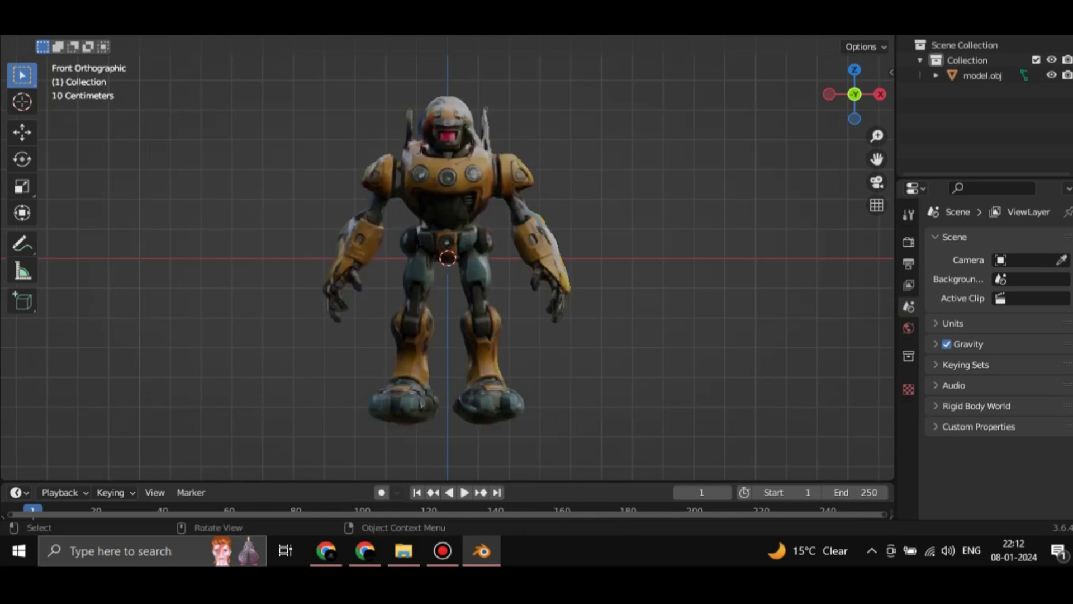
# Step: Select the robot mesh model.obj and bring it into Sculpt Mode for reshaping
pyautogui.rightClick(391, 179)
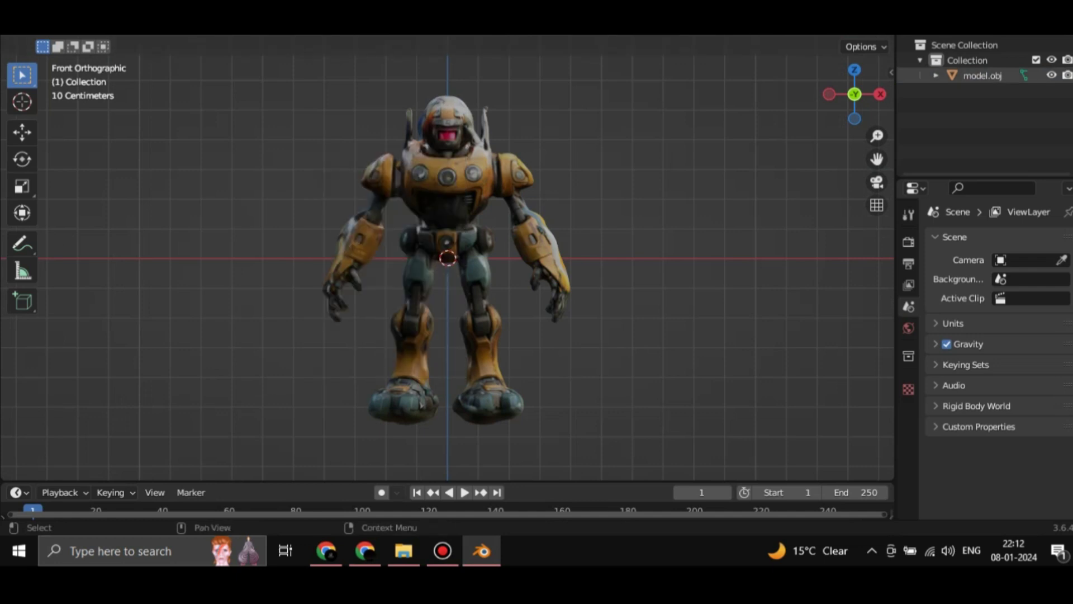
pyautogui.click(983, 76)
pyautogui.rightClick(447, 208)
pyautogui.click(447, 208)
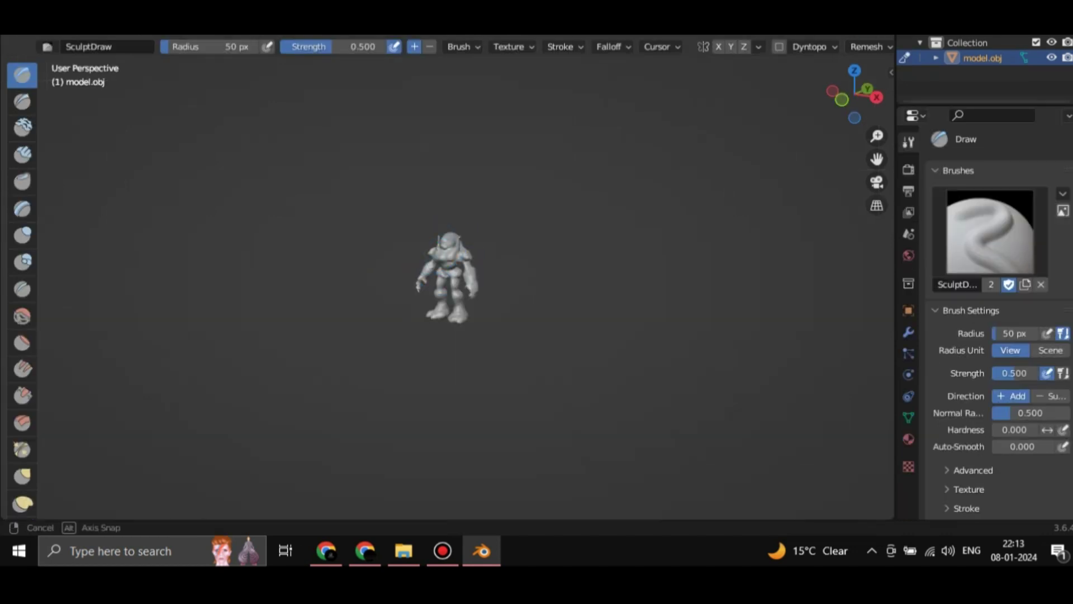
pyautogui.scroll(6, 423, 276)
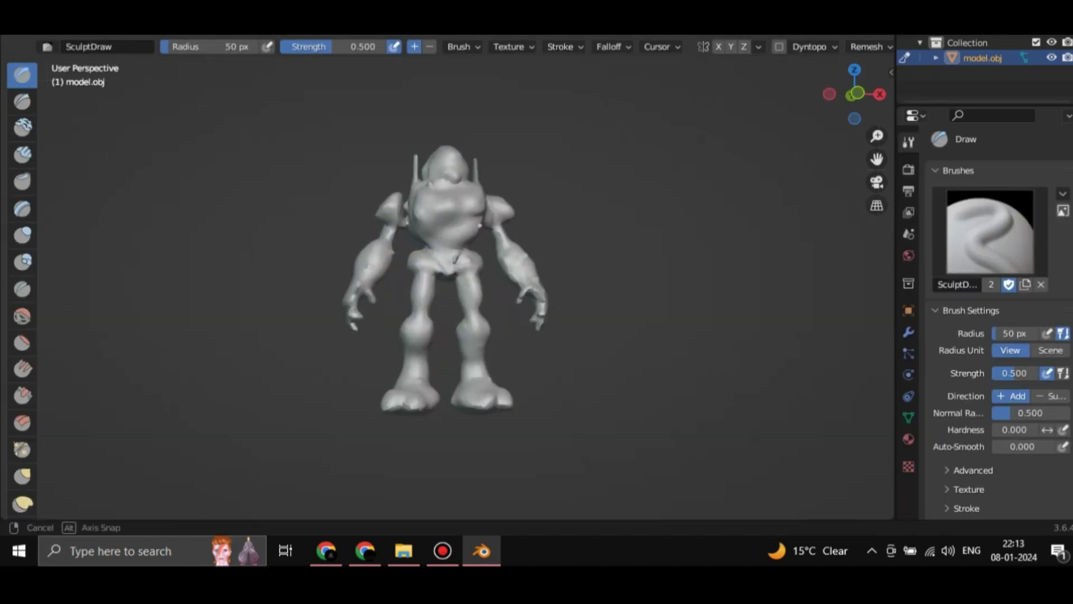
pyautogui.scroll(4, 441, 241)
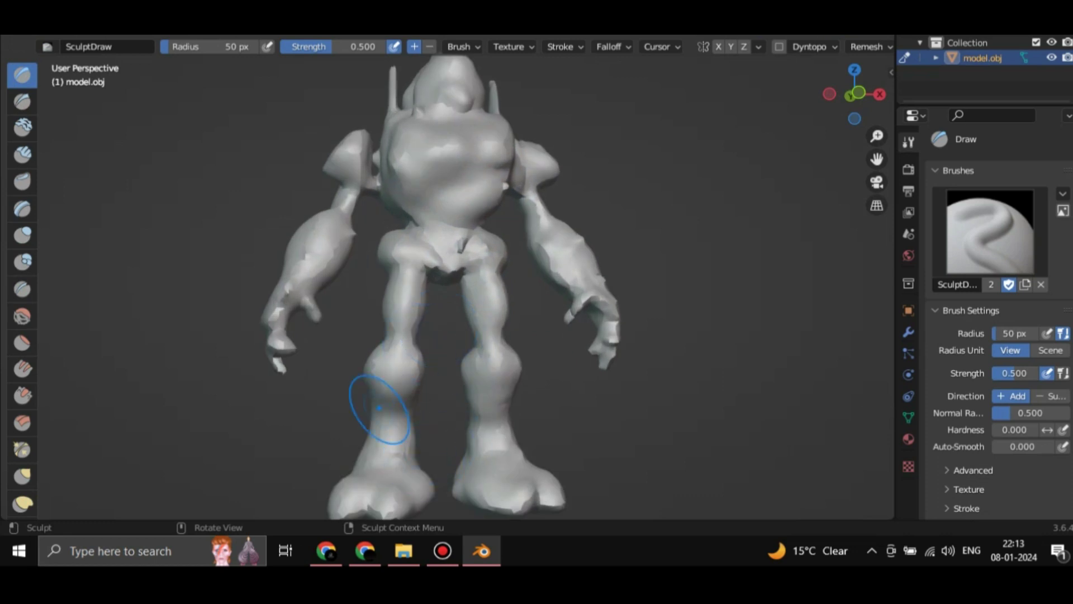
# Step: Carve strokes into the robot's lower legs and torso with the Crease brush and check the textured mesh in Object Mode
pyautogui.click(14, 297)
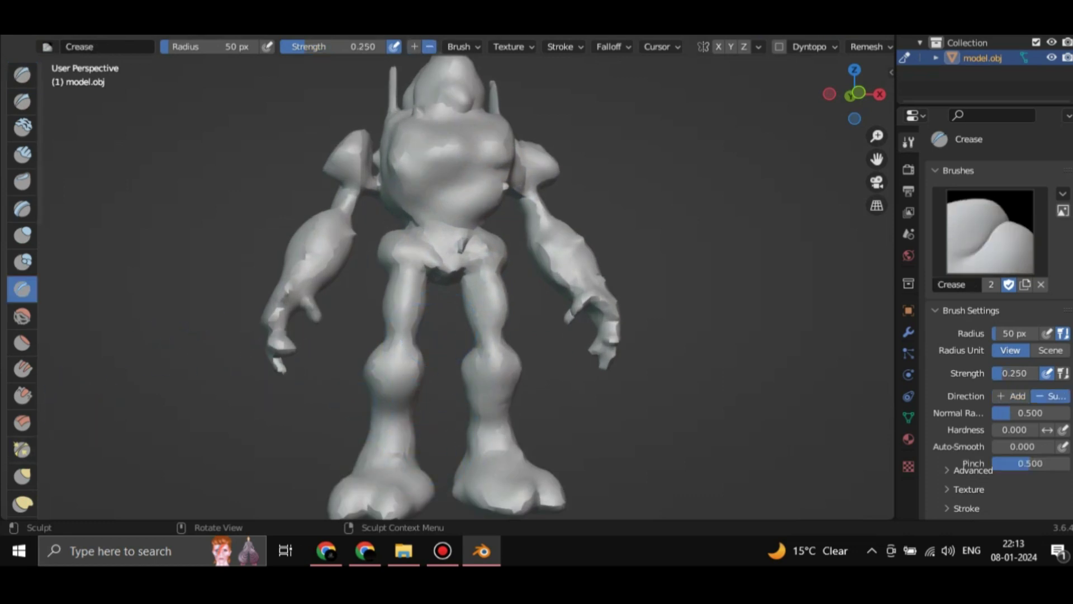
pyautogui.moveTo(372, 434); pyautogui.dragTo(395, 437)
pyautogui.moveTo(495, 415)
pyautogui.mouseDown()
pyautogui.moveTo(504, 412)
pyautogui.moveTo(479, 456)
pyautogui.mouseUp()
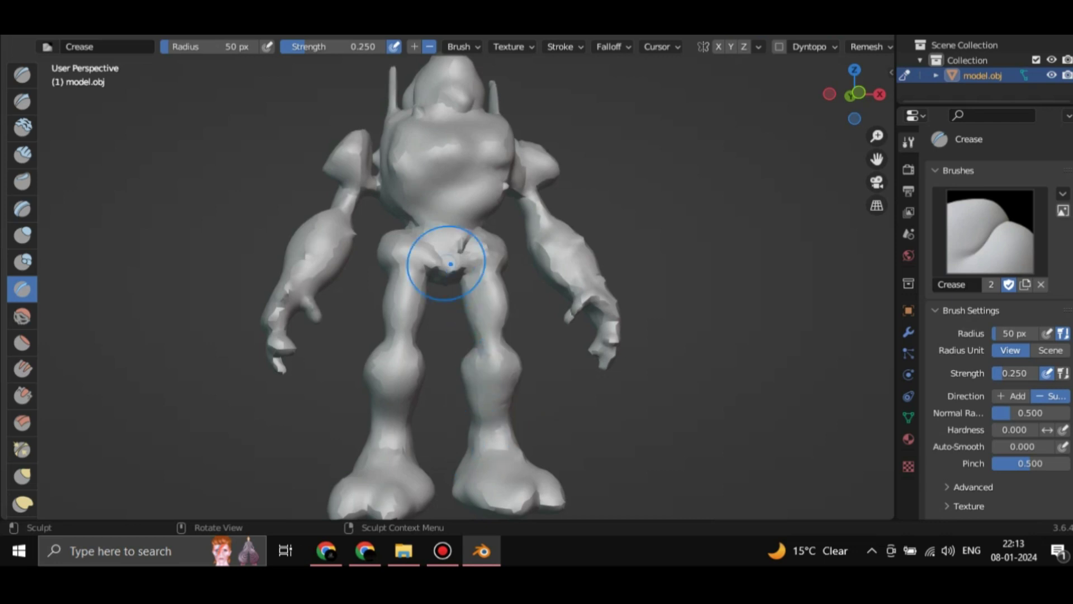
pyautogui.moveTo(445, 163)
pyautogui.mouseDown()
pyautogui.moveTo(428, 221)
pyautogui.moveTo(436, 246)
pyautogui.moveTo(455, 240)
pyautogui.mouseUp()
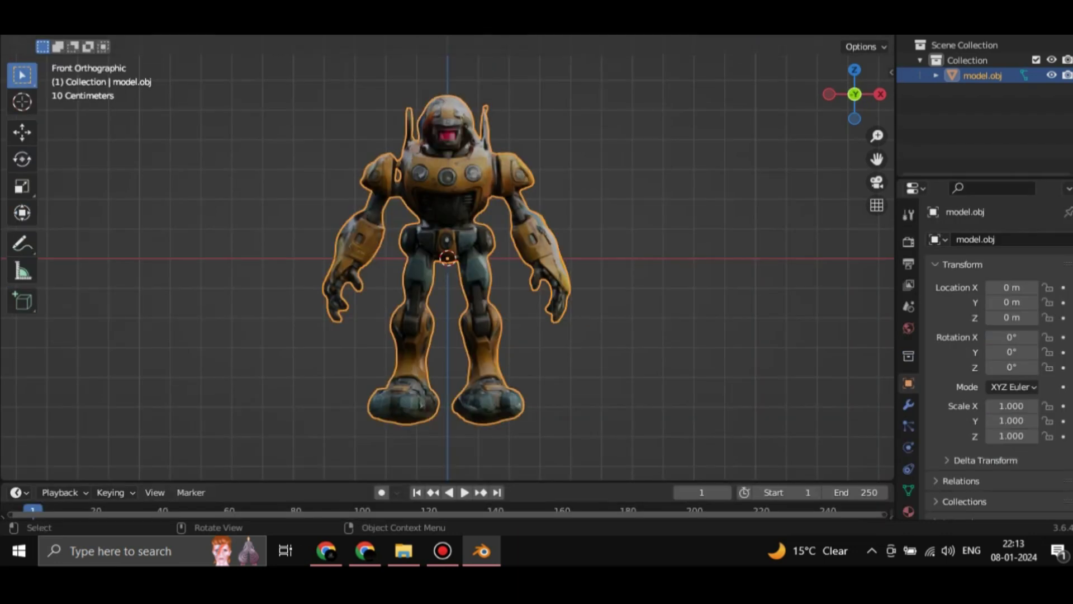
pyautogui.moveTo(503, 280)
pyautogui.mouseDown(button='middle')
pyautogui.moveTo(299, 278)
pyautogui.moveTo(407, 299)
pyautogui.moveTo(478, 276)
pyautogui.moveTo(671, 281)
pyautogui.mouseUp(button='middle')
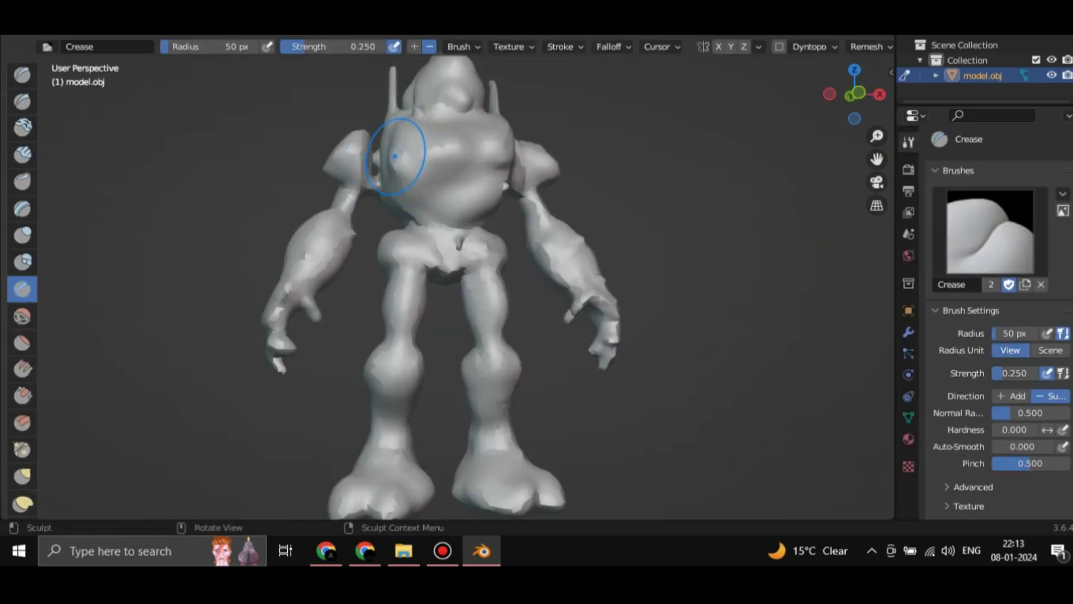
# Step: Push the back of the robot's upper body and head inward from the side with the Grab brush
pyautogui.scroll(5, 383, 156)
pyautogui.moveTo(383, 156); pyautogui.dragTo(458, 173, button='middle')
pyautogui.scroll(-5, 510, 173)
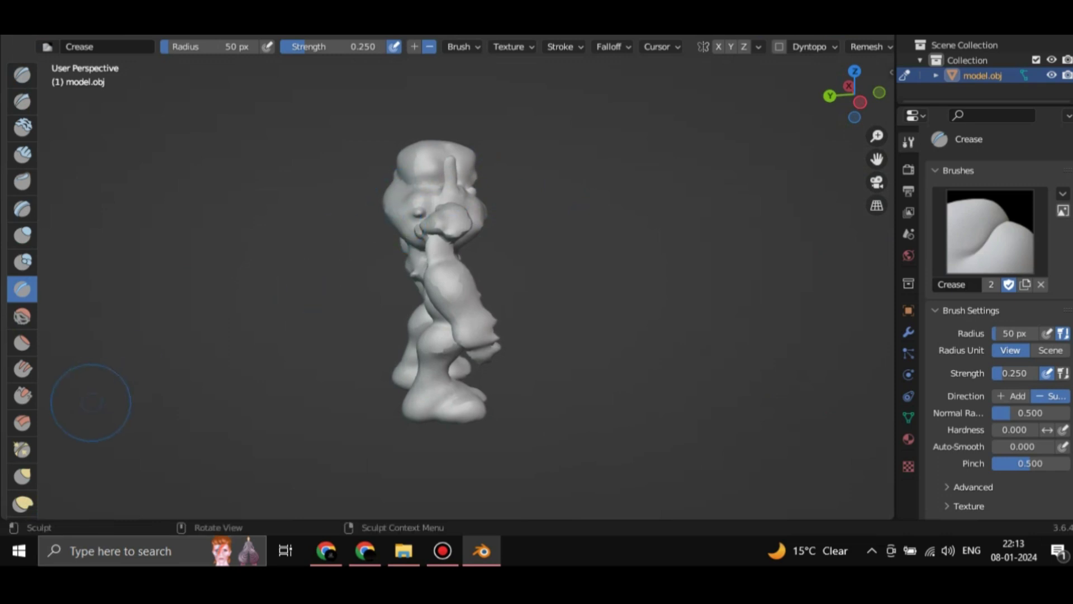
pyautogui.click(22, 449)
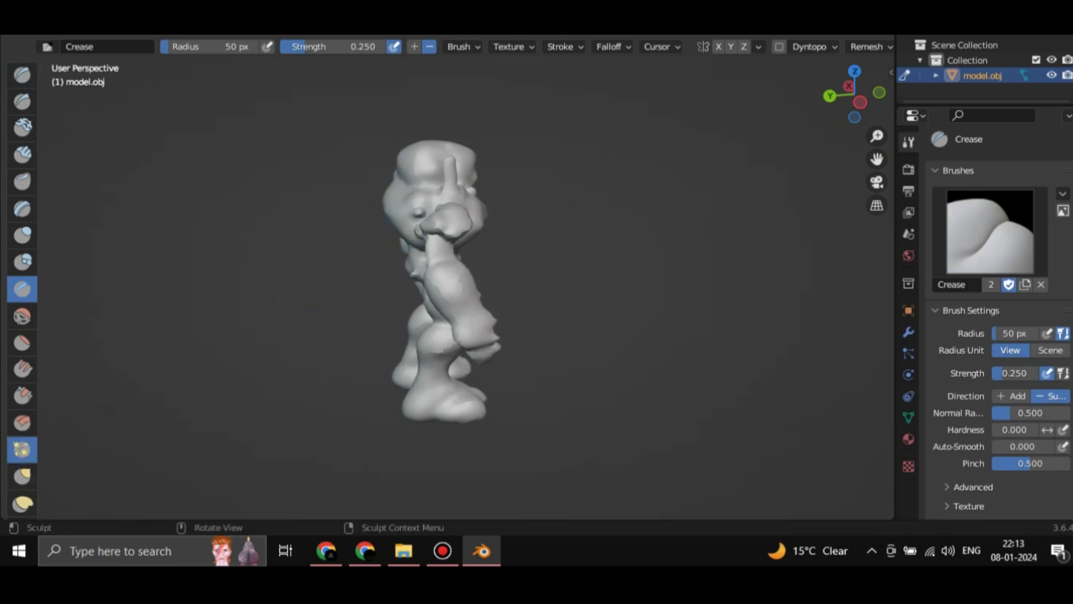
pyautogui.click(22, 476)
pyautogui.moveTo(395, 212); pyautogui.dragTo(395, 212)
pyautogui.moveTo(393, 210); pyautogui.dragTo(394, 211)
pyautogui.moveTo(390, 212); pyautogui.dragTo(399, 201)
pyautogui.moveTo(404, 164); pyautogui.dragTo(428, 180)
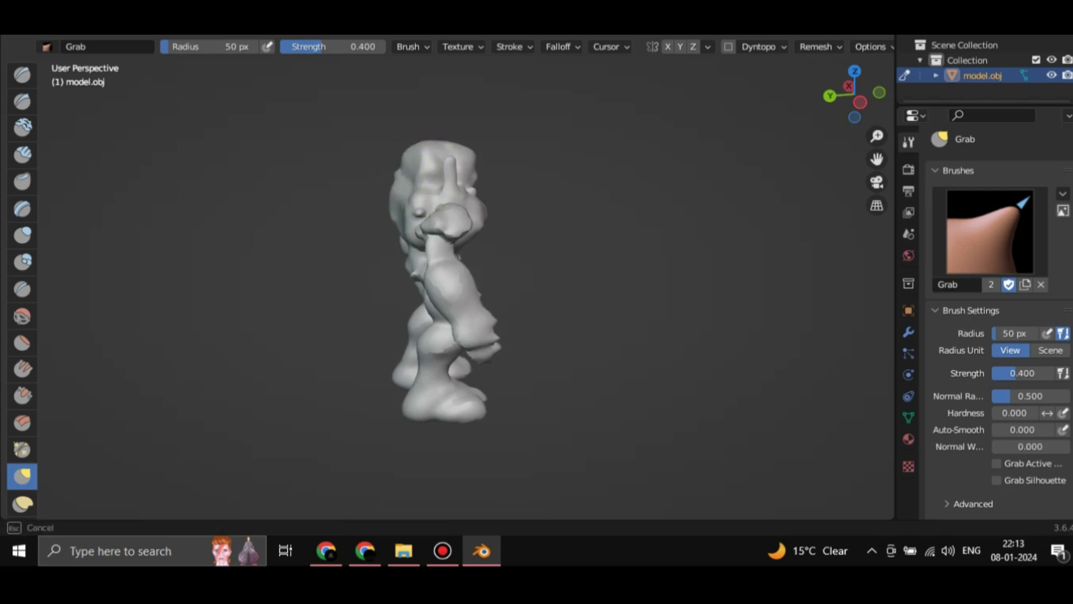
# Step: Try to reshape the back of the robot's head and shoulders with further Grab brush strokes from several angles
pyautogui.moveTo(428, 180); pyautogui.dragTo(436, 163, button='middle')
pyautogui.scroll(5, 436, 162)
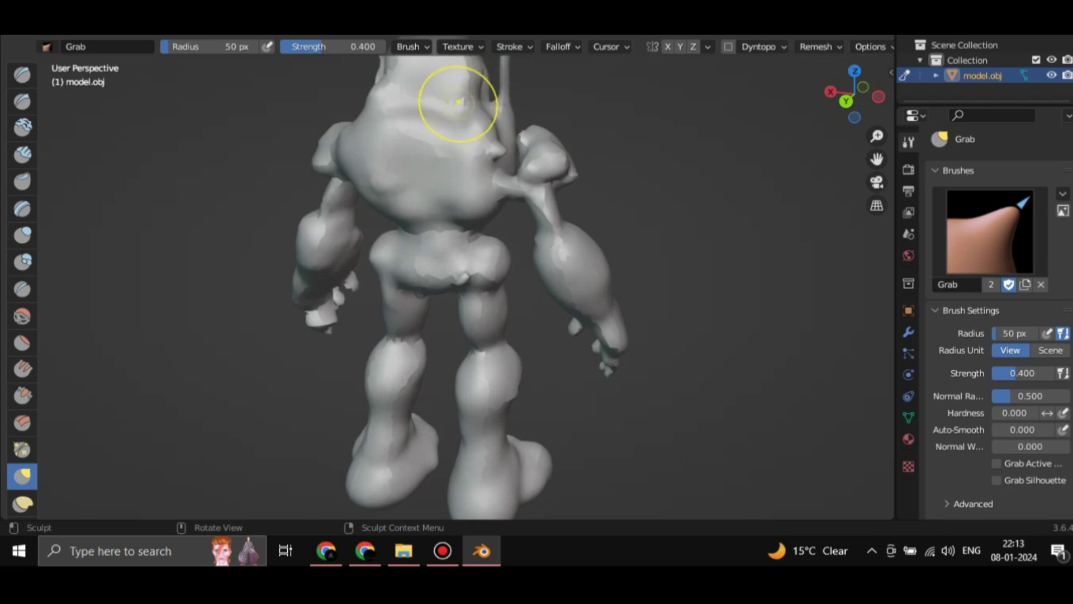
pyautogui.moveTo(458, 101); pyautogui.dragTo(468, 167, button='middle')
pyautogui.moveTo(478, 154)
pyautogui.mouseDown()
pyautogui.moveTo(485, 147)
pyautogui.moveTo(471, 193)
pyautogui.moveTo(484, 165)
pyautogui.mouseUp()
pyautogui.moveTo(483, 165); pyautogui.dragTo(482, 141)
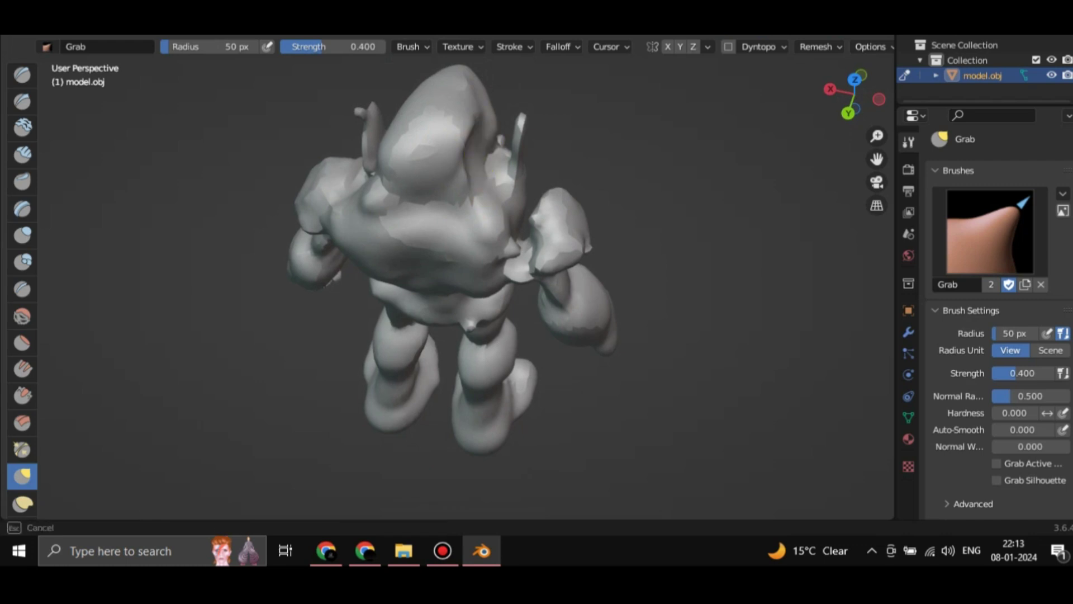
pyautogui.moveTo(404, 171); pyautogui.dragTo(441, 131)
pyautogui.moveTo(426, 186)
pyautogui.mouseDown()
pyautogui.moveTo(435, 153)
pyautogui.moveTo(424, 168)
pyautogui.mouseUp()
pyautogui.moveTo(424, 167)
pyautogui.mouseDown(button='middle')
pyautogui.moveTo(509, 86)
pyautogui.moveTo(514, 113)
pyautogui.mouseUp(button='middle')
pyautogui.moveTo(527, 116)
pyautogui.mouseDown()
pyautogui.moveTo(536, 163)
pyautogui.moveTo(504, 155)
pyautogui.mouseUp()
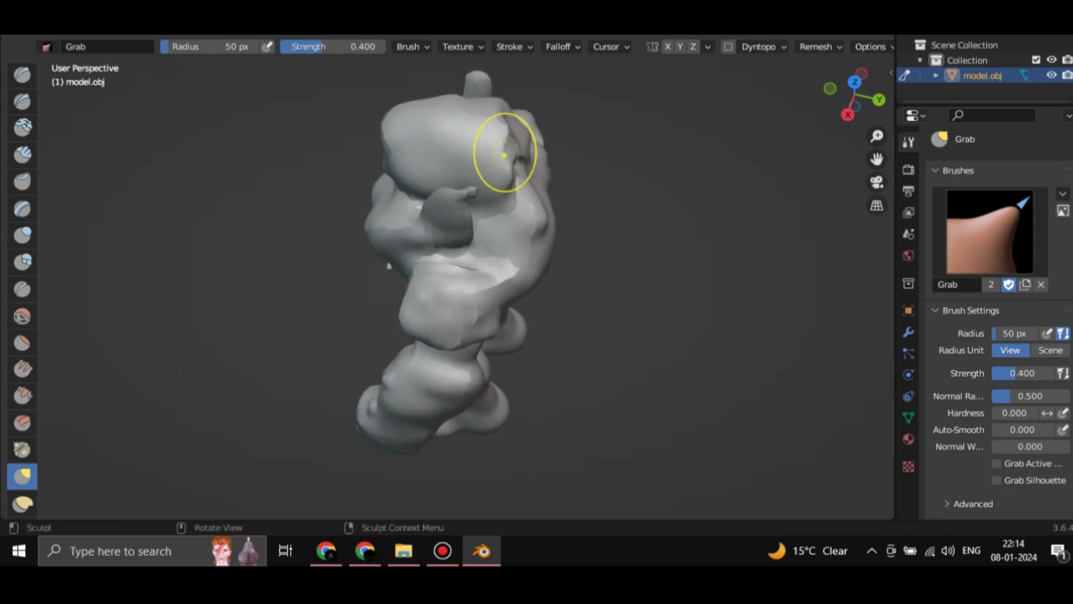
pyautogui.moveTo(504, 155); pyautogui.dragTo(395, 179, button='middle')
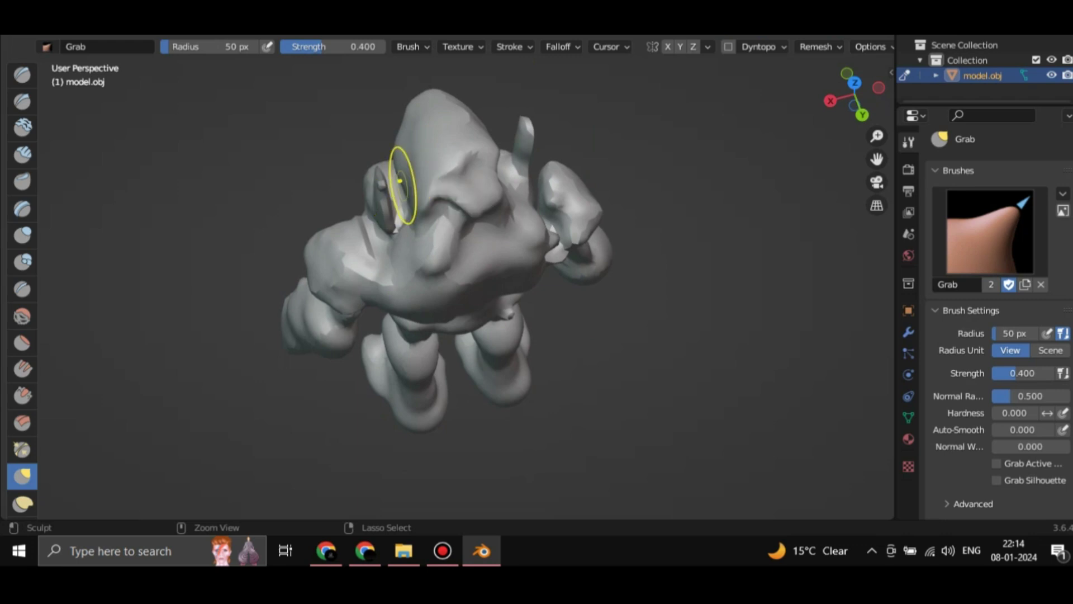
# Step: Undo the last Grab strokes on the robot's head and upper back
pyautogui.hotkey('ctrl', 'z')
pyautogui.hotkey('ctrl', 'z')
pyautogui.hotkey('ctrl', 'z')
pyautogui.hotkey('ctrl', 'z')
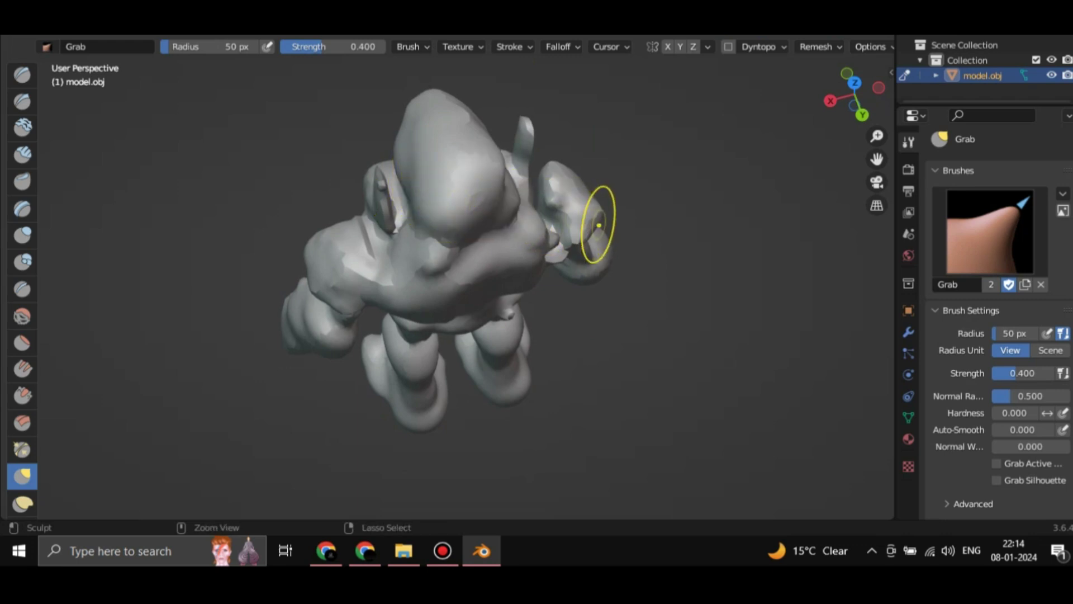
# Step: Return the robot mesh to Object Mode and apply Shade Smooth to it
pyautogui.moveTo(598, 225)
pyautogui.mouseDown(button='middle')
pyautogui.moveTo(547, 159)
pyautogui.moveTo(228, 192)
pyautogui.mouseUp(button='middle')
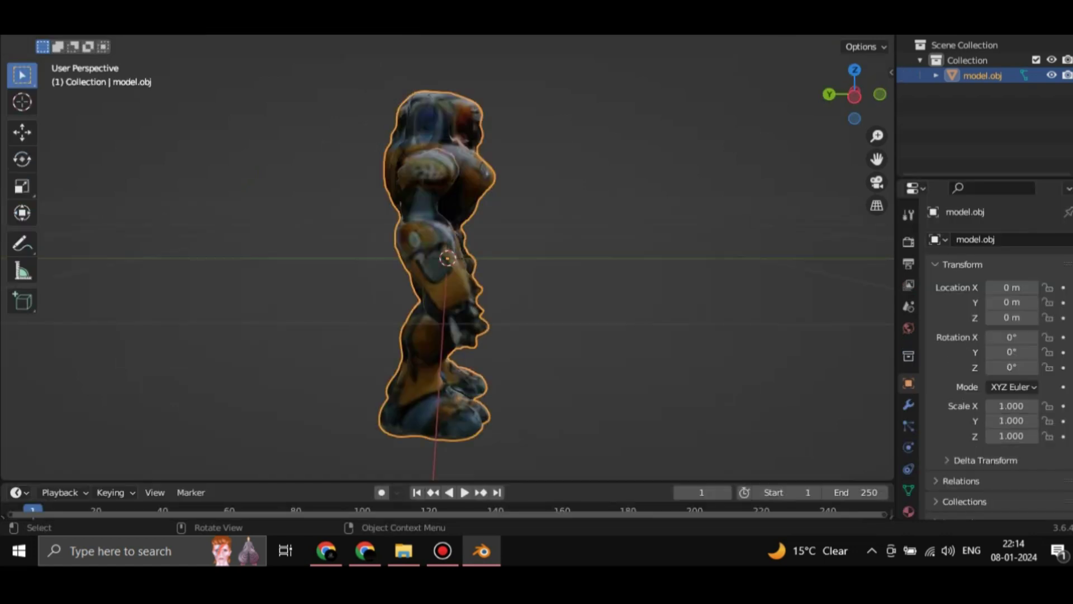
pyautogui.moveTo(586, 235)
pyautogui.mouseDown(button='middle')
pyautogui.moveTo(503, 251)
pyautogui.moveTo(436, 235)
pyautogui.moveTo(374, 246)
pyautogui.moveTo(39, 246)
pyautogui.mouseUp(button='middle')
pyautogui.rightClick(402, 175)
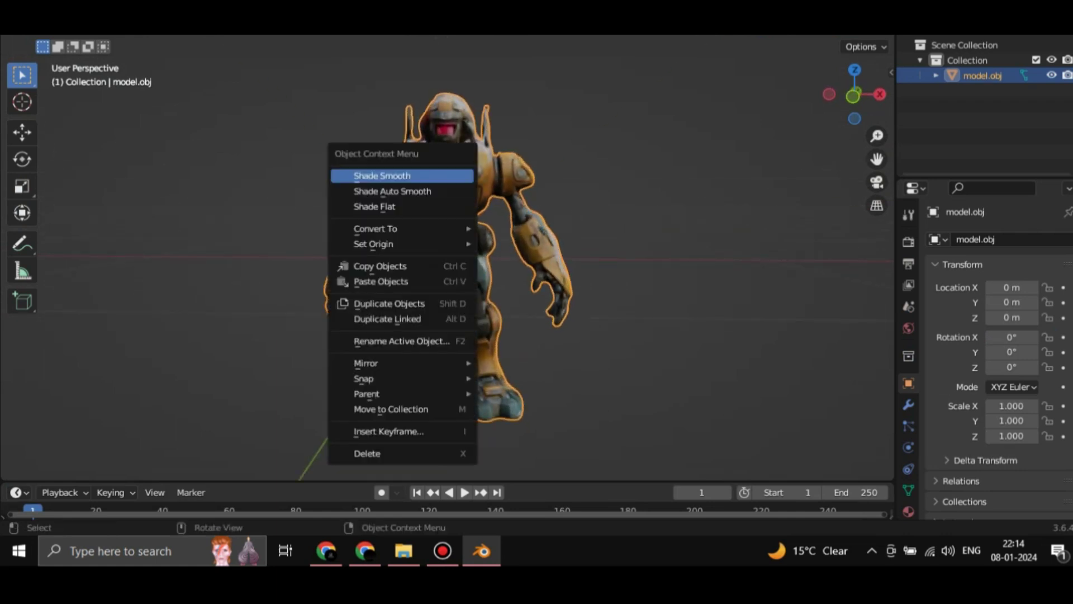
pyautogui.click(402, 175)
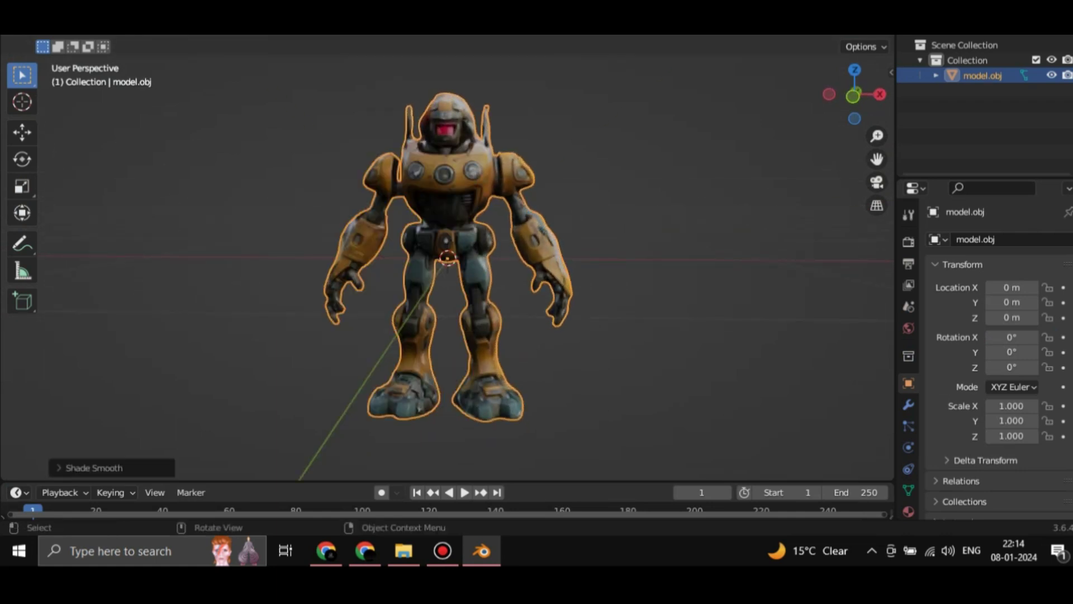
# Step: Start an FBX export of the robot and choose the AngryManeXports folder inside Downloads as its destination
pyautogui.click(33, 9)
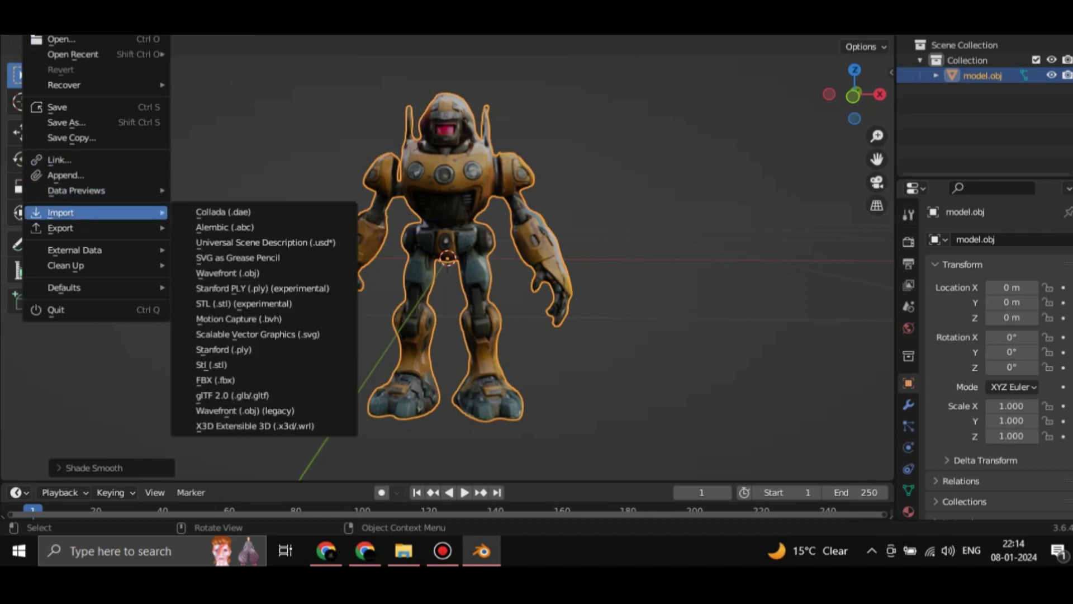
pyautogui.moveTo(84, 228)
pyautogui.click(215, 379)
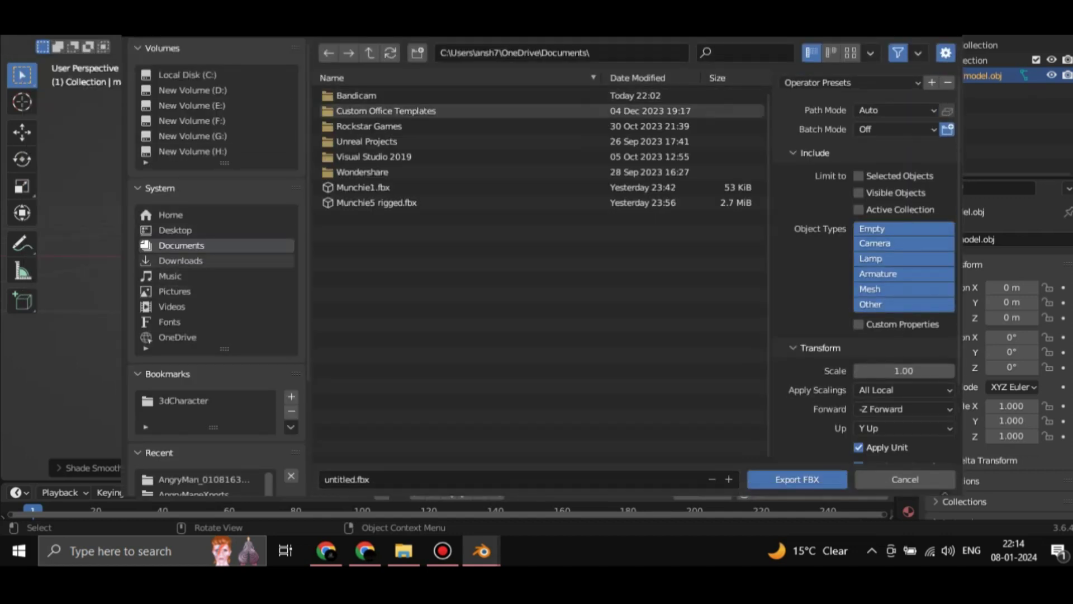
pyautogui.click(180, 260)
pyautogui.doubleClick(371, 95)
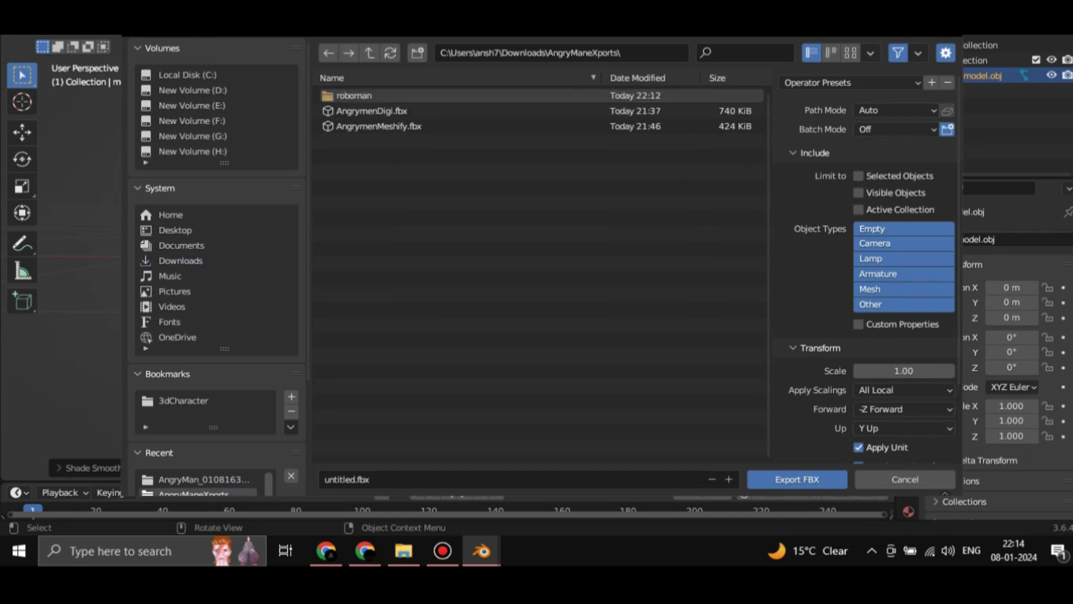
# Step: Replace the default name of the FBX export file with RoboManfbx.fbx
pyautogui.click(359, 479)
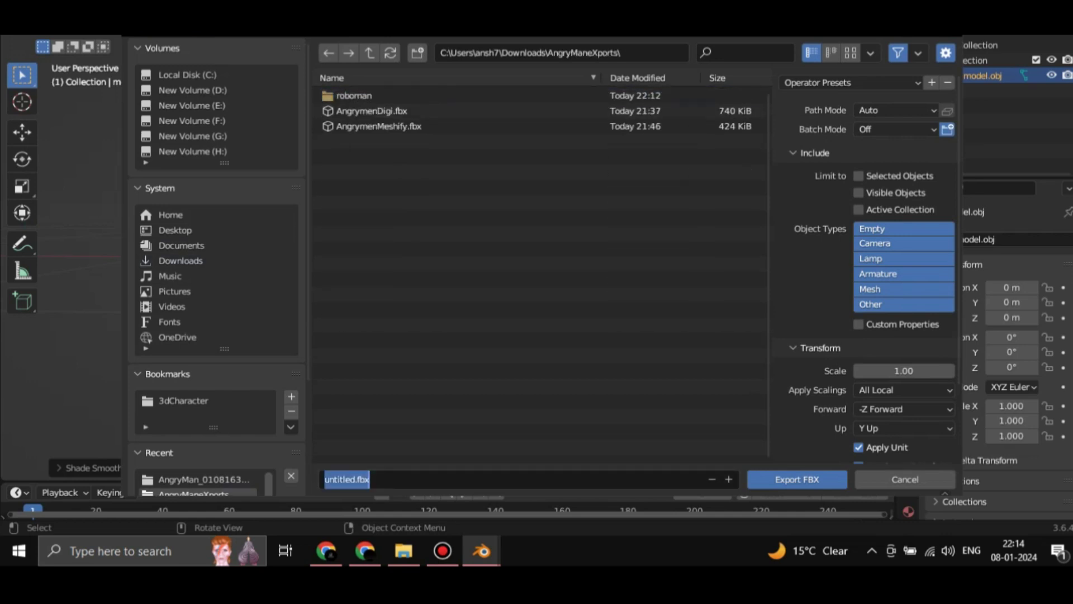
pyautogui.click(360, 479)
pyautogui.moveTo(359, 479); pyautogui.dragTo(324, 479)
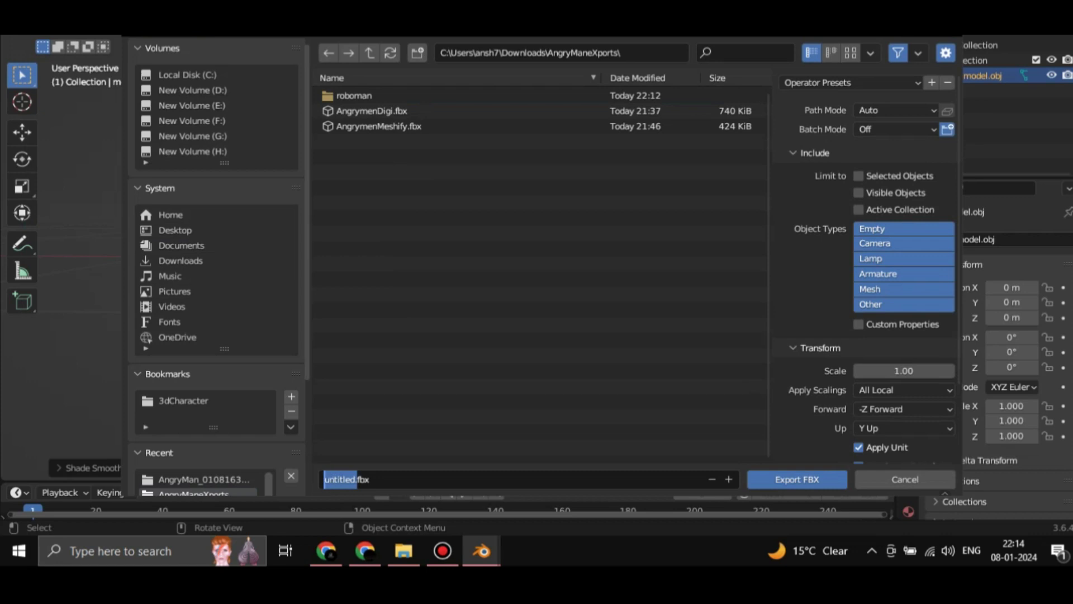
pyautogui.write('Robo')
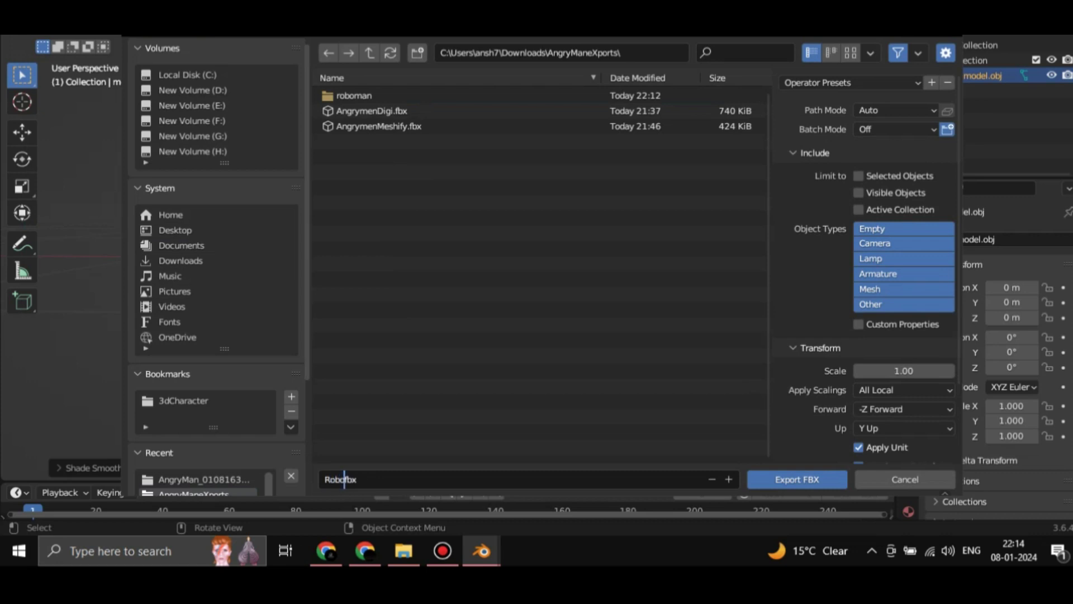
pyautogui.write('Man')
pyautogui.press('Return')
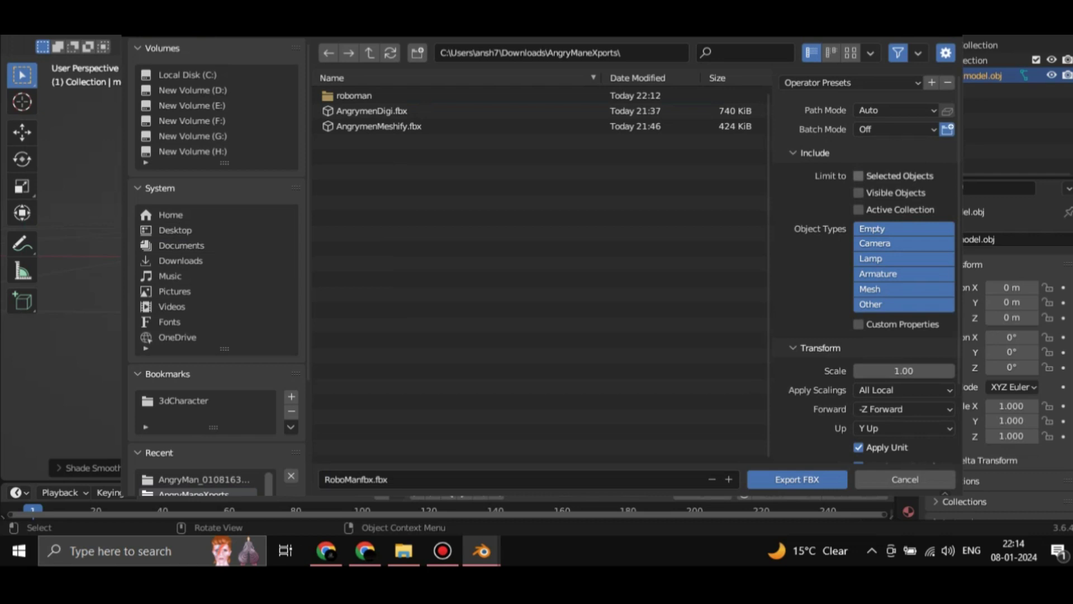
# Step: Limit the FBX export to Selected Objects
pyautogui.scroll(-4, 867, 268)
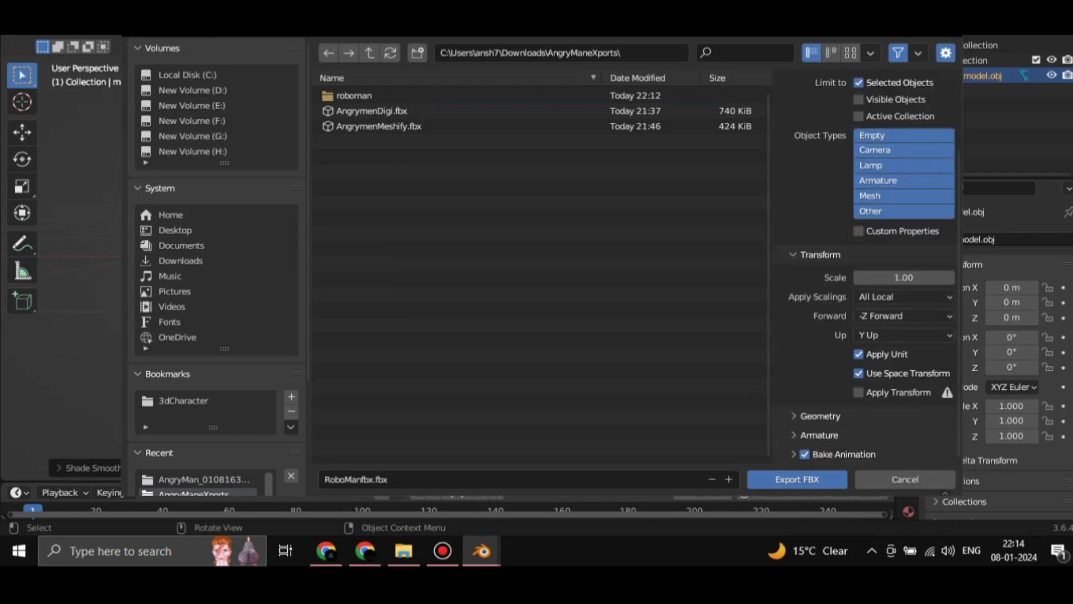
pyautogui.scroll(1, 872, 263)
pyautogui.scroll(-1, 872, 262)
# Step: Set the export's geometry smoothing to Face and disable Apply Modifiers and Bake Animation
pyautogui.click(820, 416)
pyautogui.scroll(-3, 894, 391)
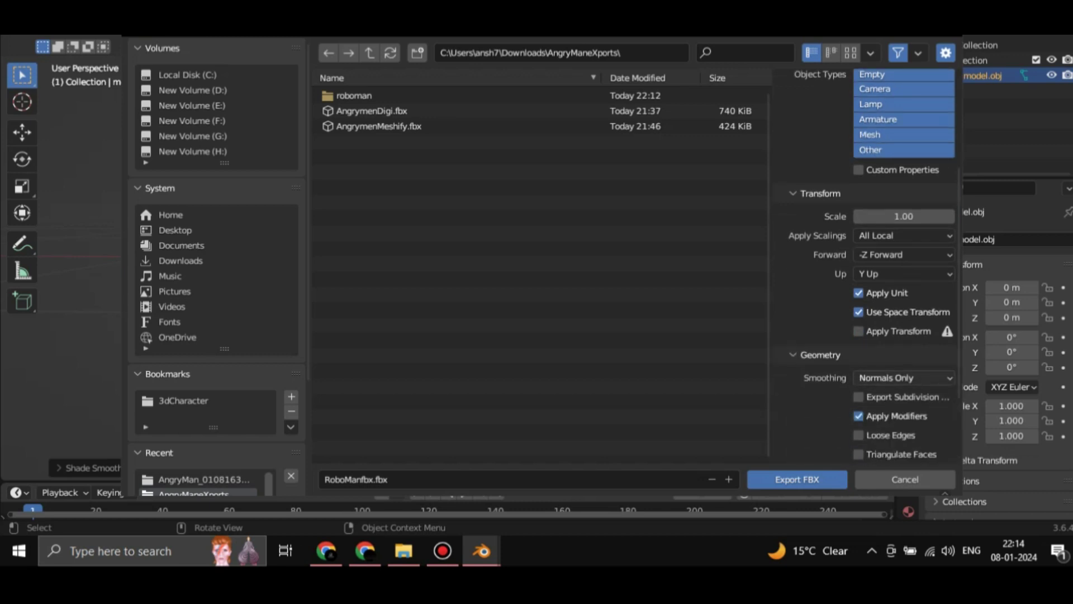
pyautogui.click(903, 378)
pyautogui.click(870, 413)
pyautogui.scroll(-3, 858, 416)
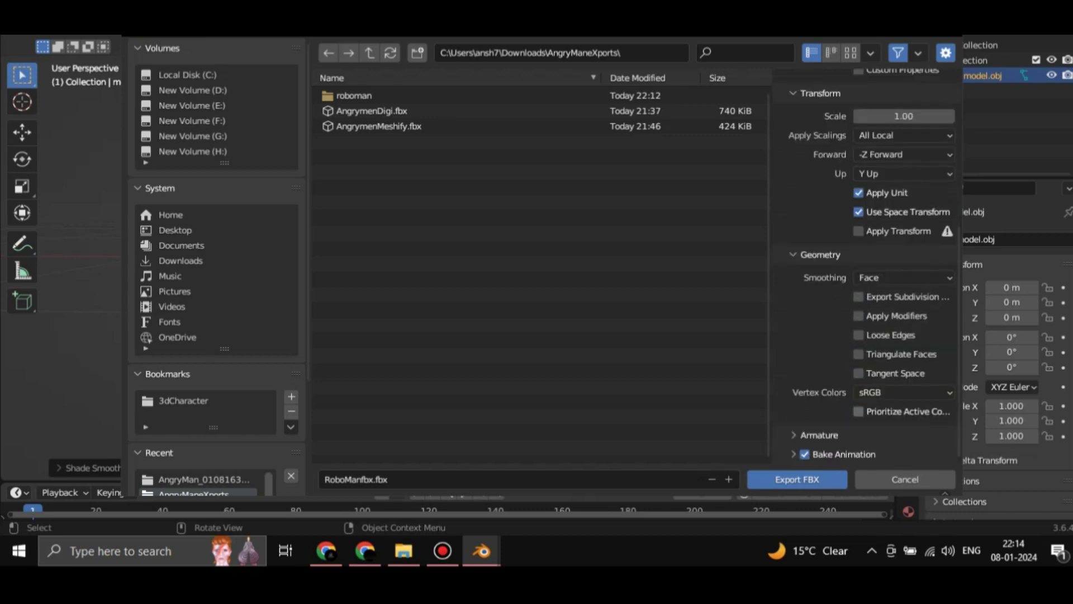
pyautogui.scroll(-3, 816, 456)
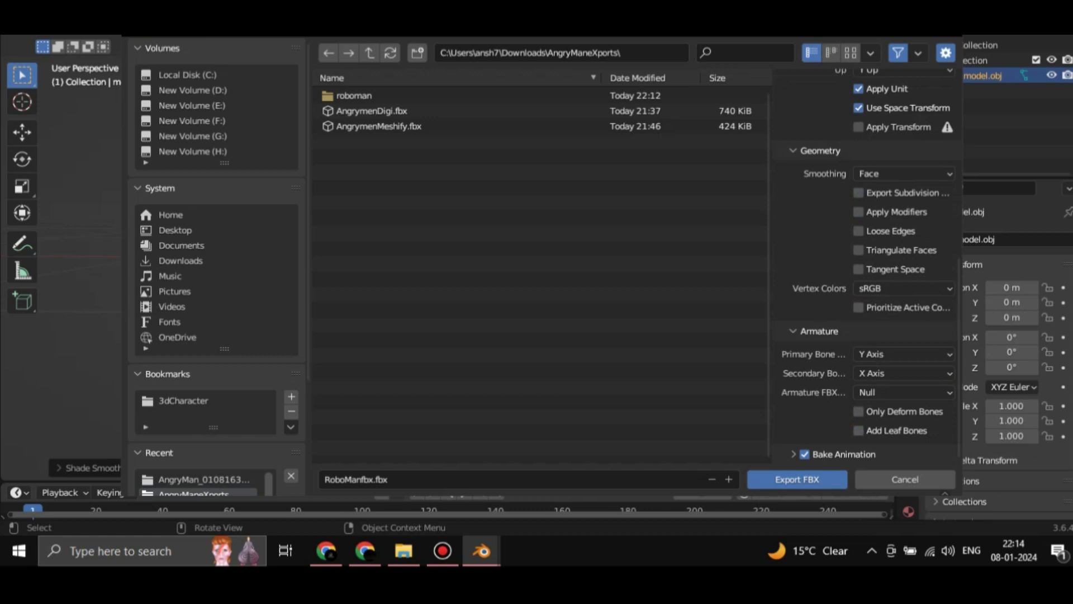
pyautogui.click(804, 454)
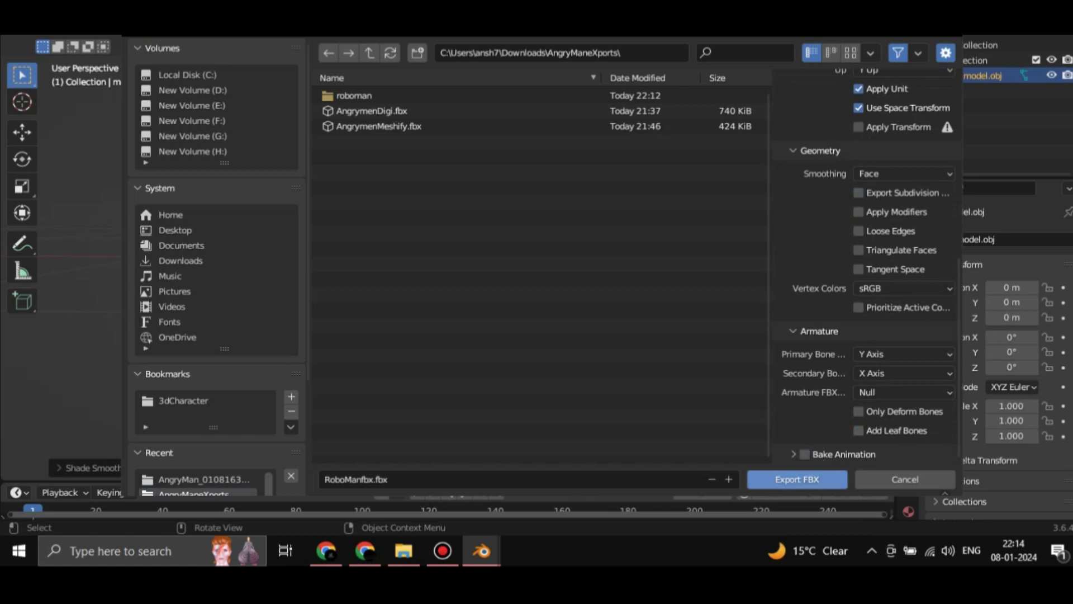
# Step: Rename the export file RoboManBlender.fbx and export the robot into the AngryManeXports folder
pyautogui.doubleClick(354, 96)
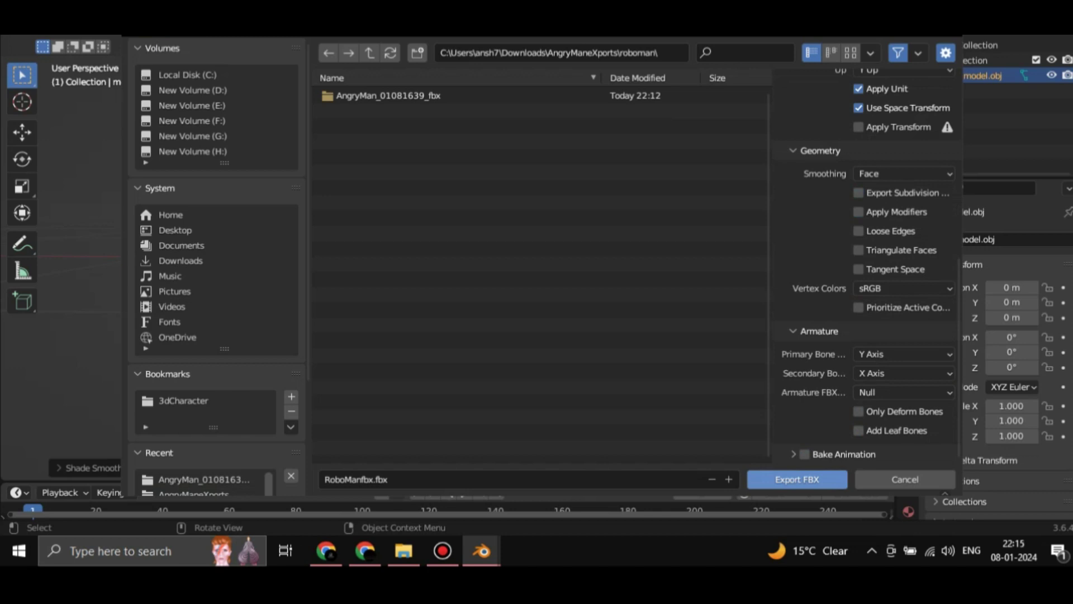
pyautogui.click(369, 53)
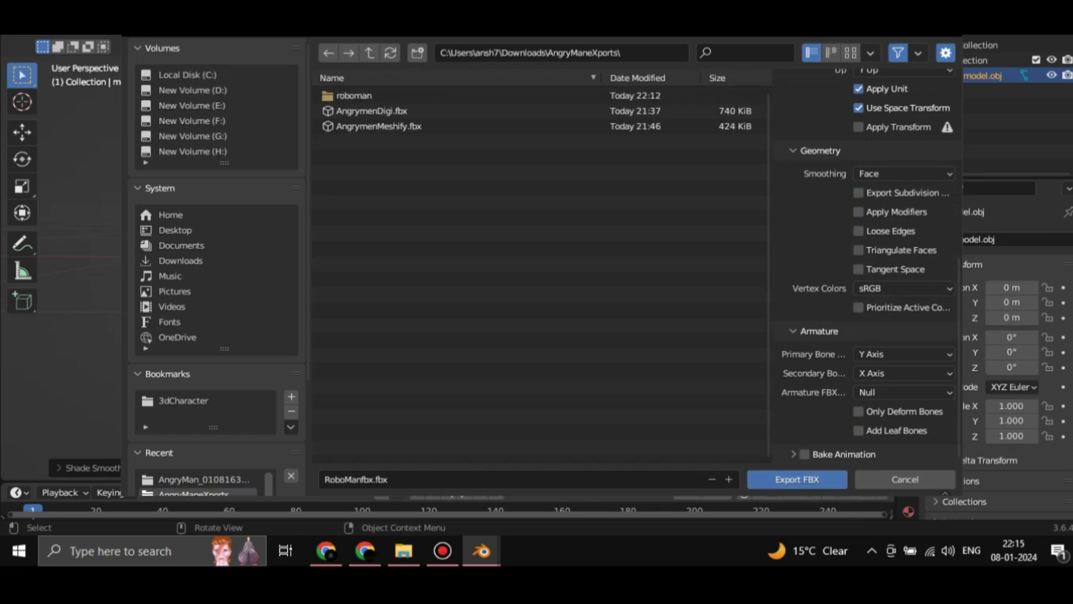
pyautogui.click(403, 479)
pyautogui.click(356, 479)
pyautogui.moveTo(361, 479); pyautogui.dragTo(375, 479)
pyautogui.press('BackSpace')
pyautogui.write('Blender')
pyautogui.click(796, 479)
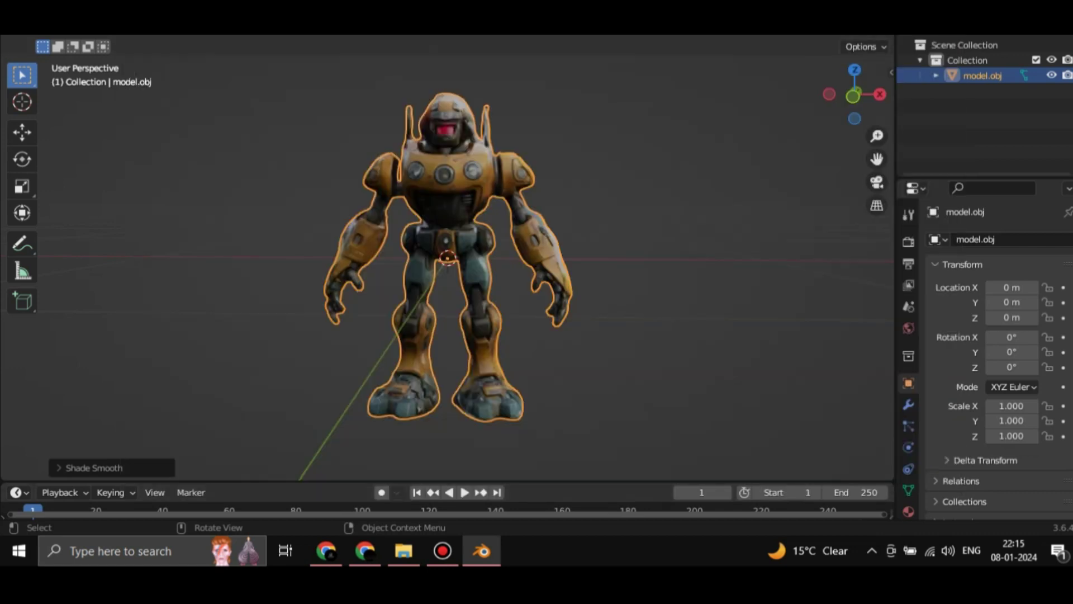
# Step: Switch to Mixamo, upload RoboManBlender as a new character and accept its orientation in the Auto-Rigger
pyautogui.click(365, 550)
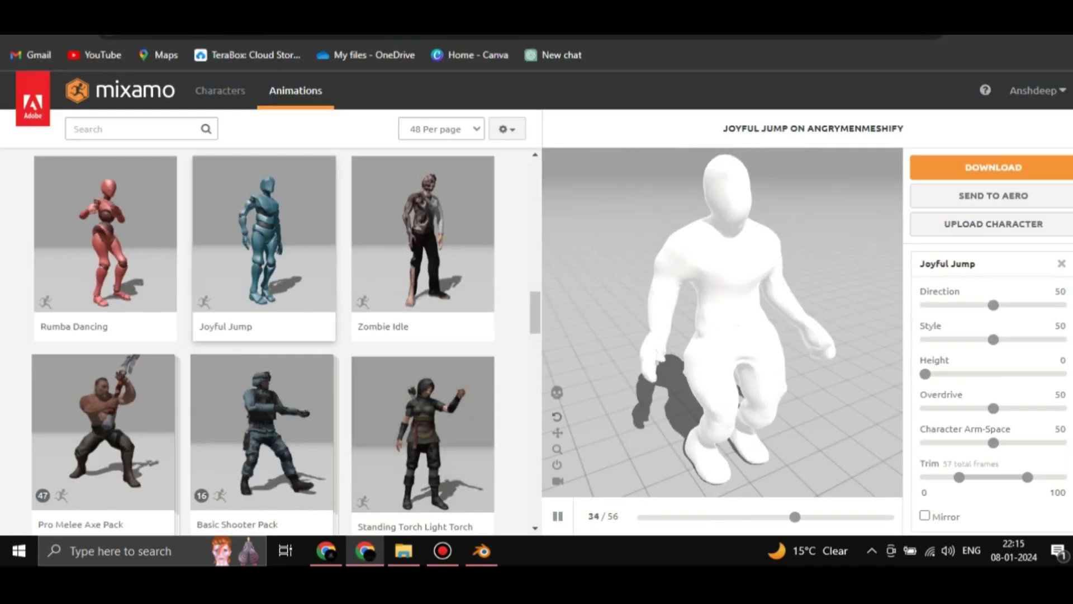
pyautogui.click(993, 224)
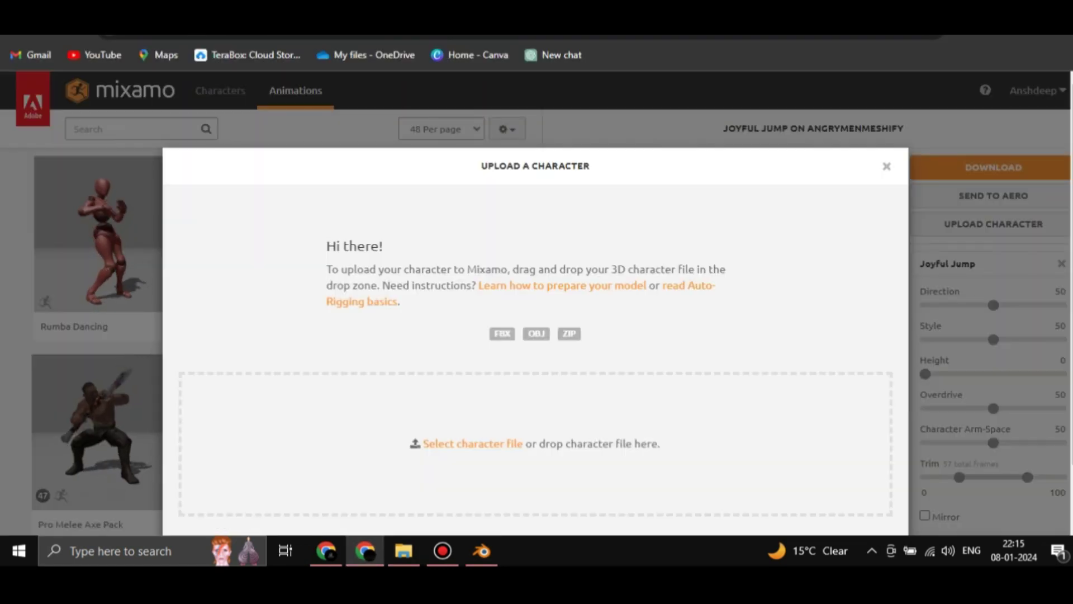
pyautogui.click(429, 443)
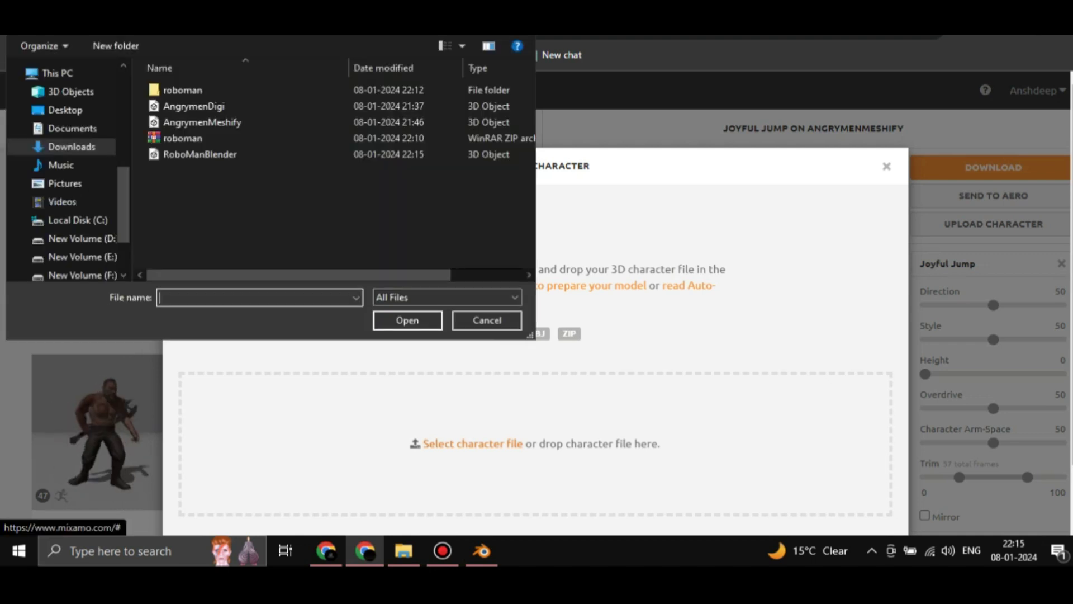
pyautogui.click(200, 154)
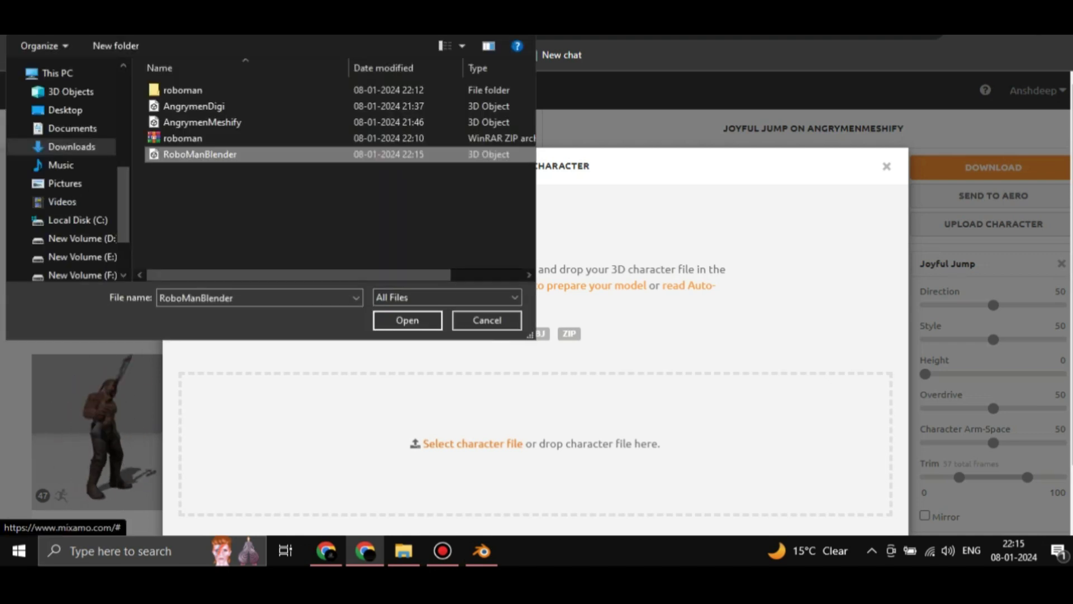
pyautogui.click(408, 321)
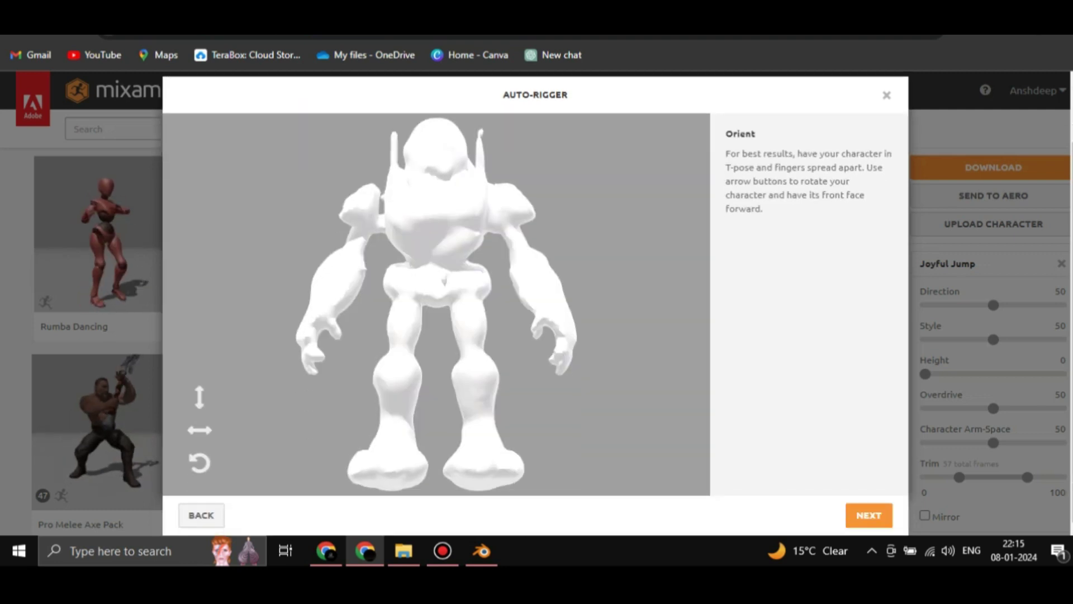
pyautogui.click(868, 515)
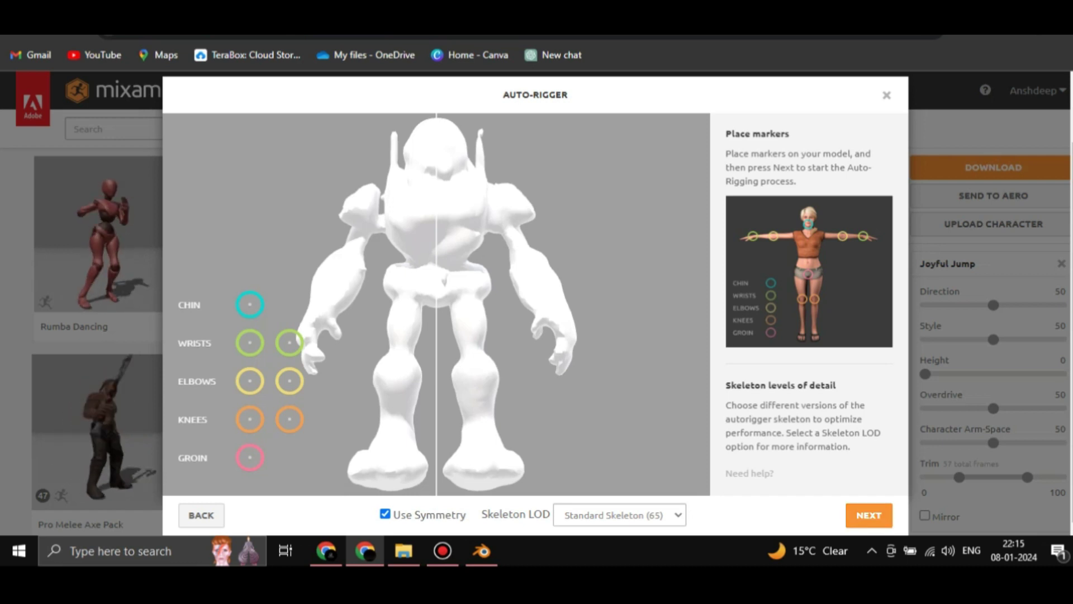
# Step: Go back to the Orient stage, rotate the robot fully around the Y-axis and return to marker placement
pyautogui.click(201, 514)
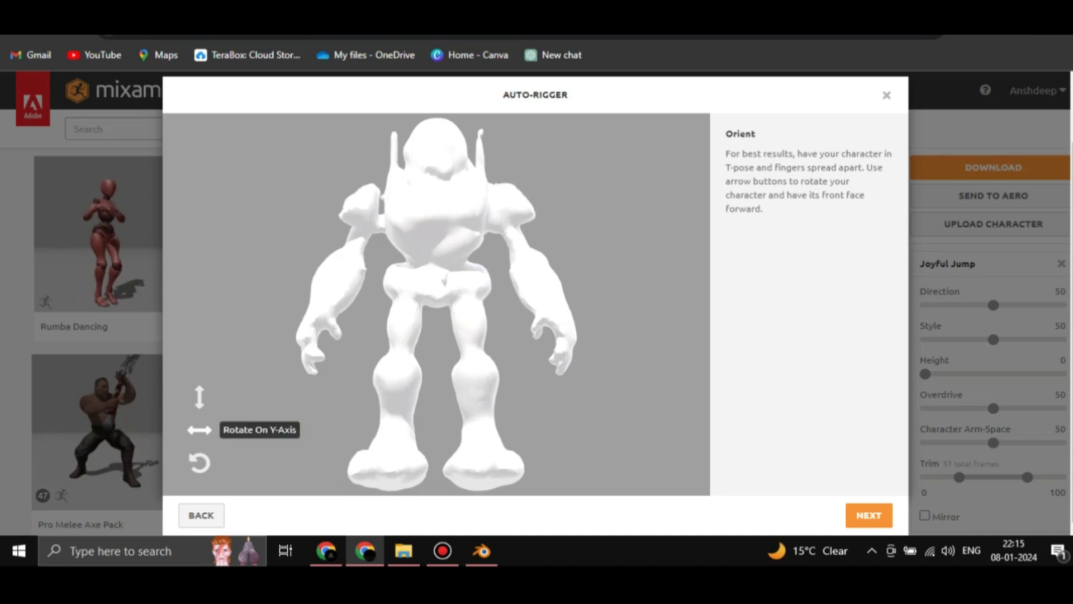
pyautogui.click(199, 430)
pyautogui.click(199, 429)
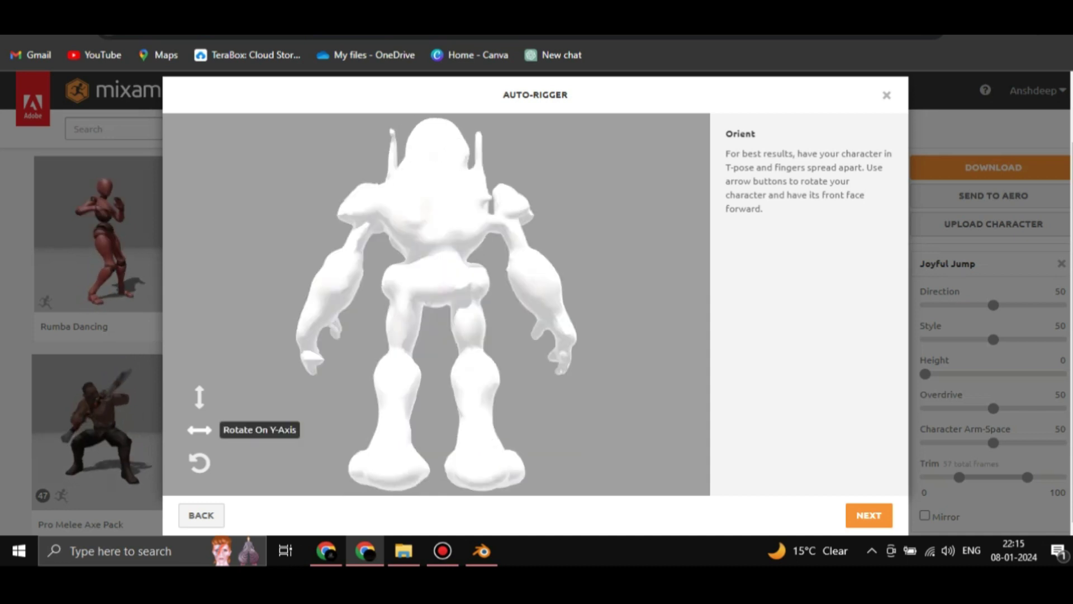
pyautogui.click(199, 429)
pyautogui.click(199, 429)
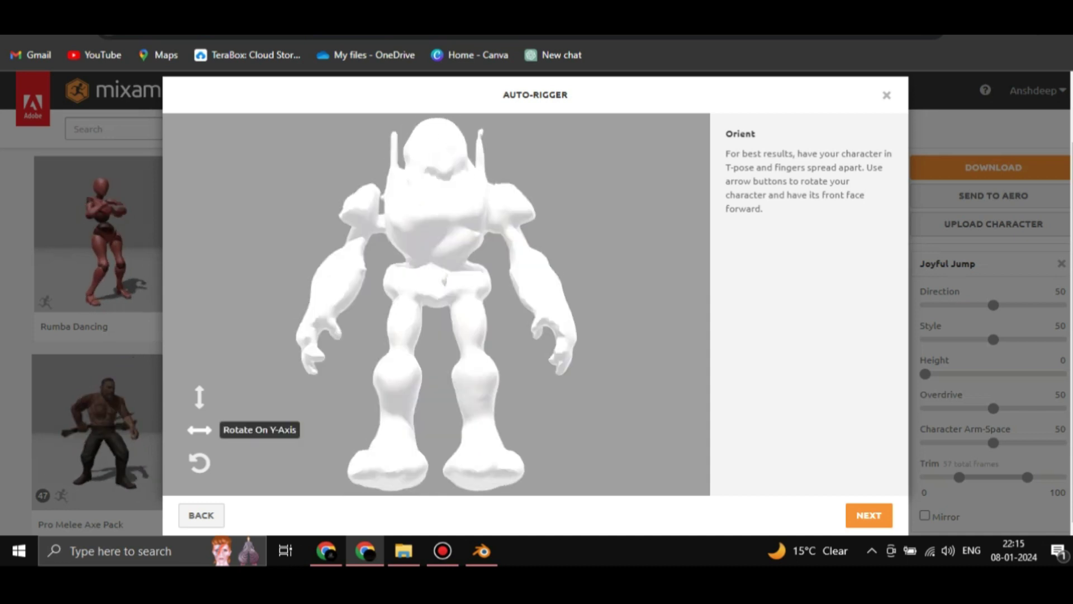
pyautogui.click(868, 514)
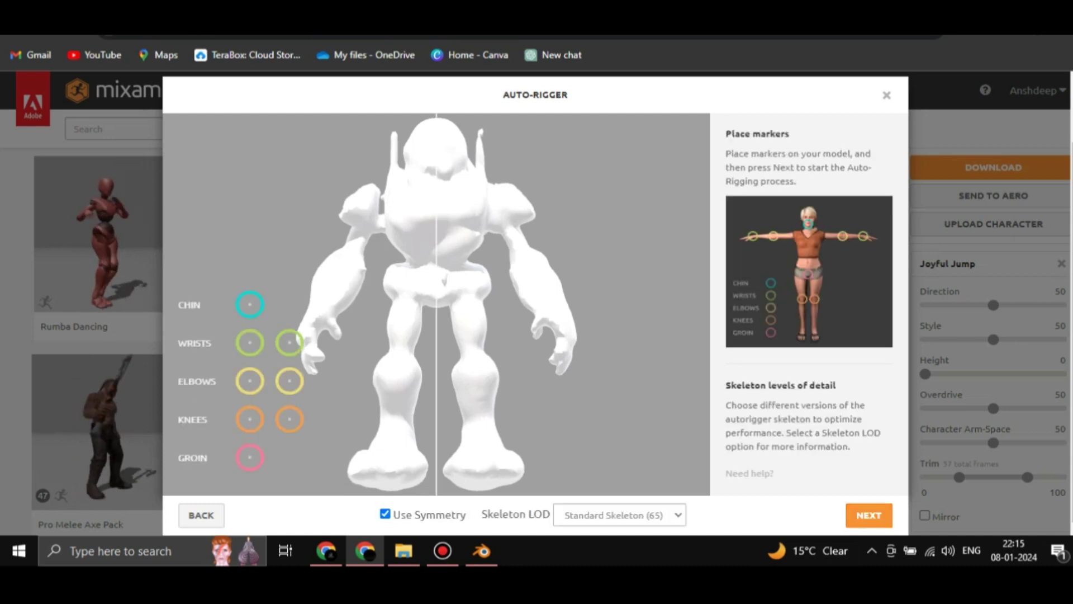
# Step: Place the groin, knee, wrist, elbow and chin markers on the robot with symmetry enabled
pyautogui.moveTo(249, 457)
pyautogui.mouseDown()
pyautogui.moveTo(275, 455)
pyautogui.moveTo(421, 297)
pyautogui.moveTo(436, 297)
pyautogui.mouseUp()
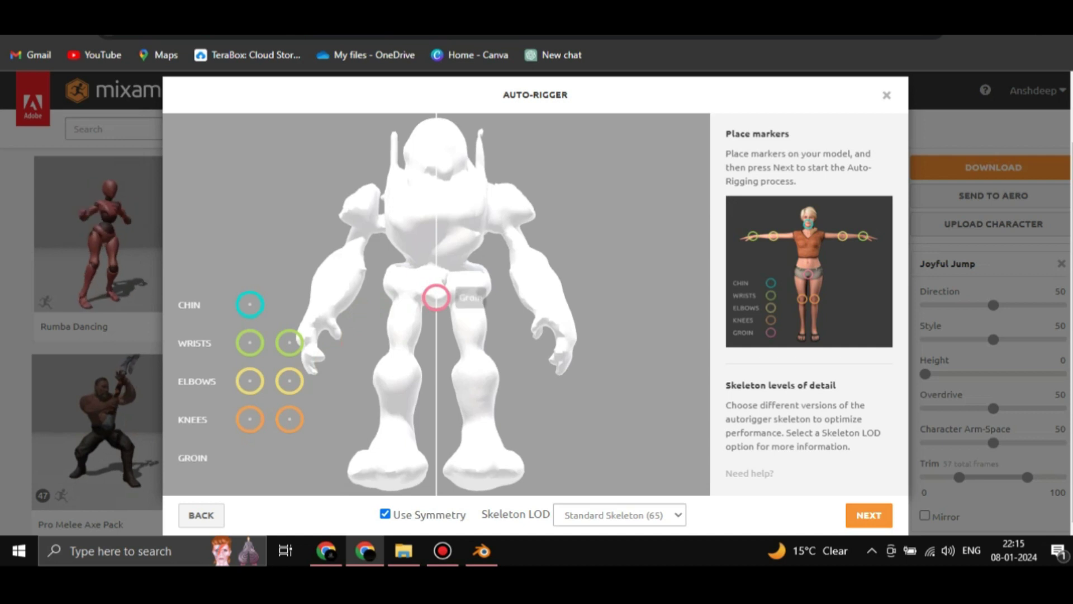
pyautogui.moveTo(289, 419); pyautogui.dragTo(394, 375)
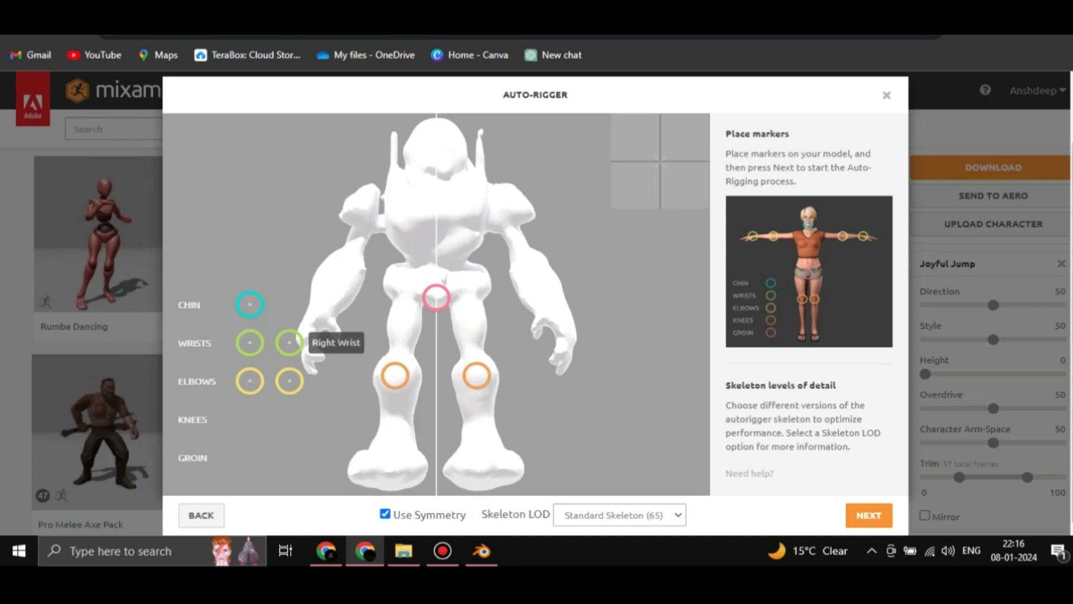
pyautogui.moveTo(289, 343); pyautogui.dragTo(322, 305)
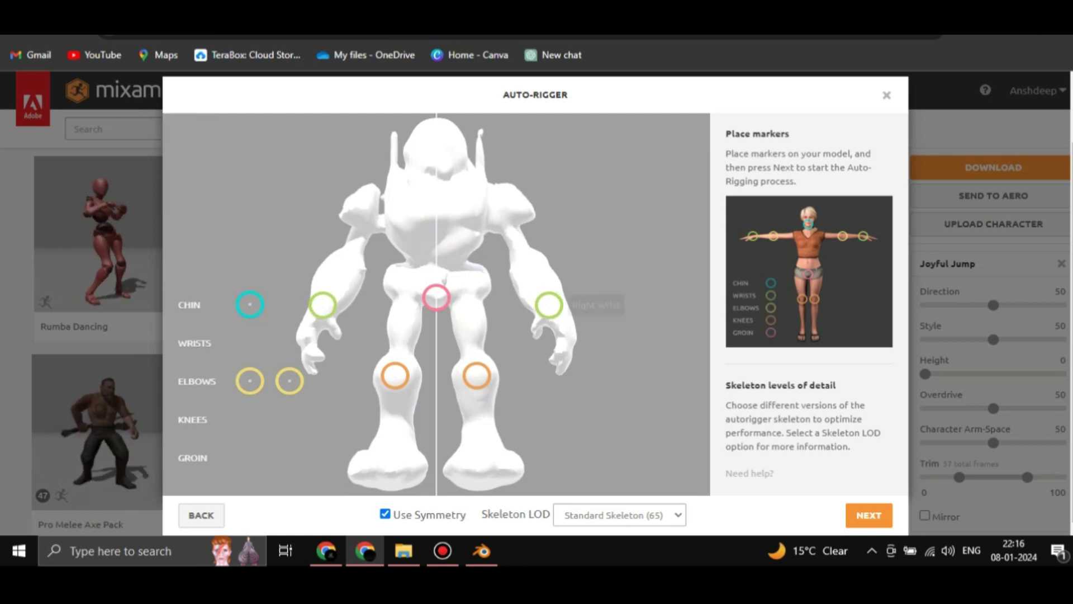
pyautogui.moveTo(289, 380); pyautogui.dragTo(525, 260)
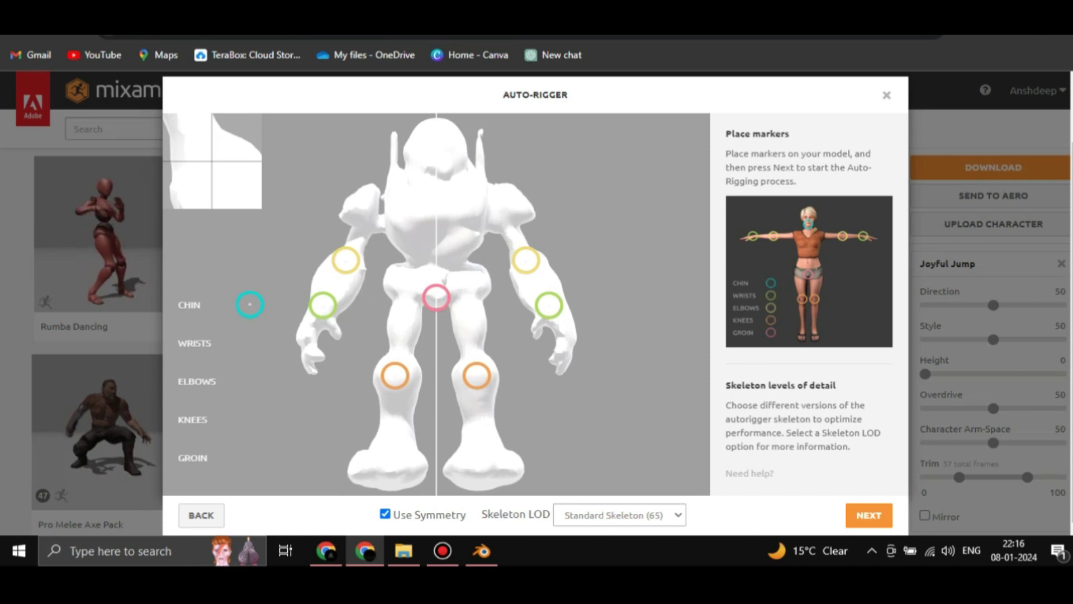
pyautogui.moveTo(249, 304)
pyautogui.mouseDown()
pyautogui.moveTo(433, 185)
pyautogui.moveTo(435, 167)
pyautogui.mouseUp()
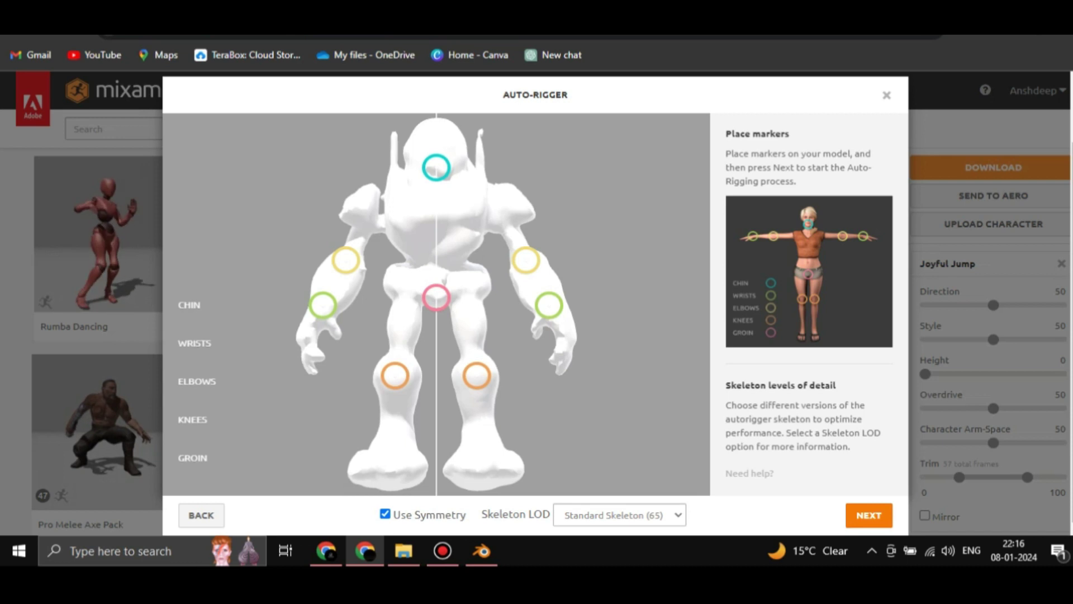
# Step: Auto-rig the robot with the Standard Skeleton (65) and confirm the rigged character
pyautogui.click(868, 515)
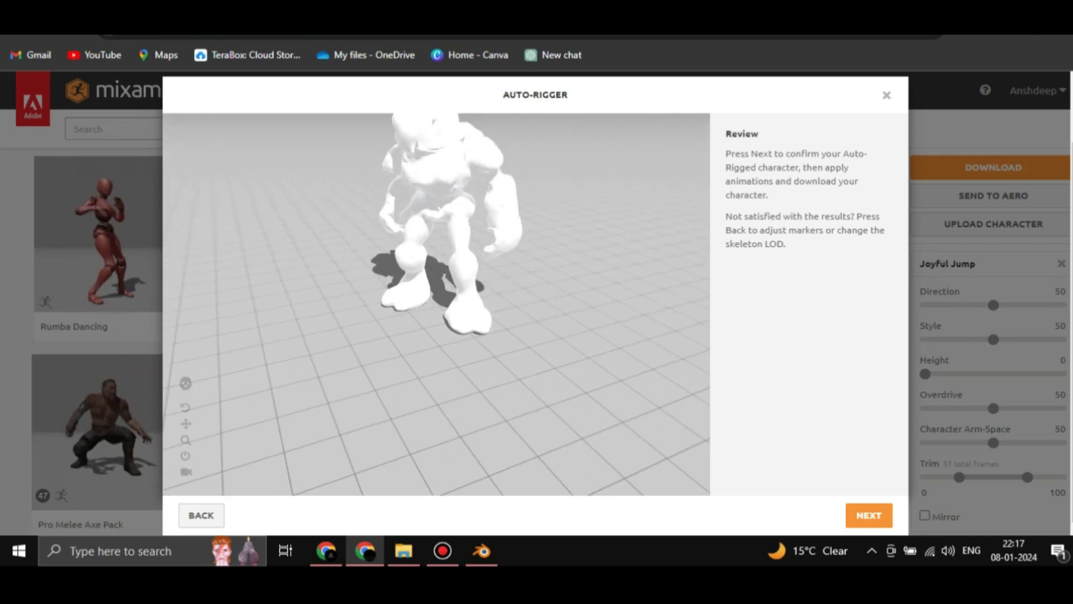
pyautogui.click(869, 516)
pyautogui.click(869, 515)
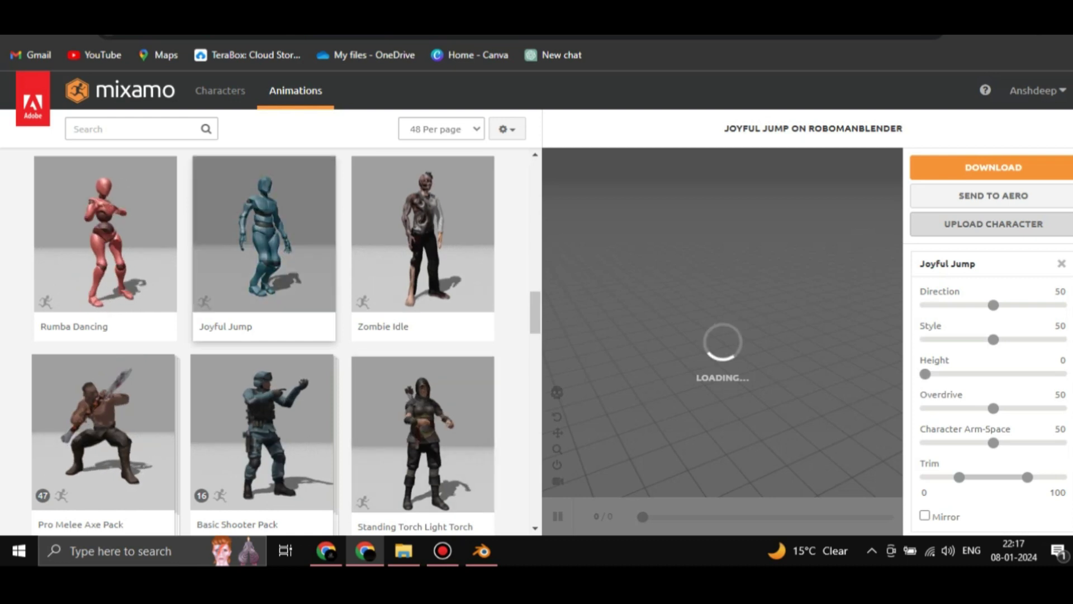
# Step: Apply the Unarmed Walk Forward animation to the robot and enable In Place
pyautogui.scroll(-1, 262, 341)
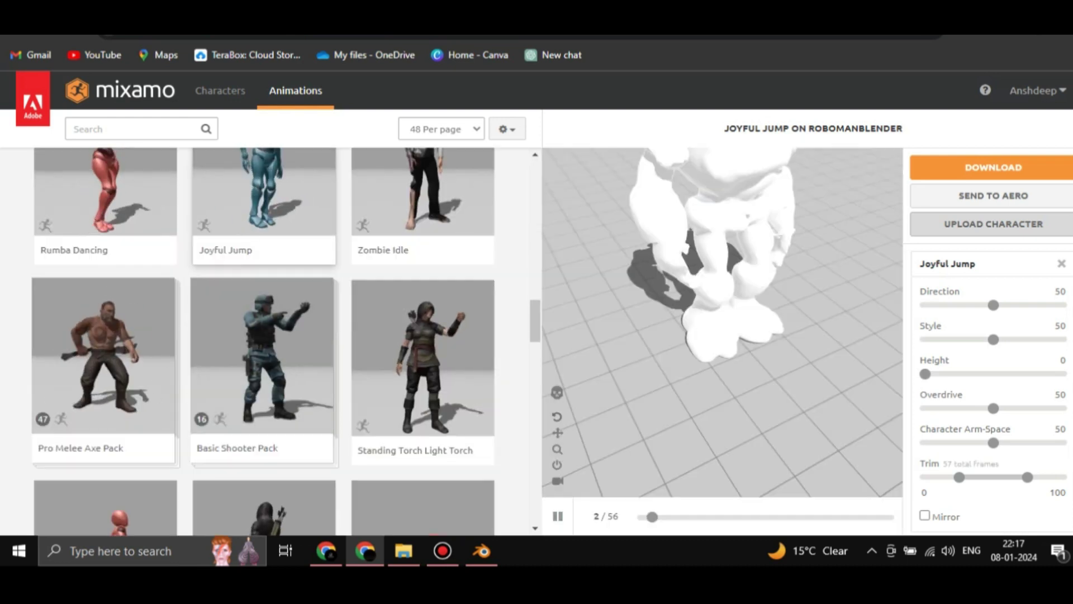
pyautogui.scroll(-5, 263, 340)
pyautogui.click(263, 357)
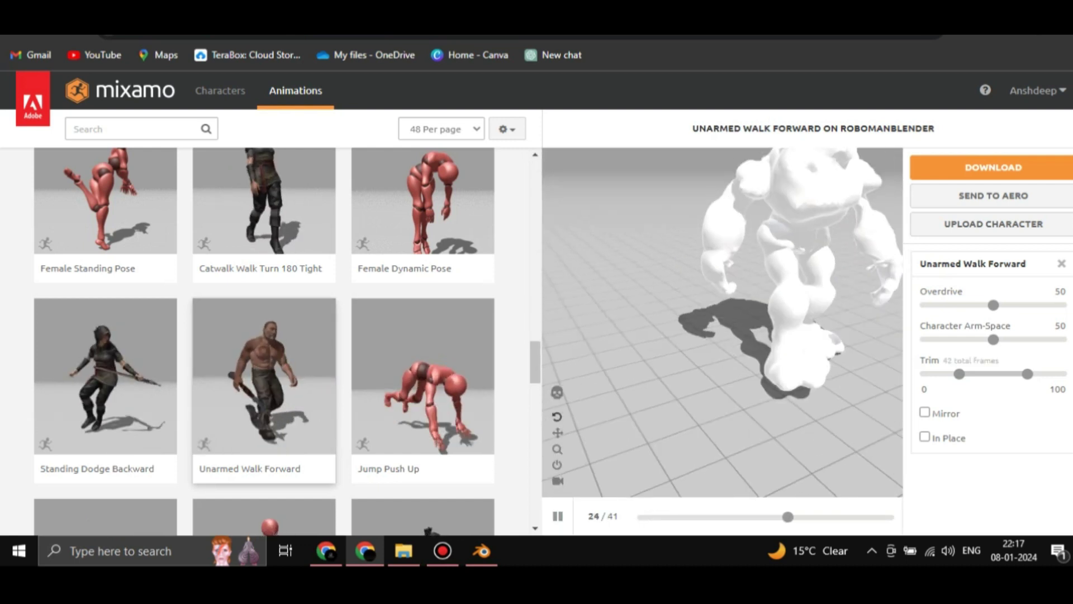
pyautogui.click(924, 436)
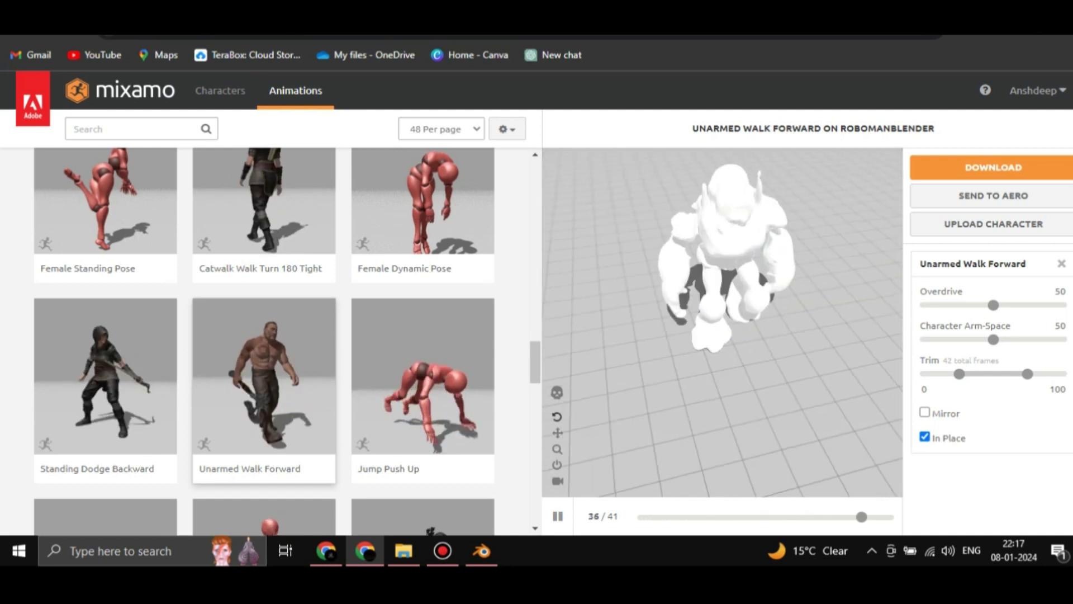
# Step: Download the walking robot as FBX Binary with skin, 30 frames per second and no keyframe reduction
pyautogui.moveTo(737, 251); pyautogui.dragTo(687, 169)
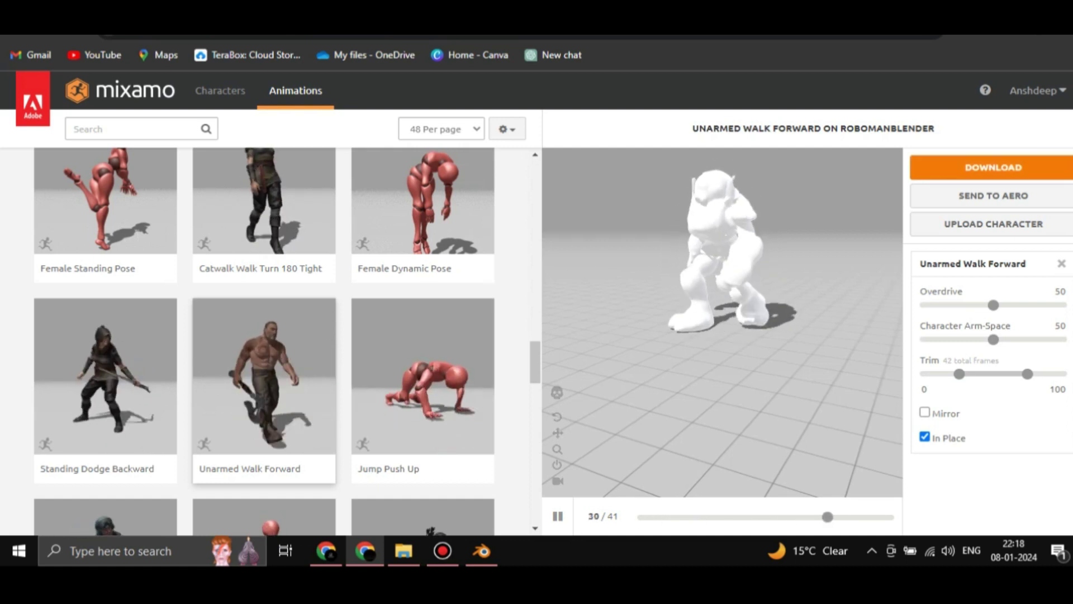
pyautogui.click(993, 168)
pyautogui.click(676, 232)
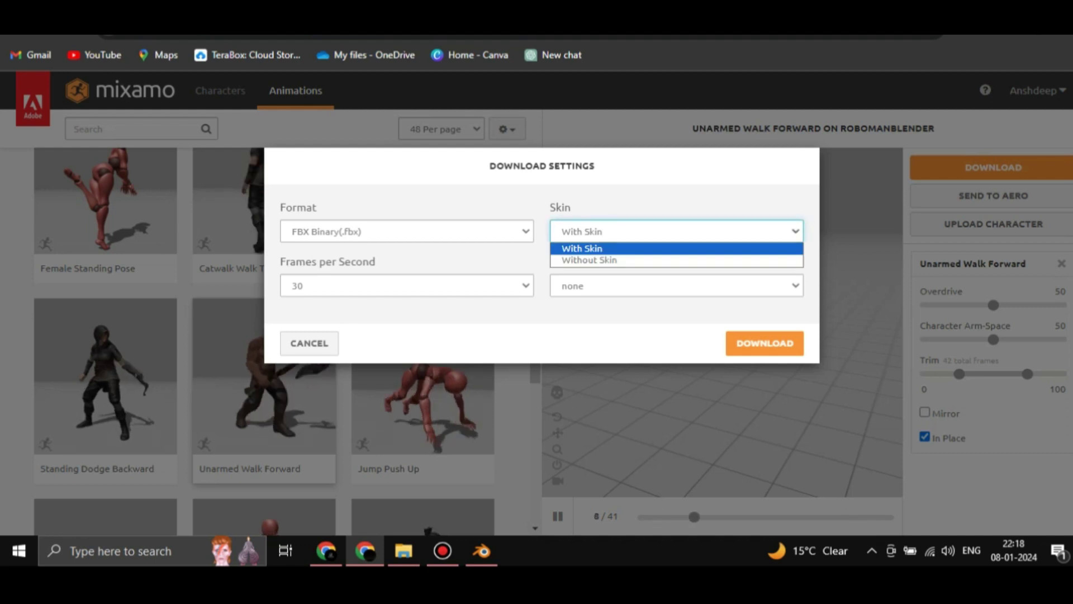
pyautogui.click(677, 247)
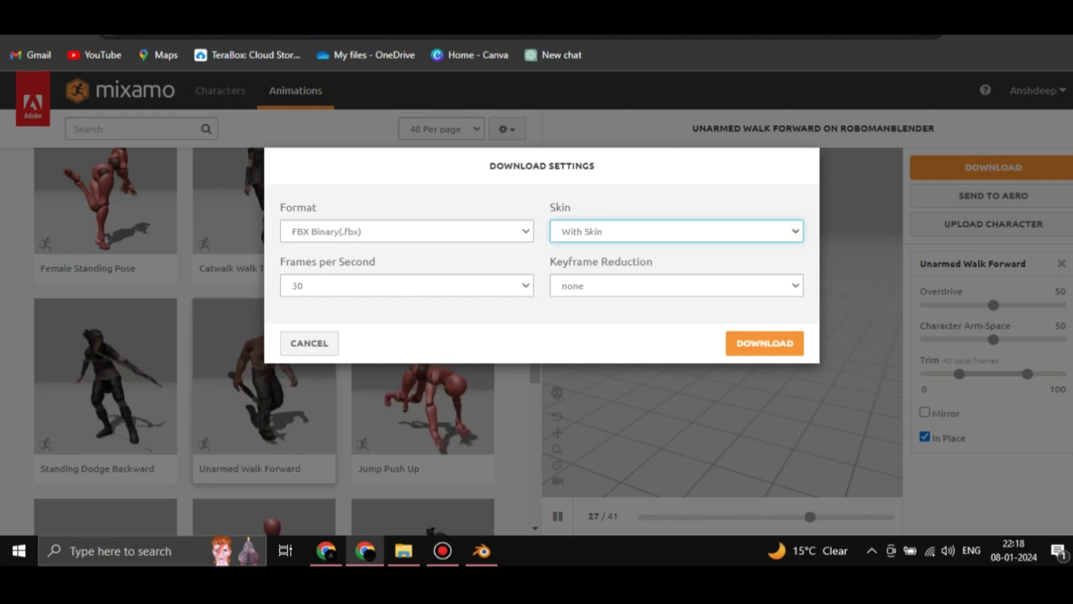
pyautogui.click(676, 286)
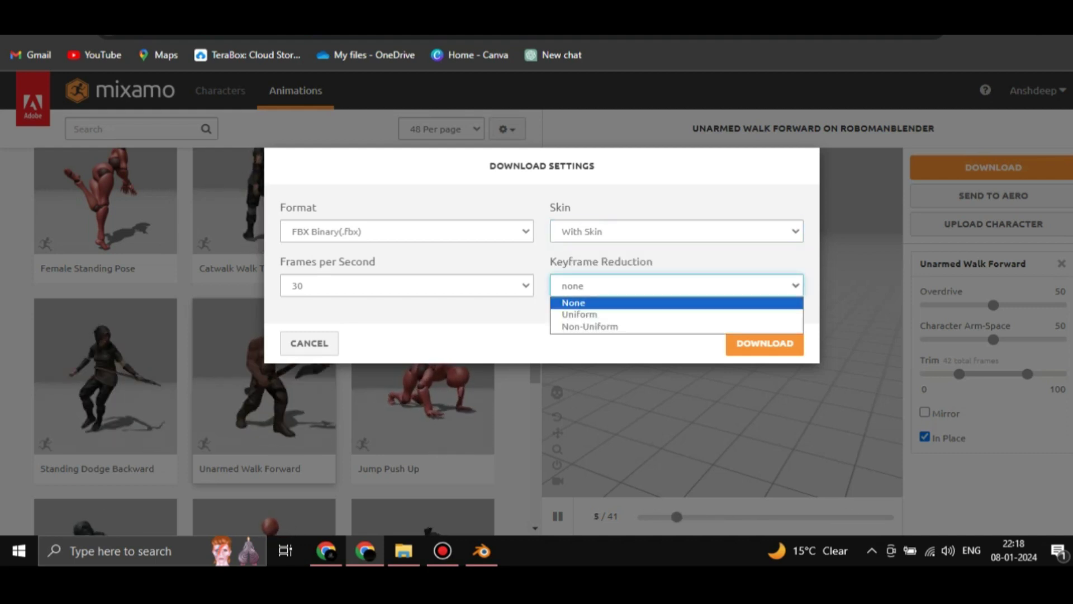
pyautogui.click(683, 344)
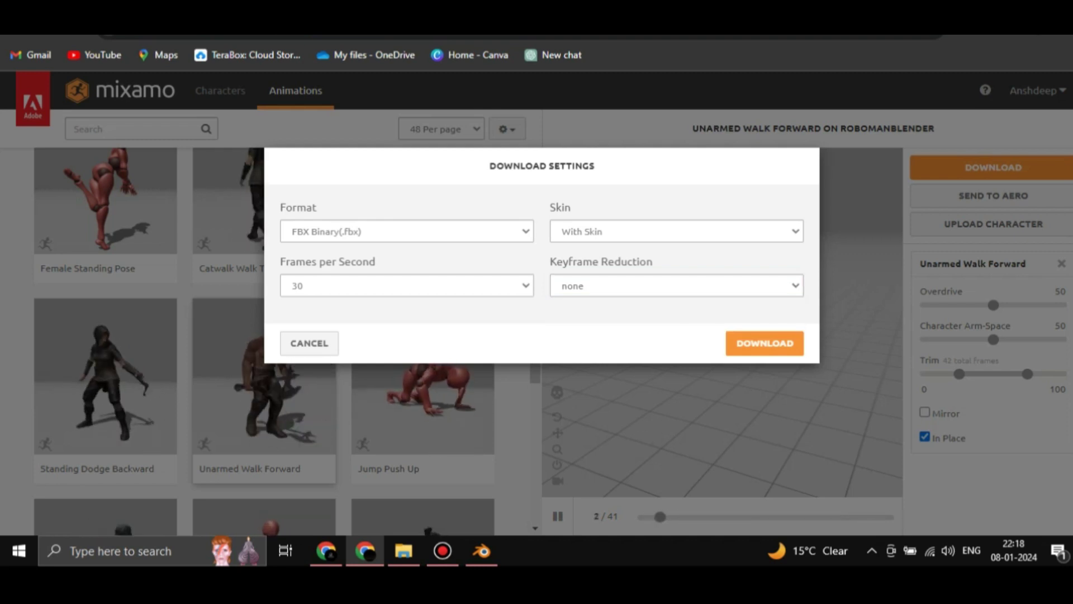
pyautogui.click(407, 285)
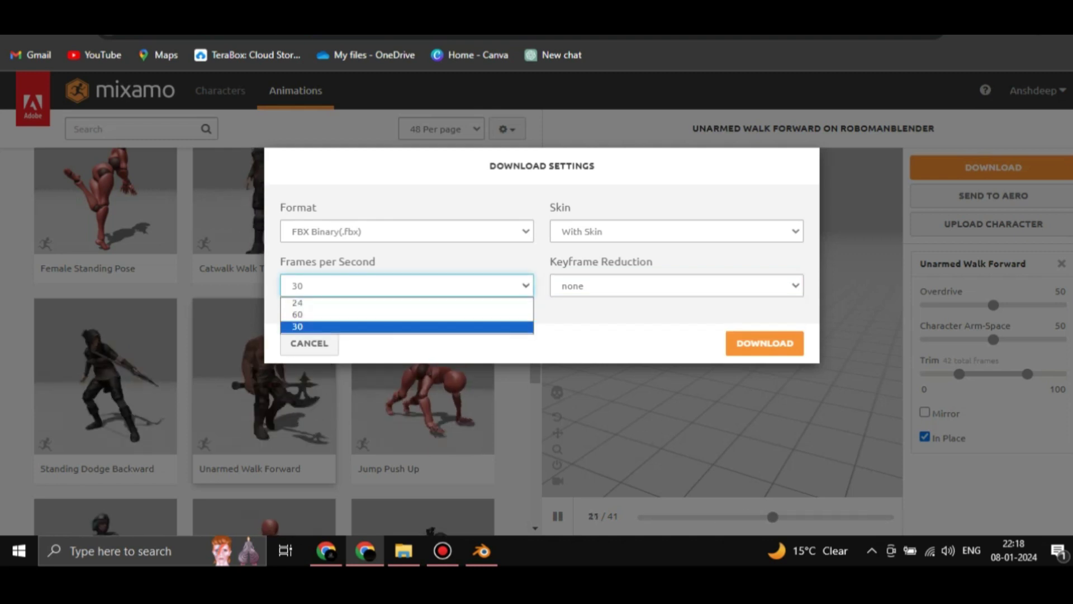
pyautogui.click(406, 327)
pyautogui.click(676, 285)
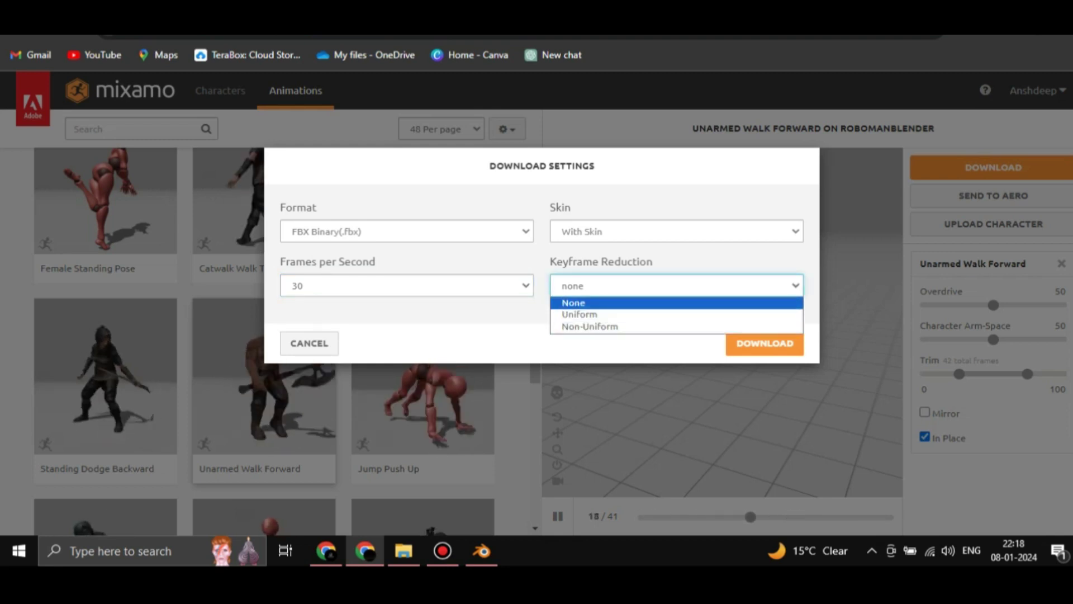
pyautogui.click(676, 303)
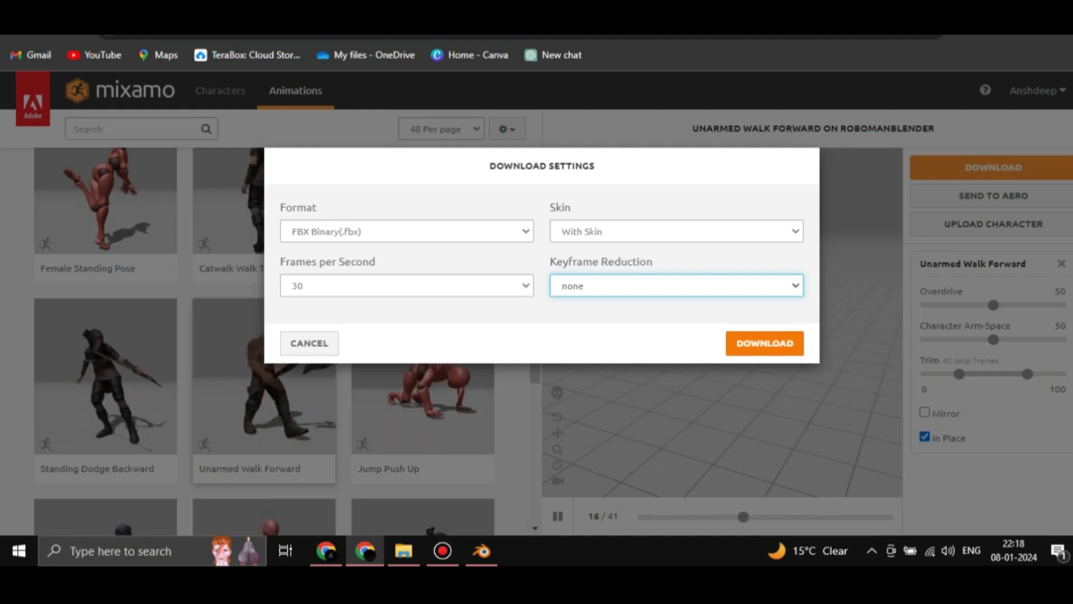
pyautogui.click(764, 343)
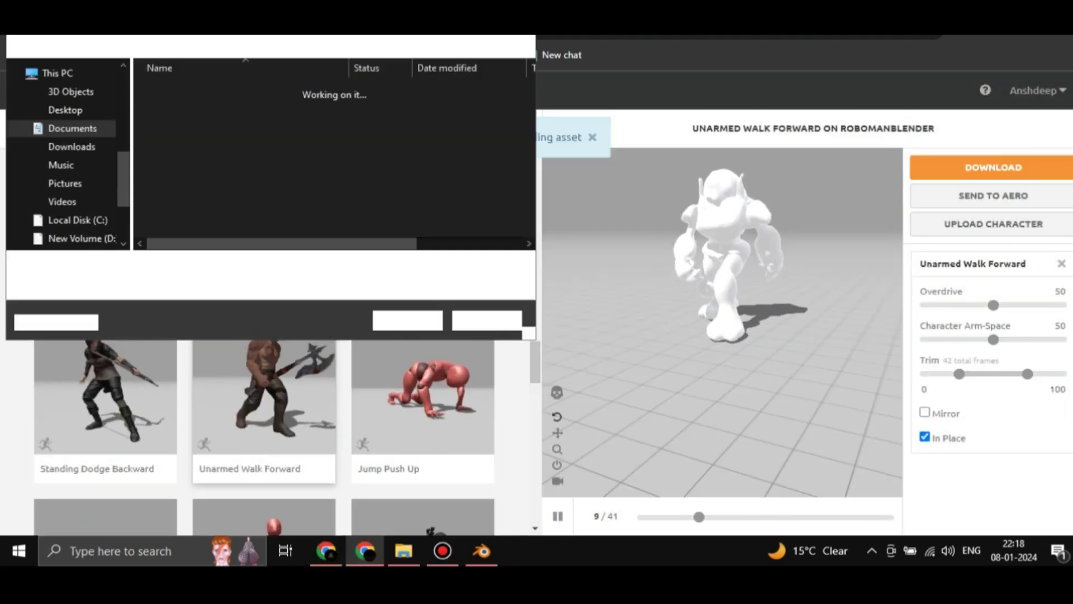
# Step: Save the animated robot FBX as robomanmixamo in the Downloads subfolder that holds the RoboManBlender file
pyautogui.click(71, 147)
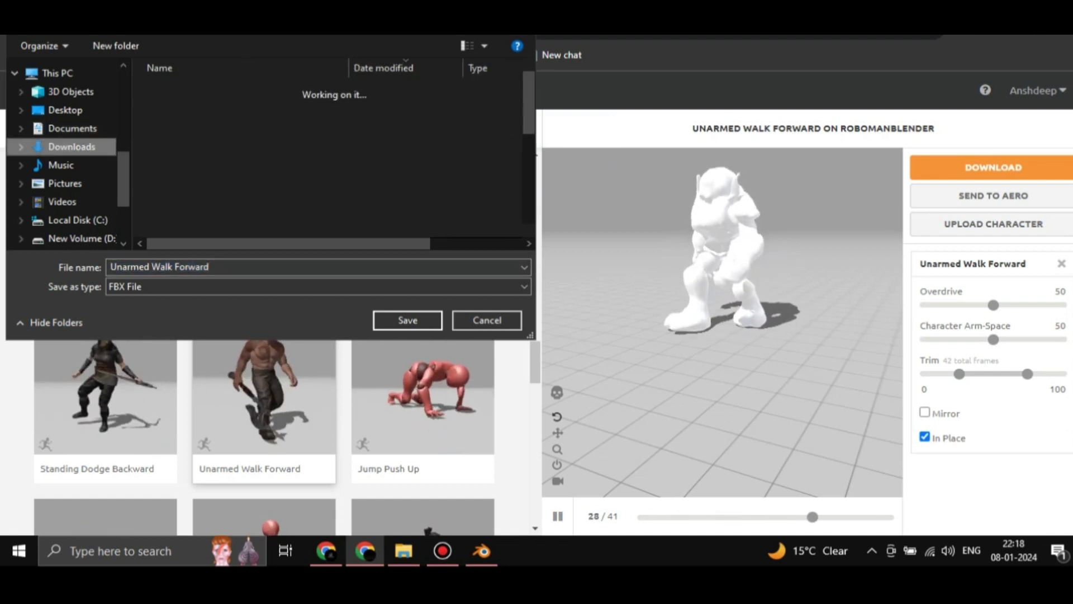
pyautogui.doubleClick(208, 115)
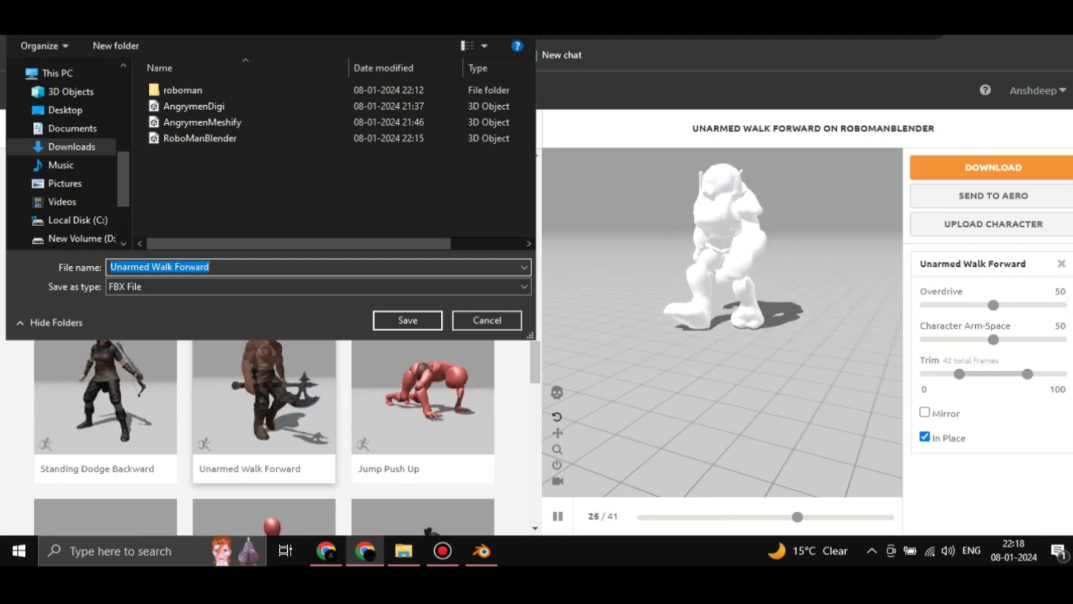
pyautogui.write('rob')
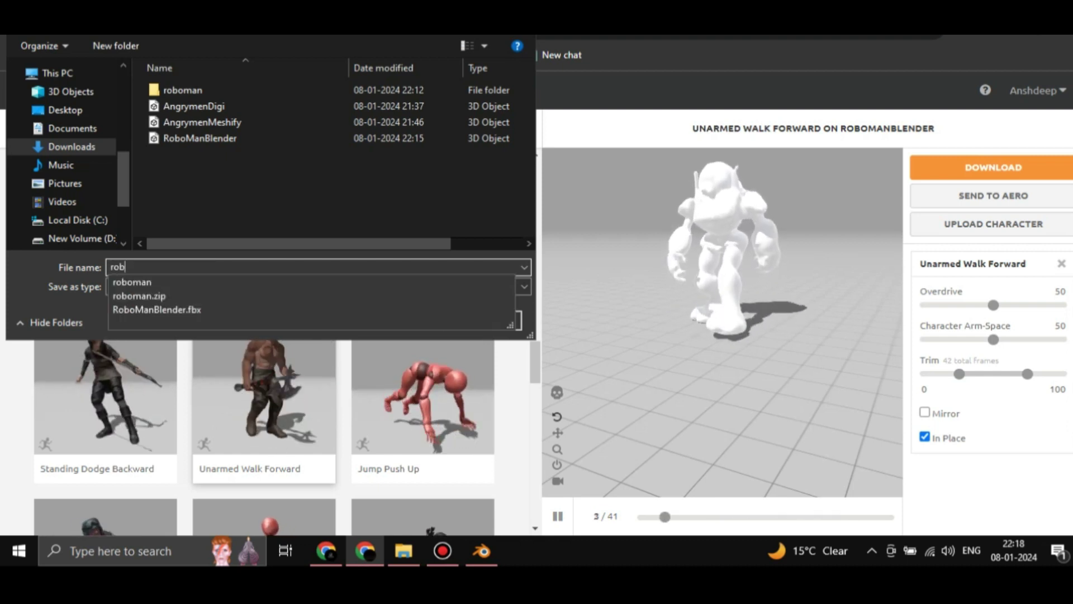
pyautogui.write('oman')
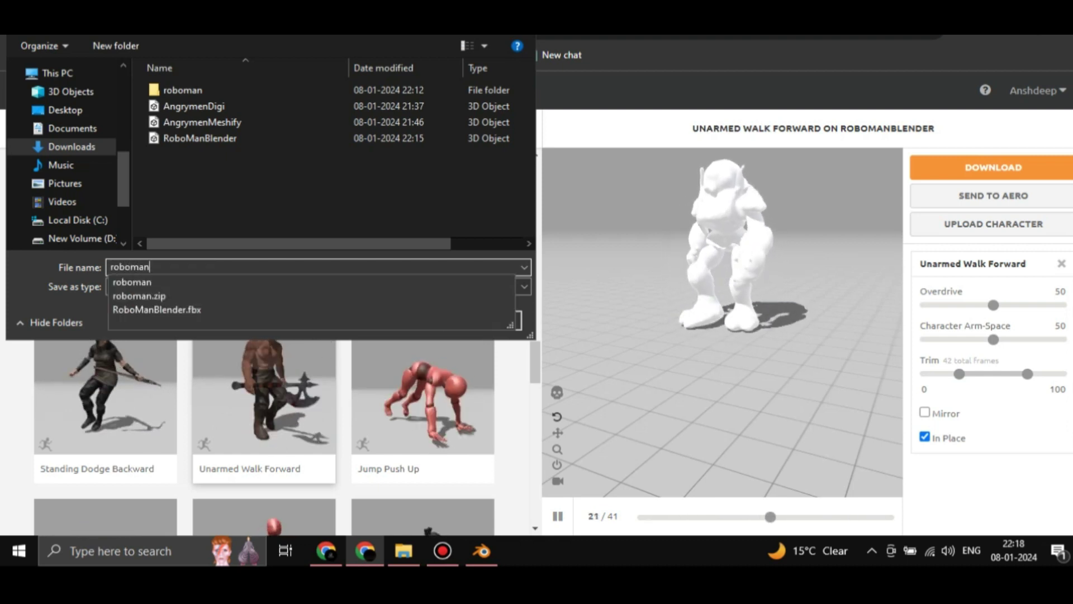
pyautogui.write('fbx')
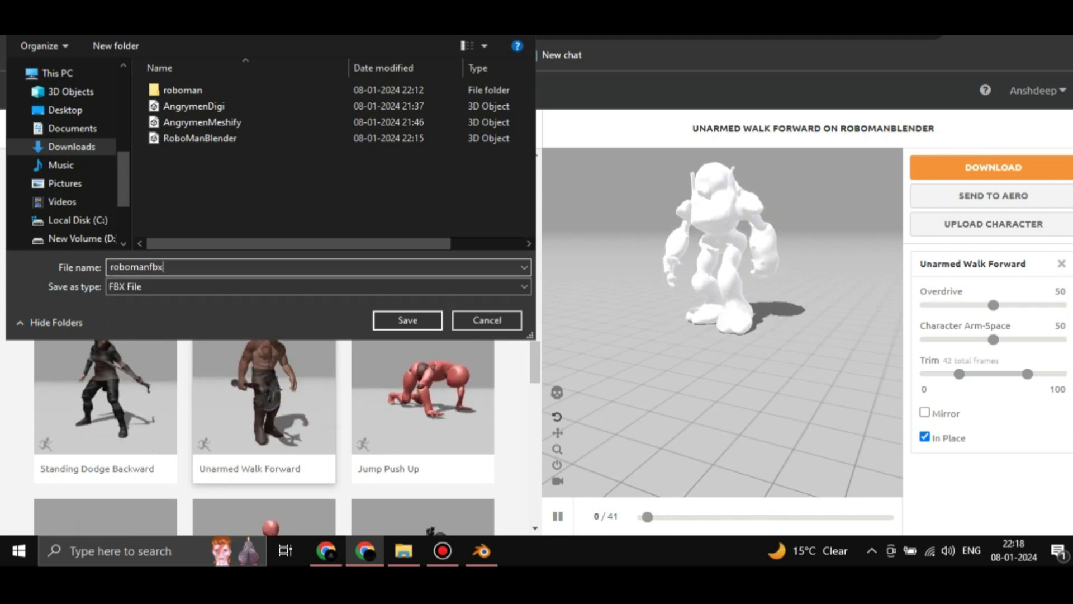
pyautogui.press('BackSpace')
pyautogui.press('BackSpace')
pyautogui.press('BackSpace')
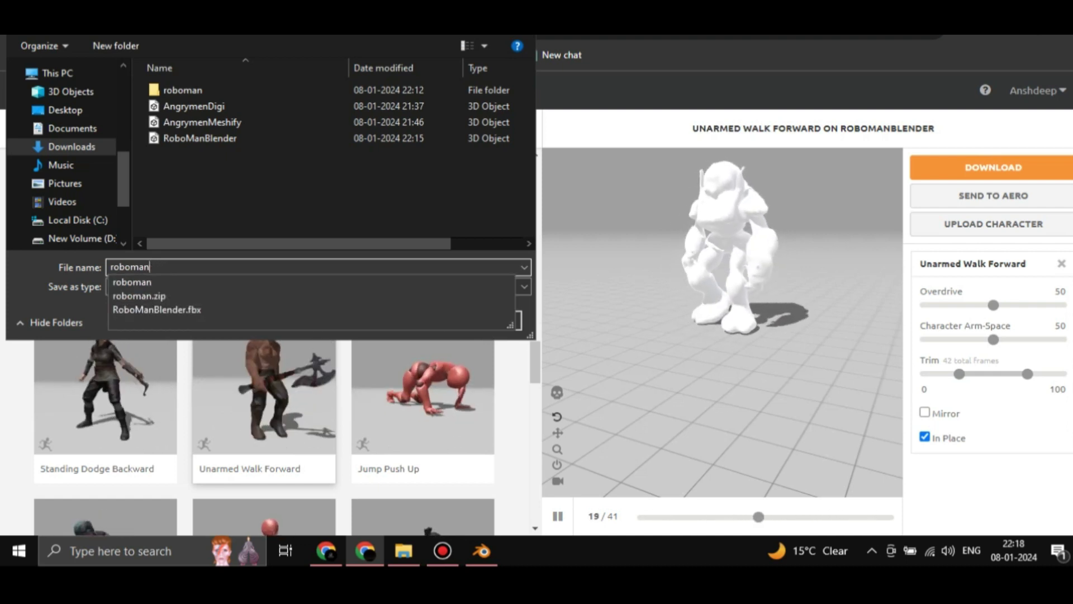
pyautogui.write('mixa')
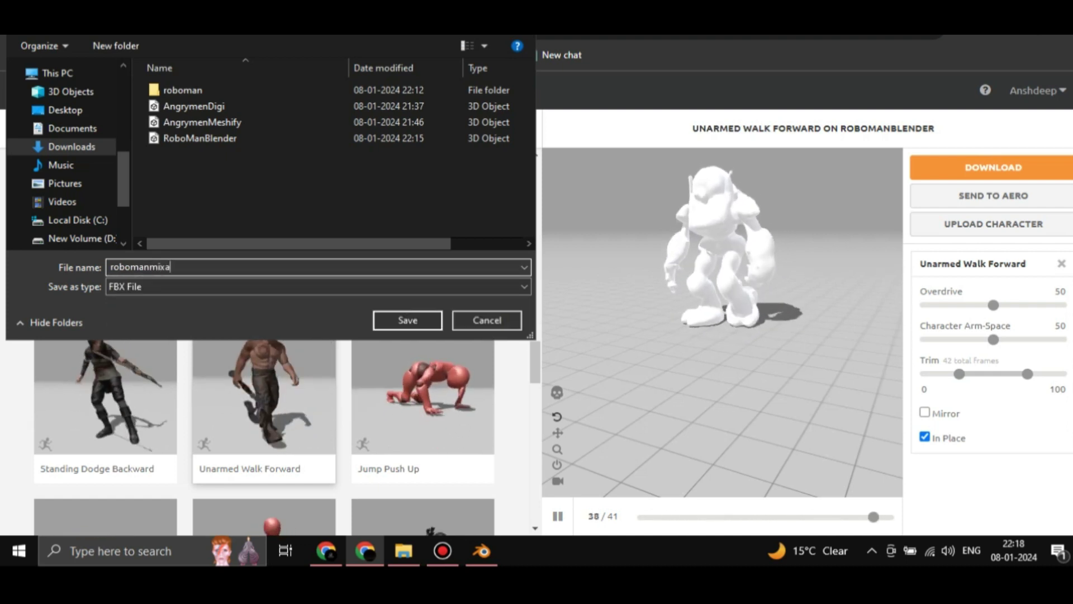
pyautogui.write('mo')
pyautogui.press('Return')
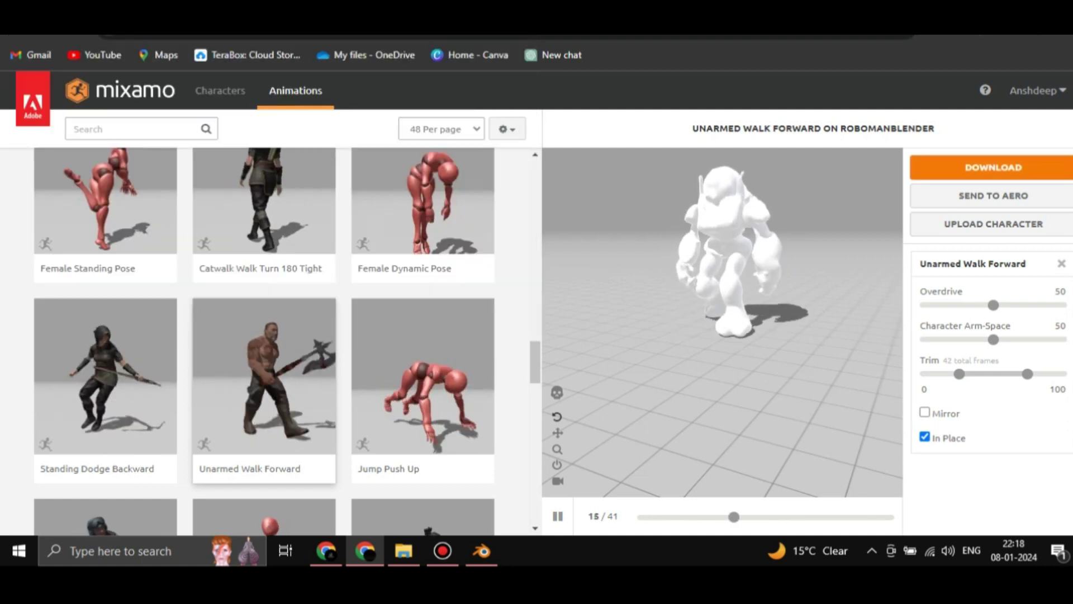